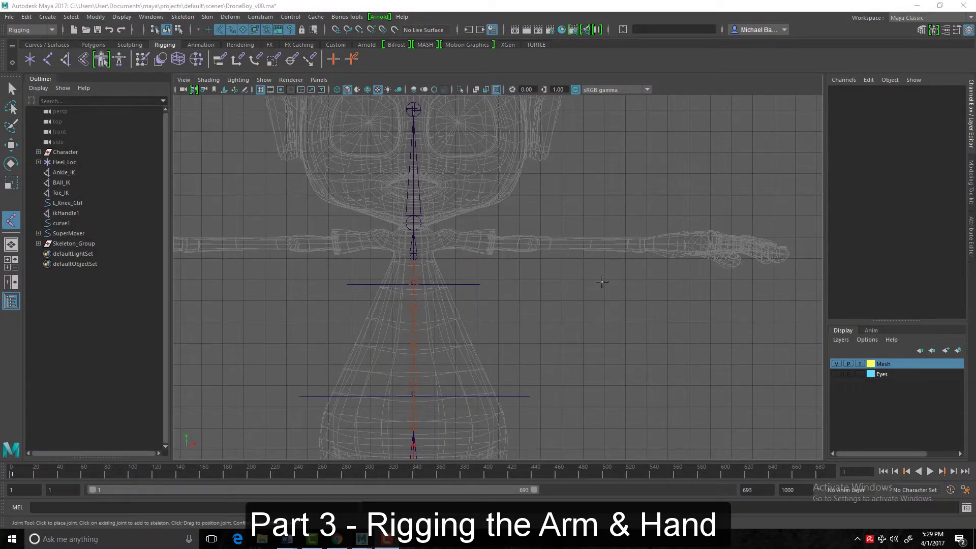
Start a left arm chain with the Joint tool, placing one joint beside the neck base and a second at the shoulder.
{"action": "middle_click_drag", "start_coordinate": [548, 267], "coordinate": [499, 263], "text": "alt"}
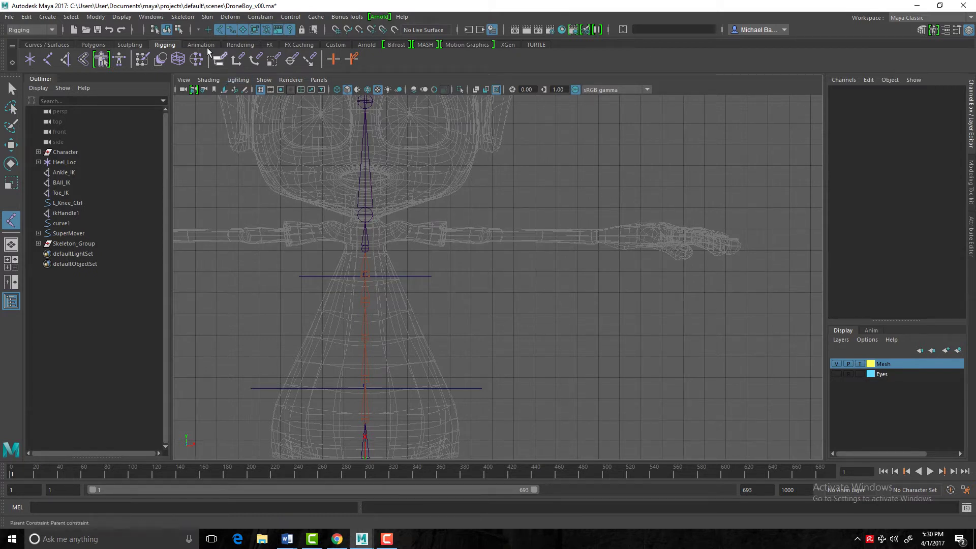
{"action": "left_click", "coordinate": [183, 17]}
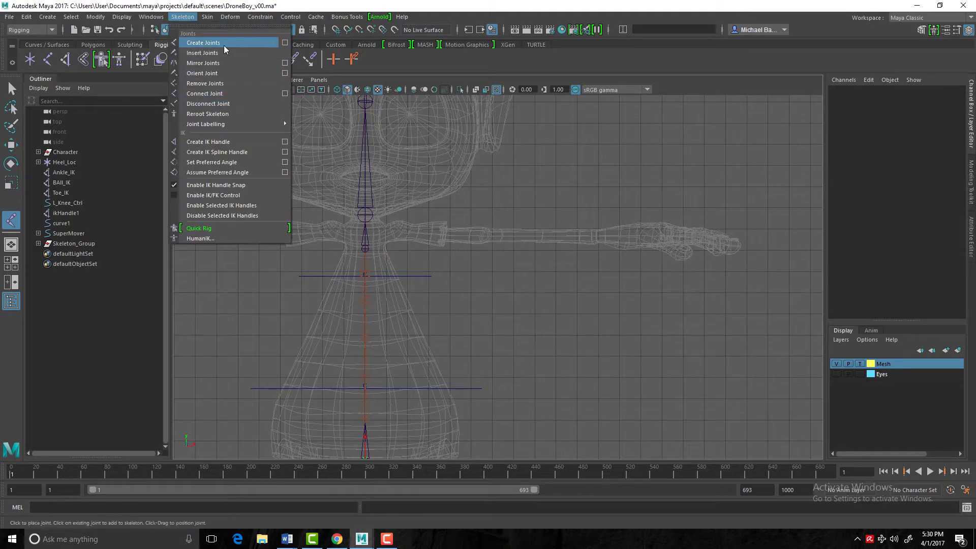
{"action": "left_click", "coordinate": [285, 43]}
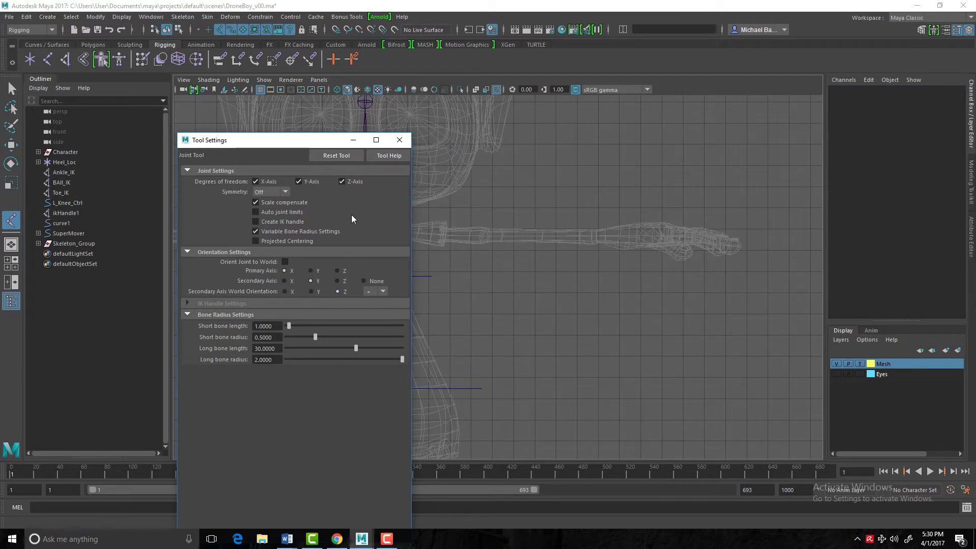
{"action": "left_click", "coordinate": [399, 140]}
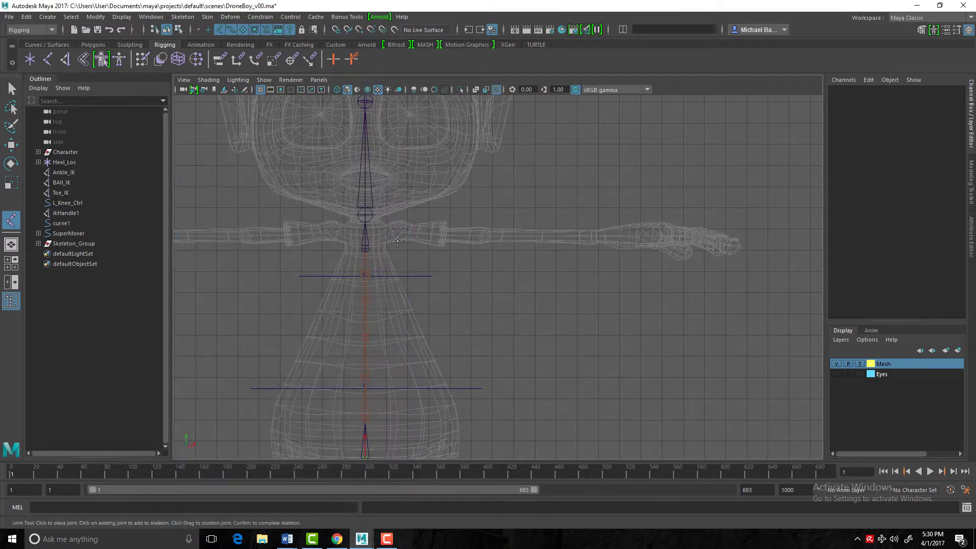
{"action": "scroll", "coordinate": [381, 233], "scroll_direction": "up", "scroll_amount": 3}
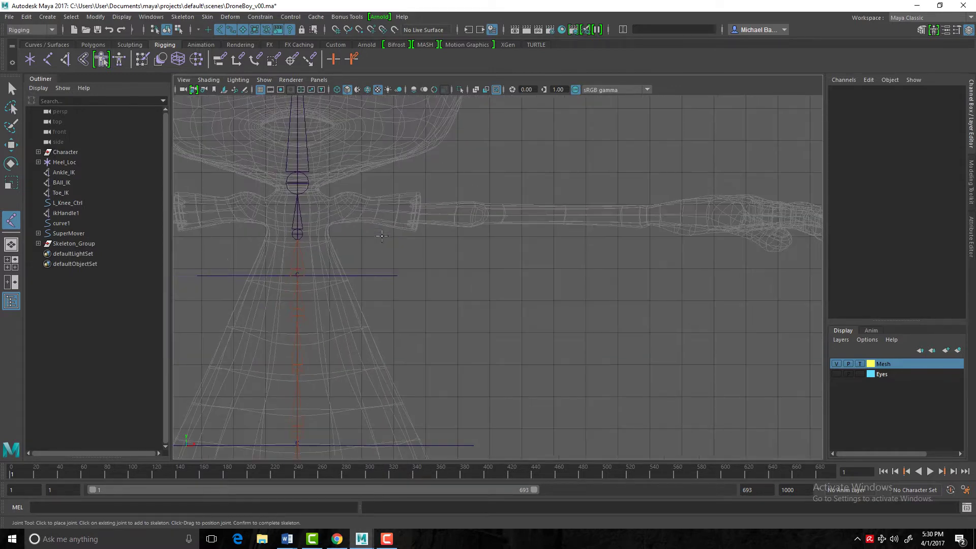
{"action": "right_click_drag", "start_coordinate": [370, 227], "coordinate": [727, 325], "text": "alt"}
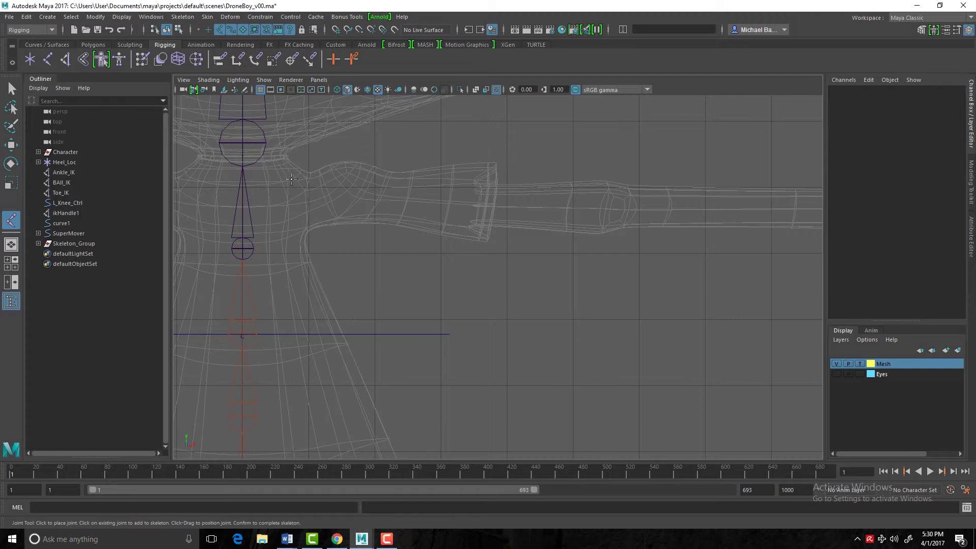
{"action": "left_click", "coordinate": [290, 178]}
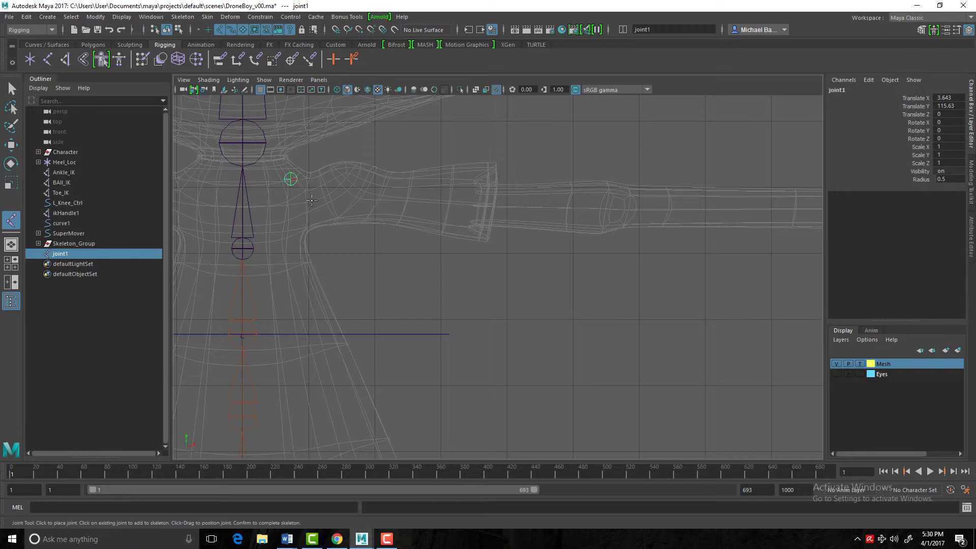
{"action": "left_click", "coordinate": [312, 201]}
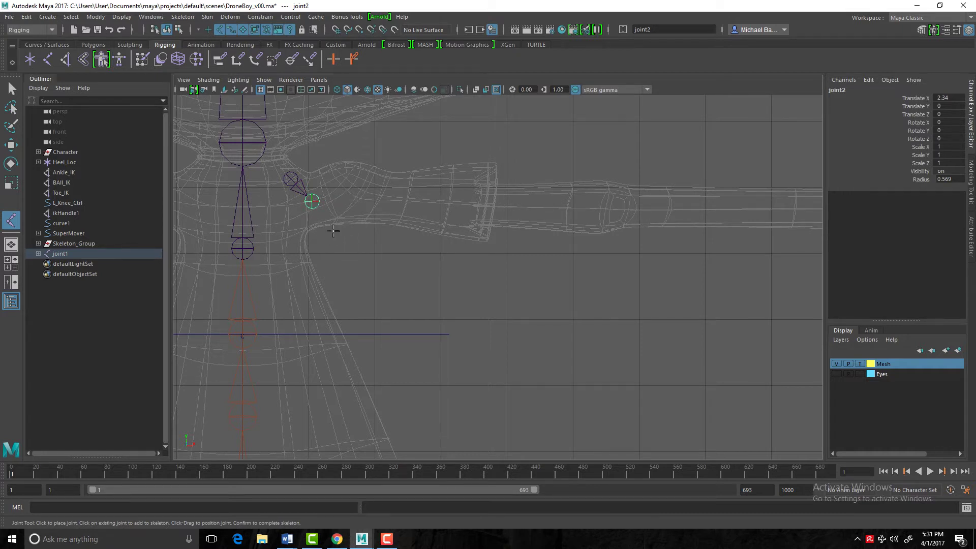
Extend the arm chain with level joints at the elbow and the wrist of the mesh, and finish the chain.
{"action": "middle_click_drag", "start_coordinate": [364, 224], "coordinate": [339, 248], "text": "alt"}
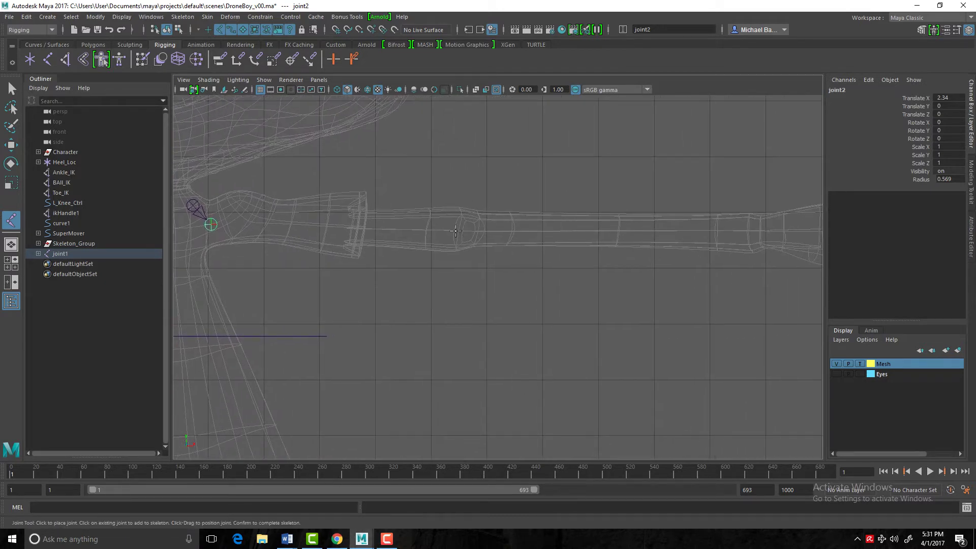
{"action": "left_click_drag", "start_coordinate": [439, 230], "coordinate": [468, 230]}
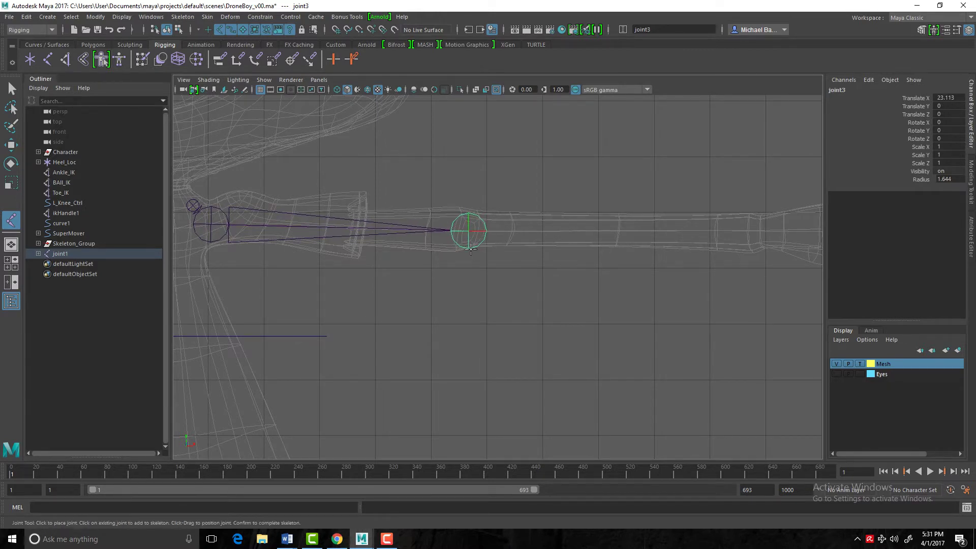
{"action": "middle_click_drag", "start_coordinate": [555, 266], "coordinate": [273, 256], "text": "alt"}
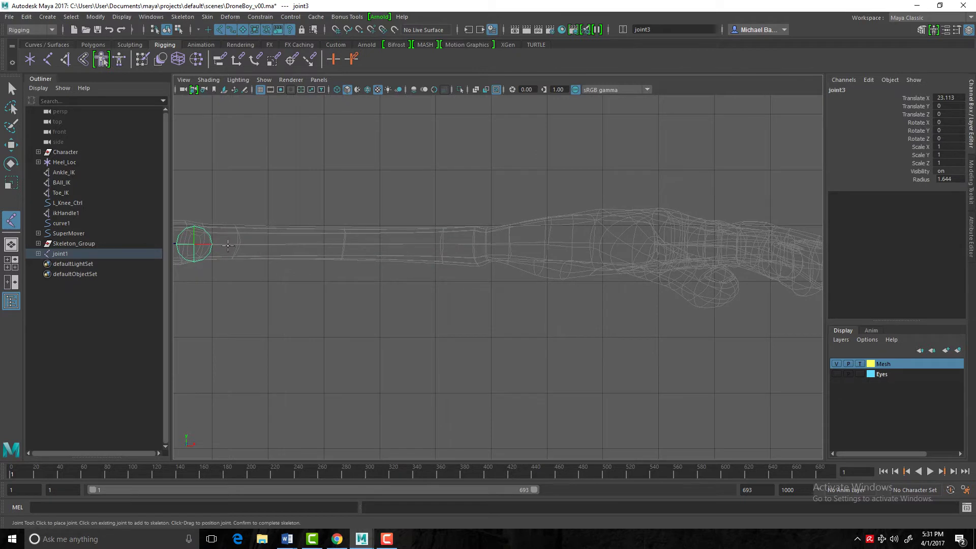
{"action": "left_click_drag", "start_coordinate": [225, 244], "coordinate": [486, 244]}
{"action": "scroll", "coordinate": [366, 254], "scroll_direction": "down", "scroll_amount": 3}
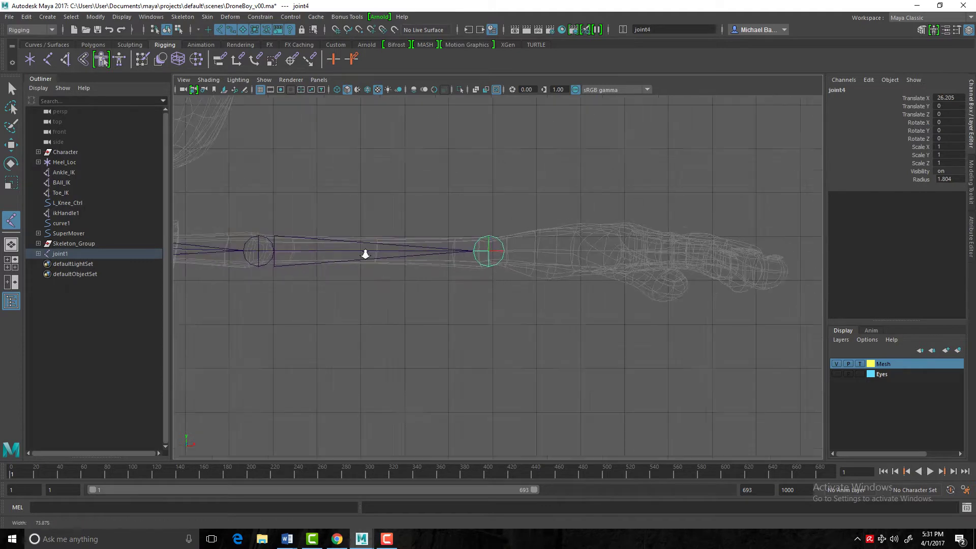
{"action": "key", "text": "w"}
{"action": "scroll", "coordinate": [396, 299], "scroll_direction": "down", "scroll_amount": 3}
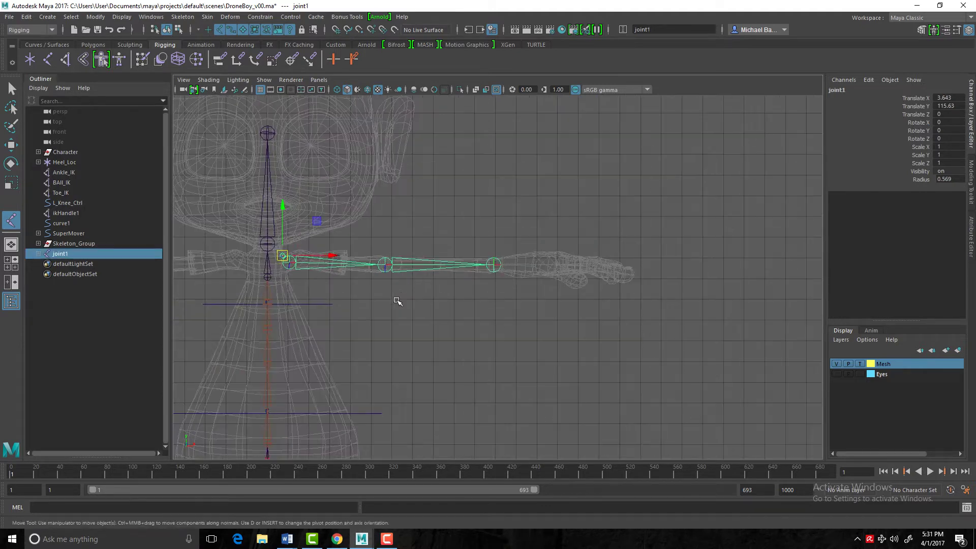
Rename the root joint of the arm chain L_Scapula and its child joint L_Shoulder.
{"action": "left_click", "coordinate": [282, 289]}
{"action": "left_click", "coordinate": [283, 256]}
{"action": "left_click", "coordinate": [862, 91]}
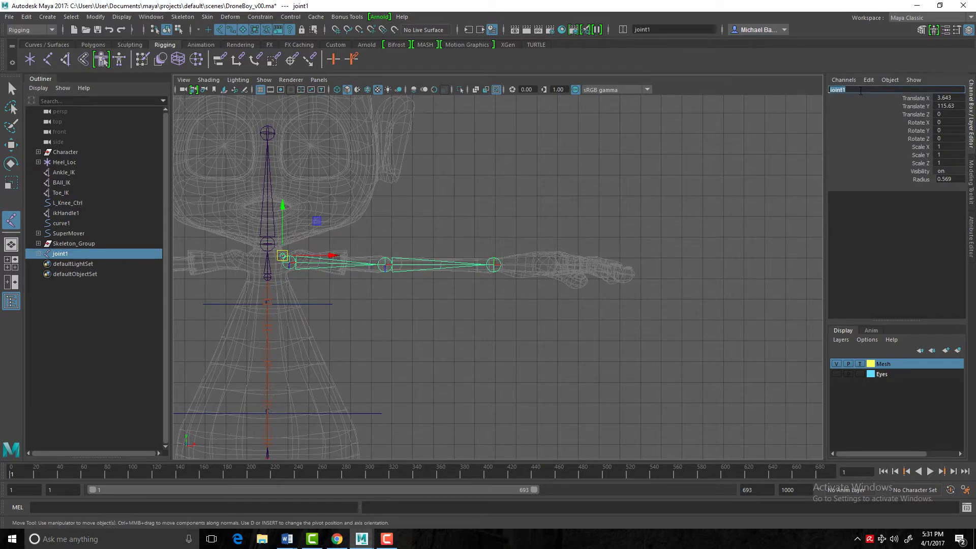
{"action": "type", "text": "L_Scapula"}
{"action": "key", "text": "Return"}
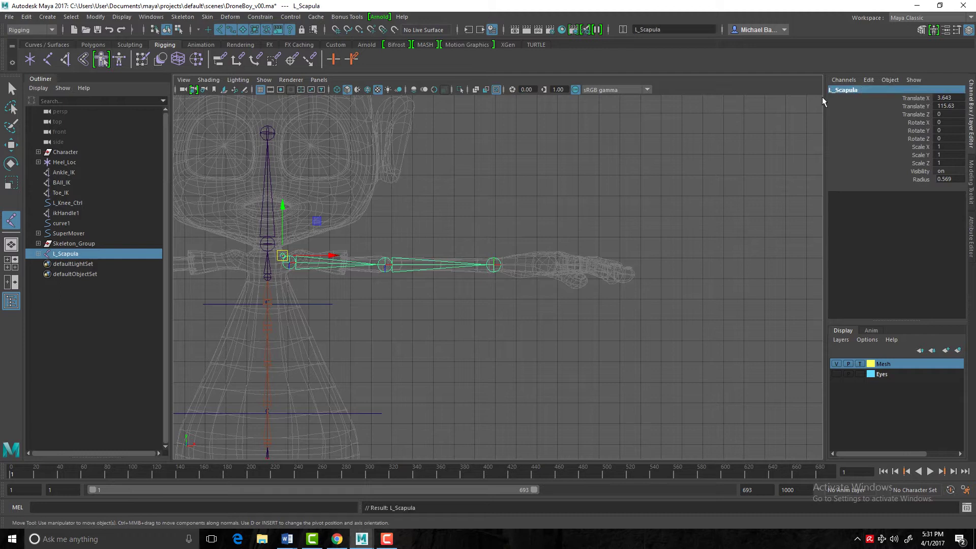
{"action": "key", "text": "Down"}
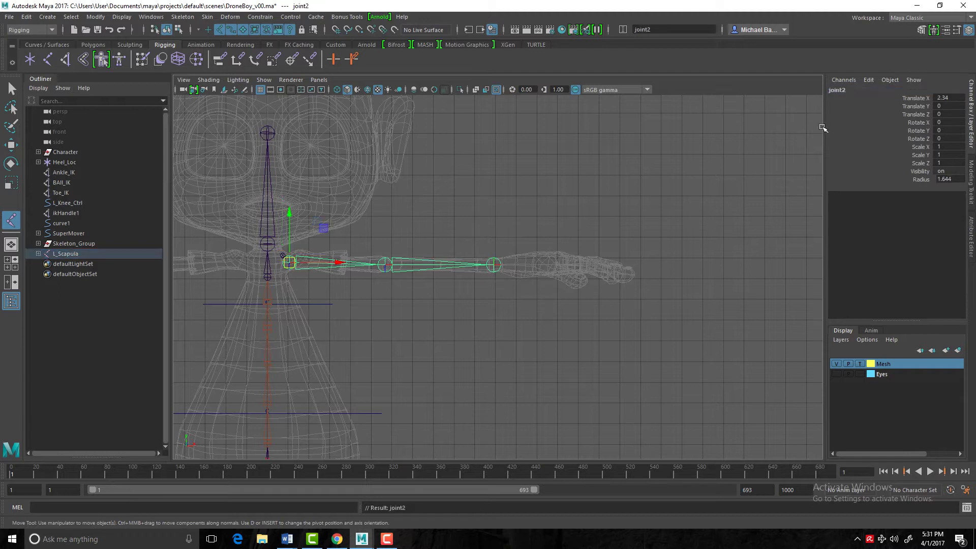
{"action": "left_click", "coordinate": [852, 87]}
{"action": "type", "text": "L_Shoulder"}
{"action": "key", "text": "Return"}
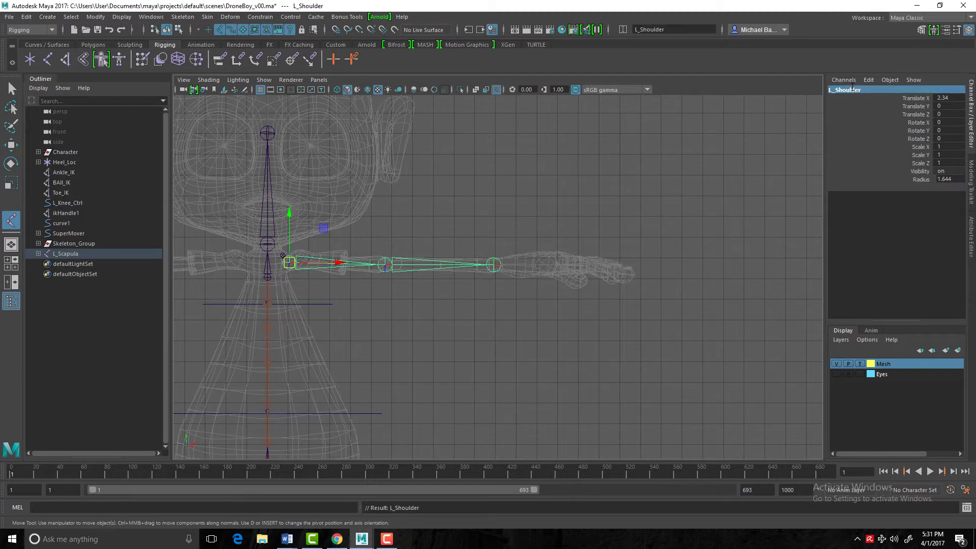
Rename the elbow joint L_Elbow and the joint at the end of the chain L_Wrist.
{"action": "key", "text": "Down"}
{"action": "left_click", "coordinate": [854, 90]}
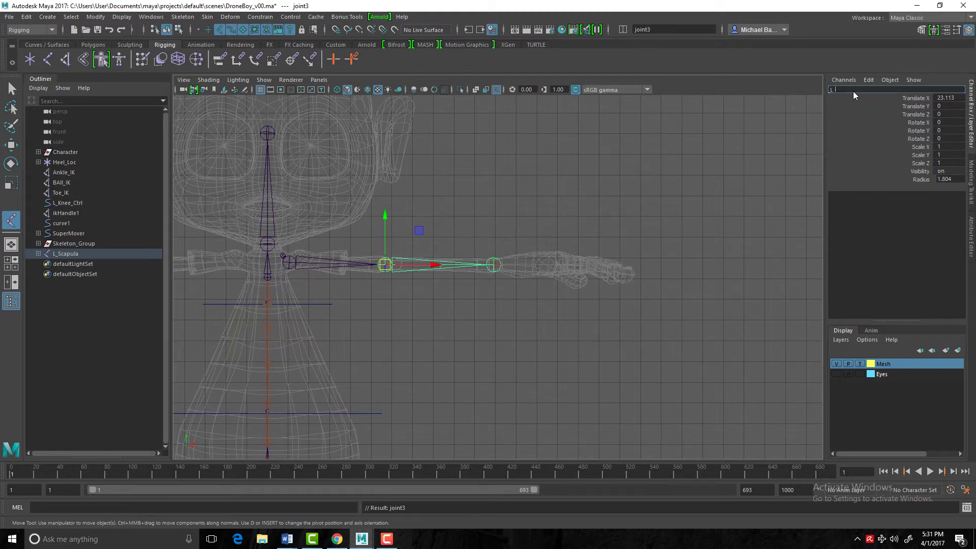
{"action": "type", "text": "L_Elbow"}
{"action": "key", "text": "Return"}
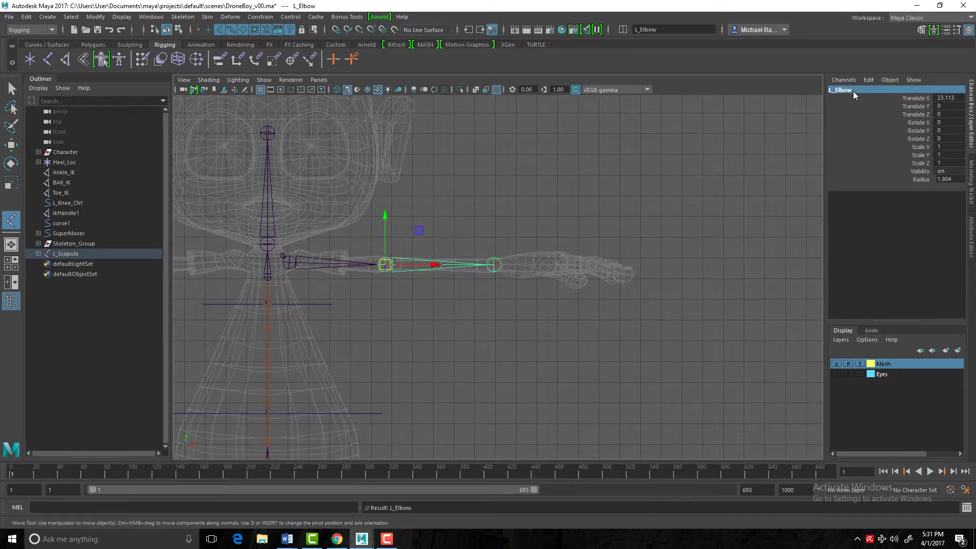
{"action": "key", "text": "Down"}
{"action": "left_click", "coordinate": [852, 90]}
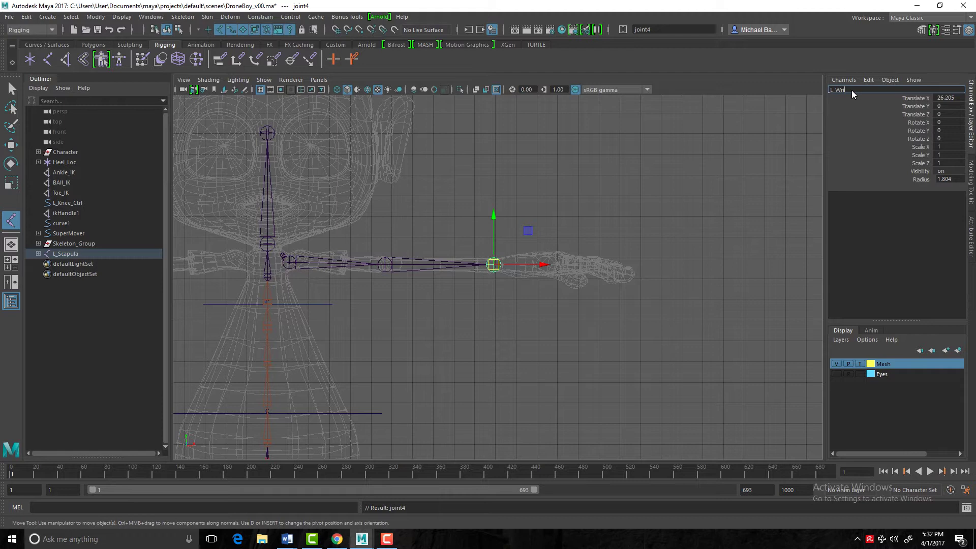
{"action": "type", "text": "L_Wrist"}
{"action": "key", "text": "Return"}
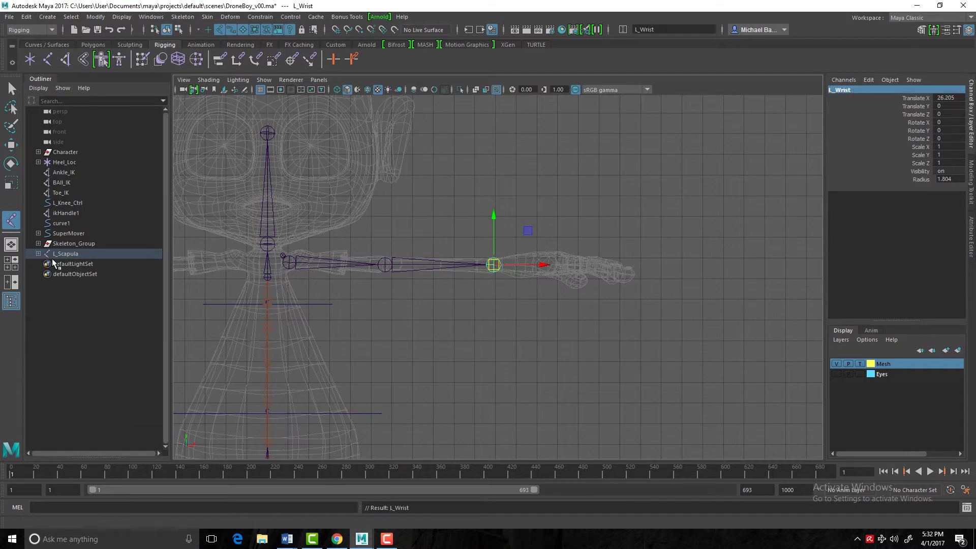
Expand the L_Scapula joint hierarchy down to L_Wrist.
{"action": "left_click", "coordinate": [38, 254]}
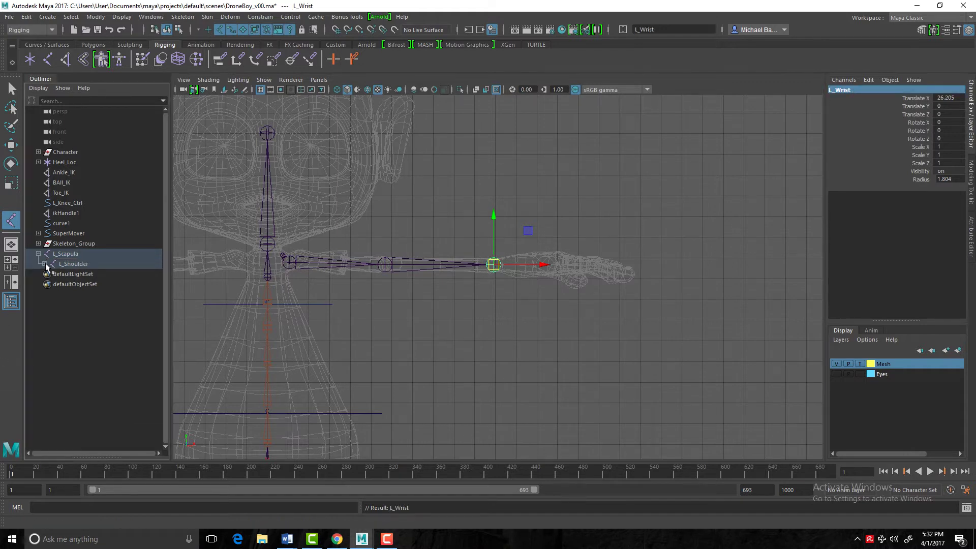
{"action": "left_click", "coordinate": [45, 264]}
{"action": "left_click", "coordinate": [51, 274]}
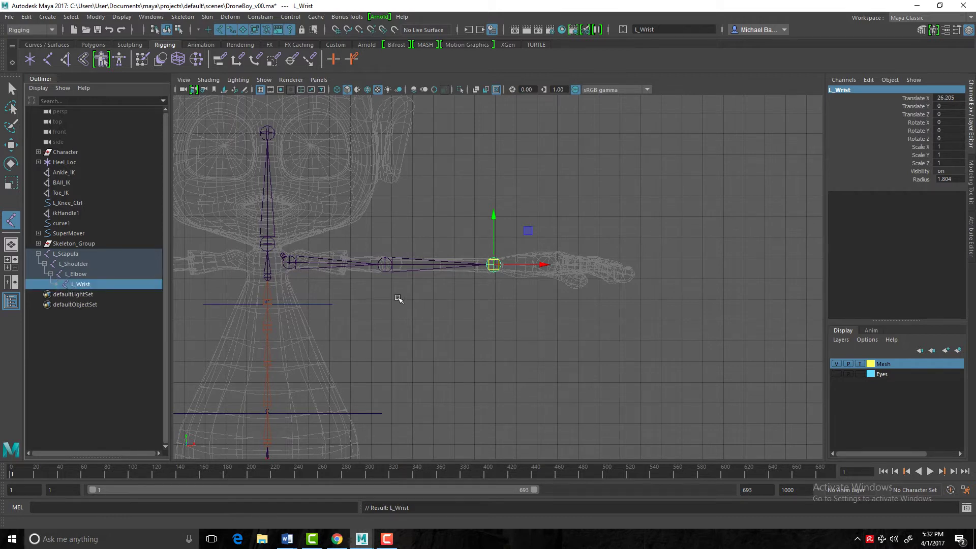
In the top view, move L_Scapula forward along Z to about 1.08 to bring the arm chain into the arm mesh.
{"action": "middle_click_drag", "start_coordinate": [399, 299], "coordinate": [562, 252], "text": "alt"}
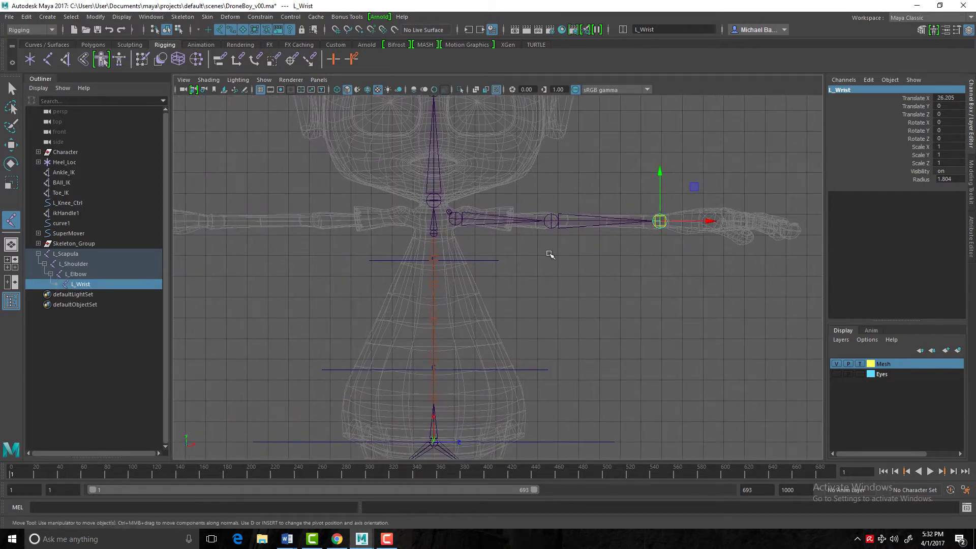
{"action": "key", "text": "space"}
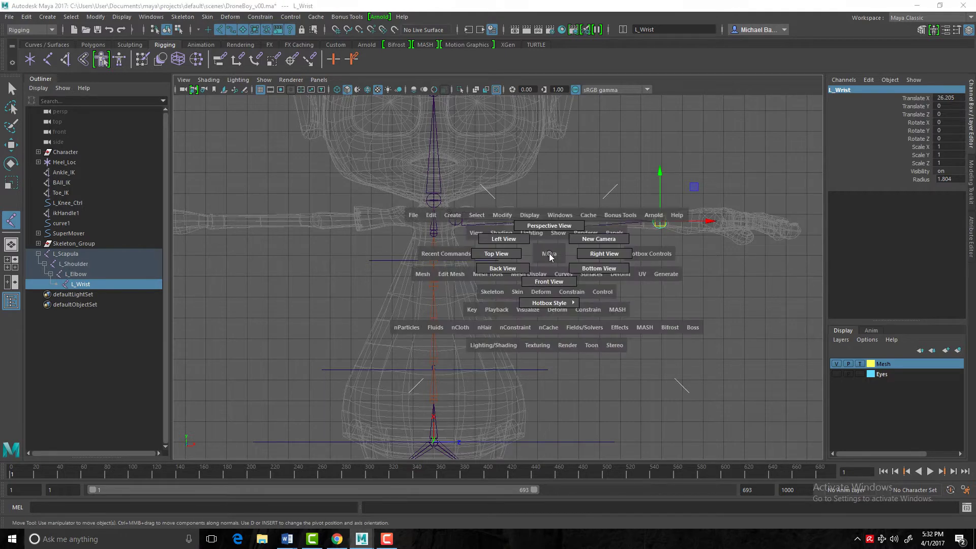
{"action": "left_click_drag", "start_coordinate": [549, 256], "coordinate": [502, 255]}
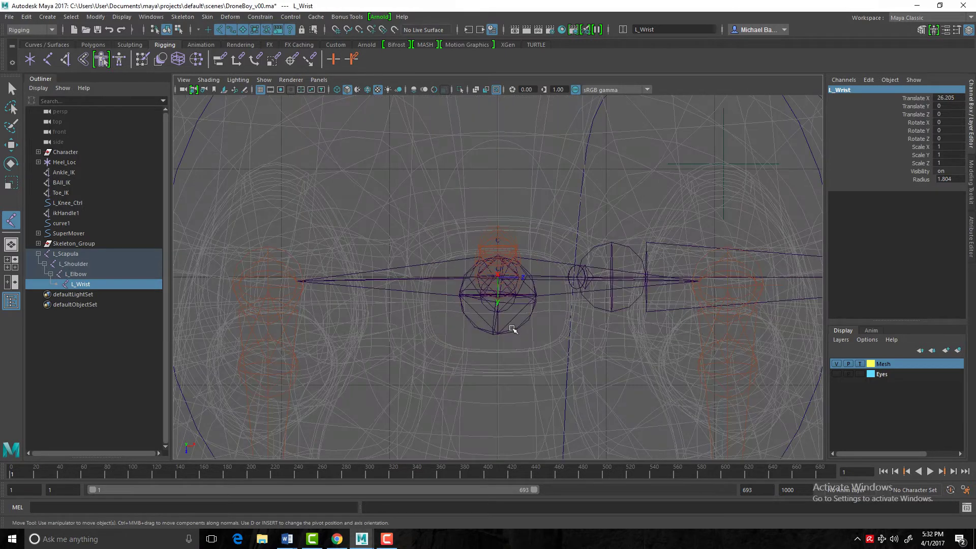
{"action": "key", "text": "f"}
{"action": "scroll", "coordinate": [506, 327], "scroll_direction": "down", "scroll_amount": 10}
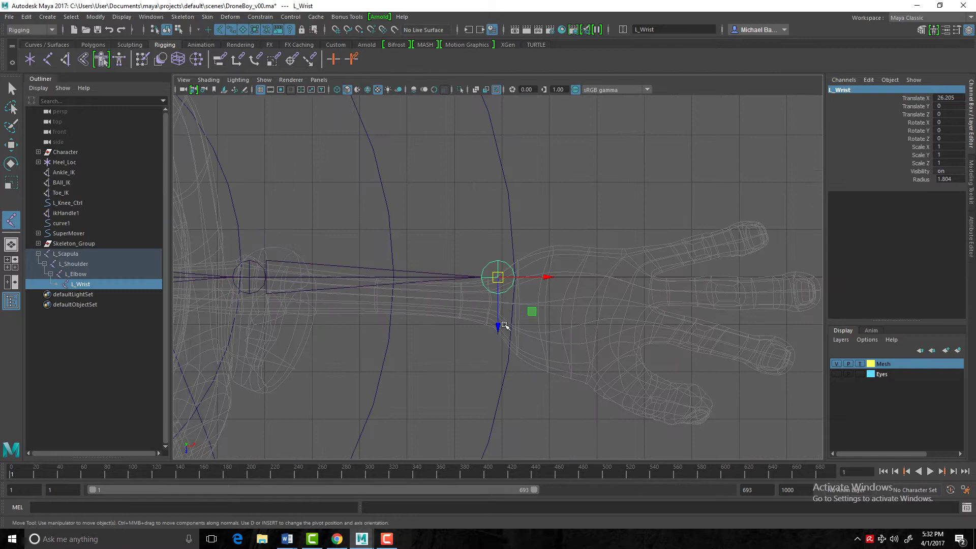
{"action": "middle_click_drag", "start_coordinate": [366, 307], "coordinate": [462, 311], "text": "alt"}
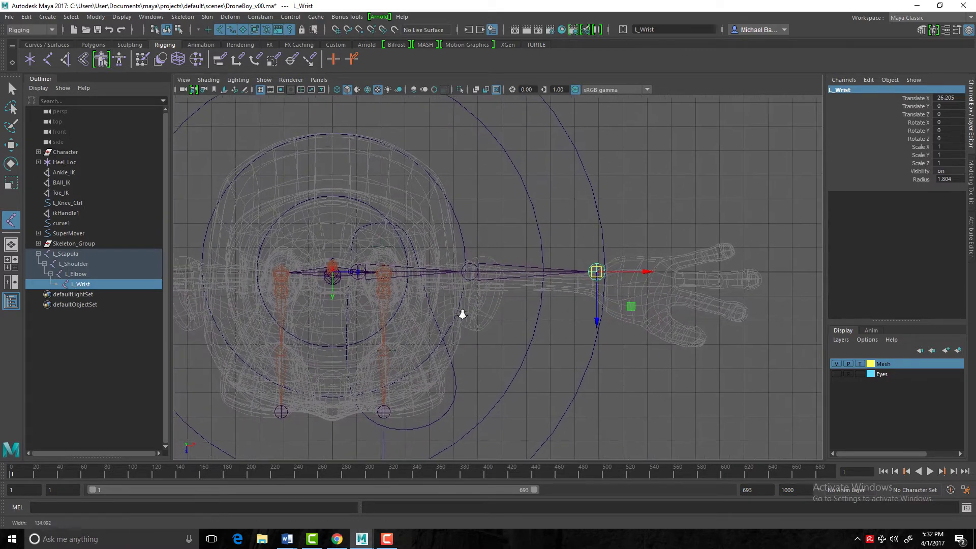
{"action": "right_click_drag", "start_coordinate": [462, 312], "coordinate": [531, 331], "text": "alt"}
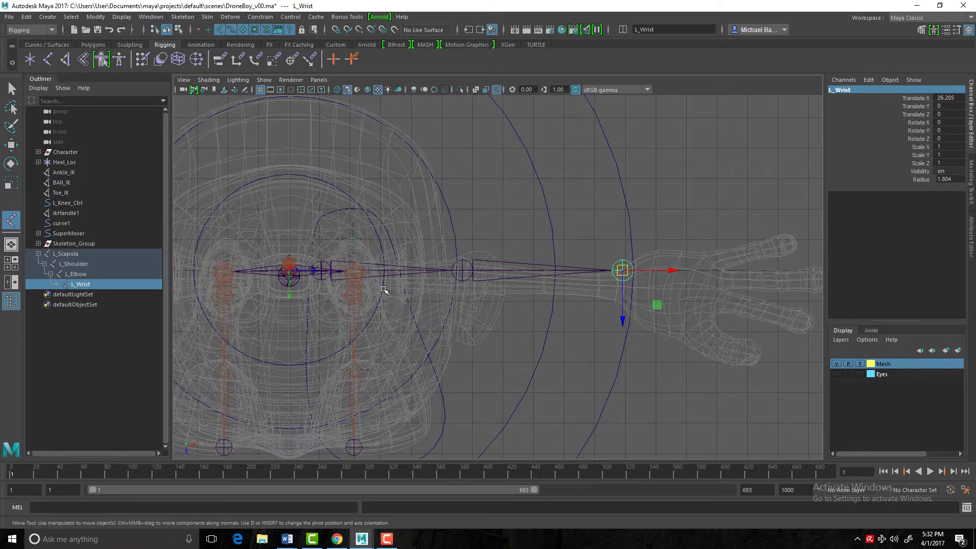
{"action": "left_click", "coordinate": [65, 254]}
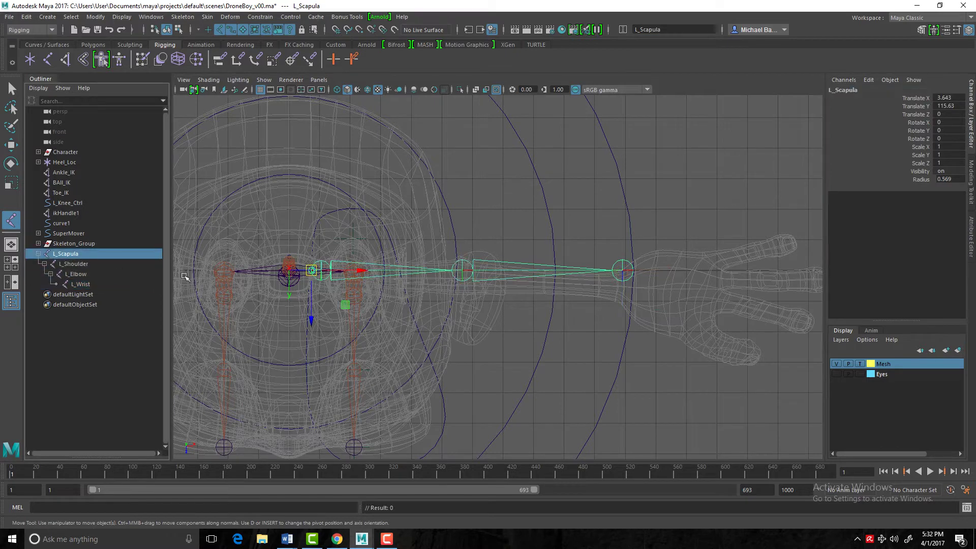
{"action": "left_click", "coordinate": [311, 319]}
{"action": "left_click_drag", "start_coordinate": [312, 321], "coordinate": [310, 330]}
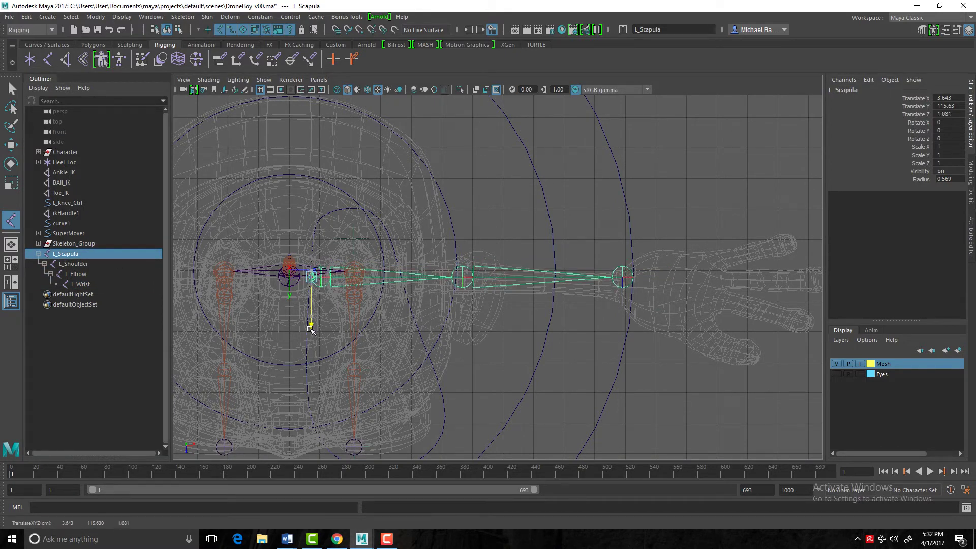
Rotate L_Elbow about 2.9 degrees around Z to bring the wrist joint into the mesh's wrist.
{"action": "left_click", "coordinate": [482, 287]}
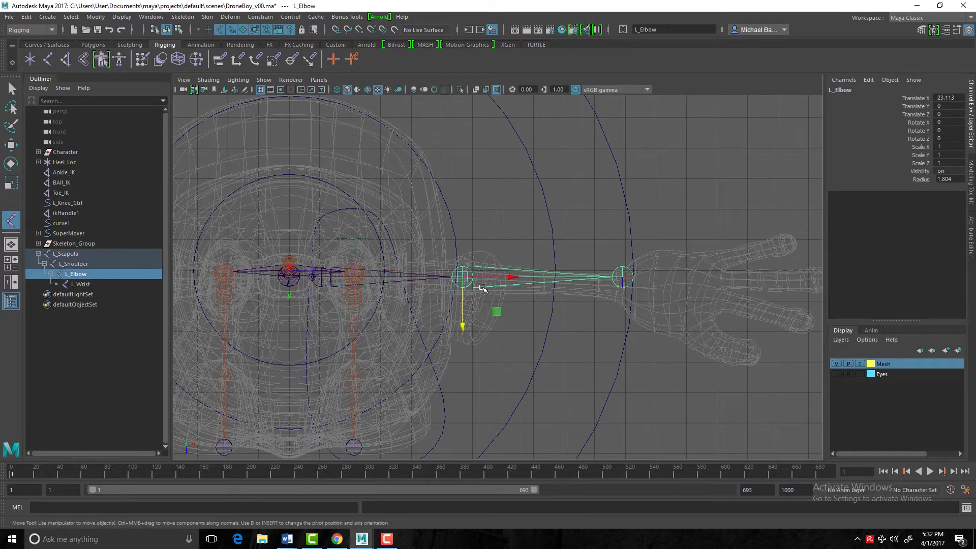
{"action": "key", "text": "e"}
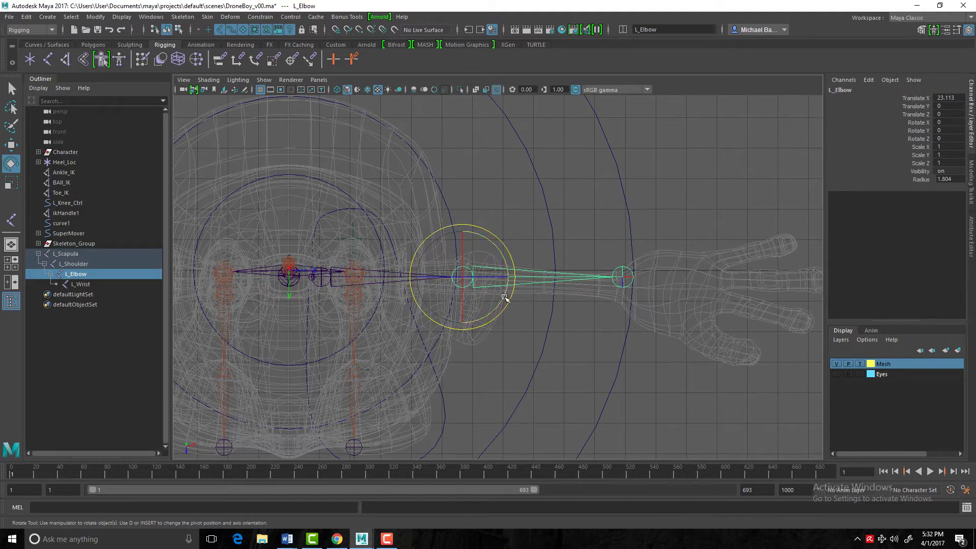
{"action": "left_click_drag", "start_coordinate": [505, 297], "coordinate": [508, 304]}
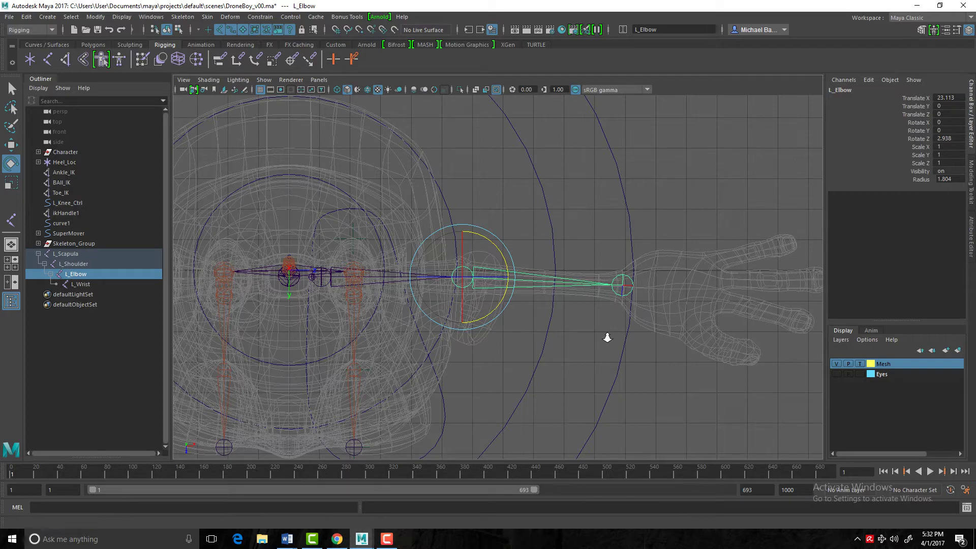
{"action": "right_click_drag", "start_coordinate": [608, 338], "coordinate": [475, 334], "text": "alt"}
{"action": "middle_click_drag", "start_coordinate": [475, 334], "coordinate": [503, 298], "text": "alt"}
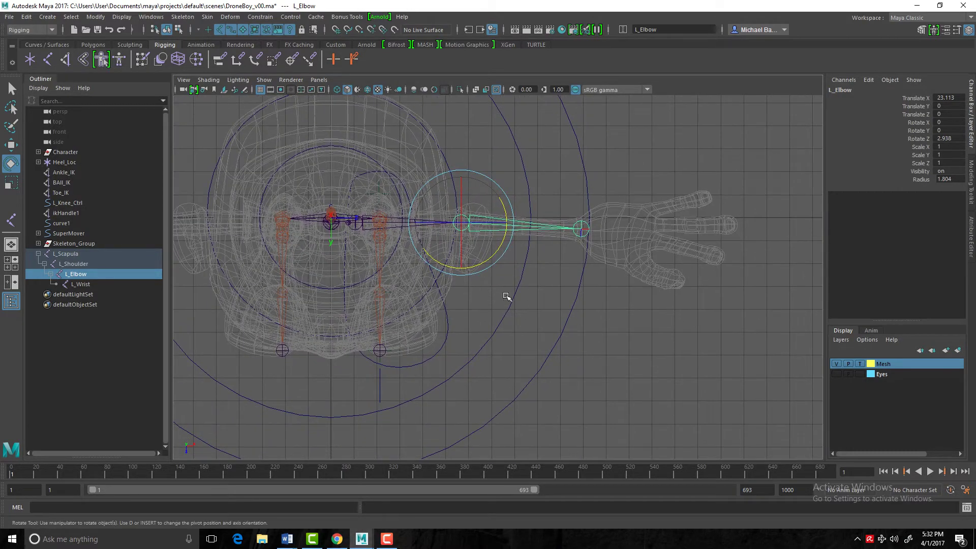
In the top view, draw a four-joint chain along the finger farthest from the thumb, from its knuckle to the fingertip.
{"action": "right_click_drag", "start_coordinate": [547, 270], "coordinate": [516, 286], "text": "alt"}
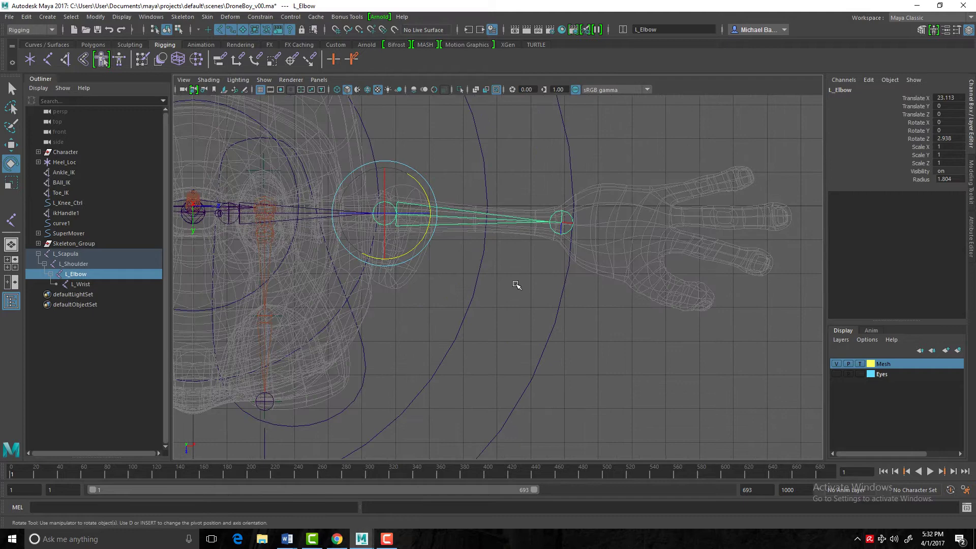
{"action": "middle_click_drag", "start_coordinate": [517, 286], "coordinate": [341, 338], "text": "alt"}
{"action": "middle_click_drag", "start_coordinate": [523, 276], "coordinate": [524, 308], "text": "alt"}
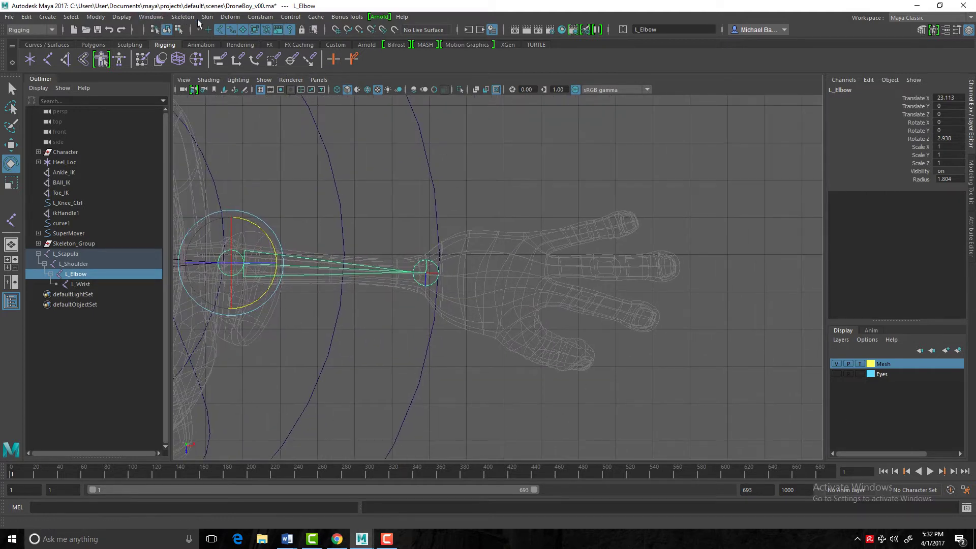
{"action": "left_click", "coordinate": [184, 16]}
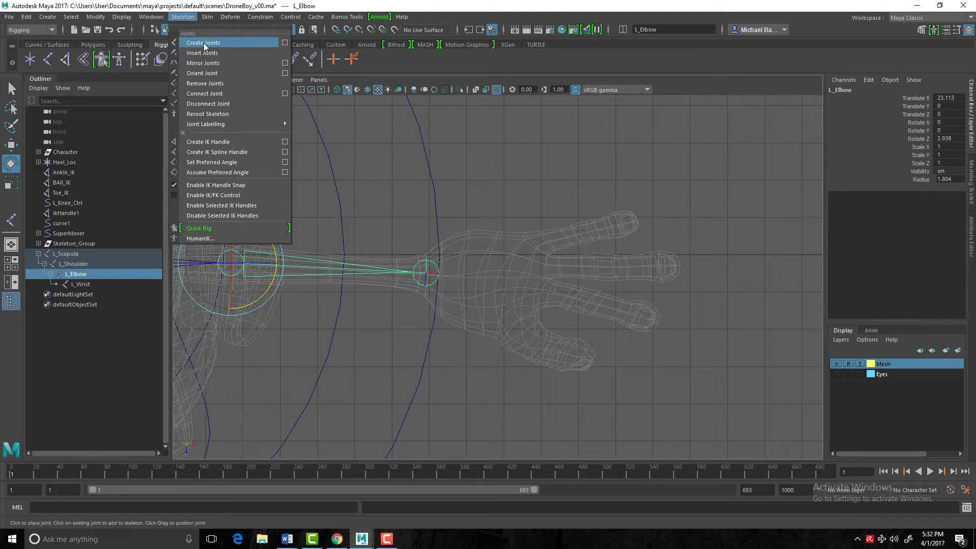
{"action": "left_click", "coordinate": [203, 43]}
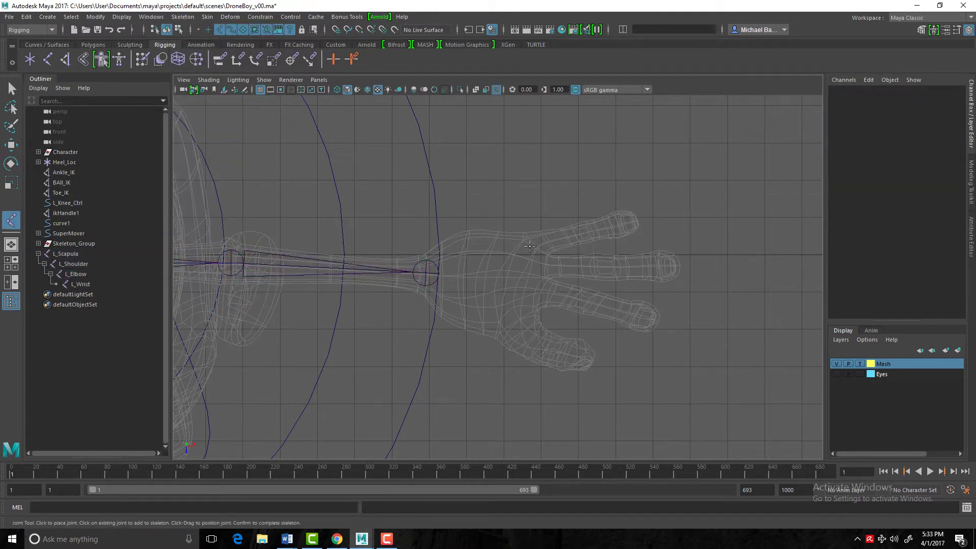
{"action": "left_click", "coordinate": [535, 244]}
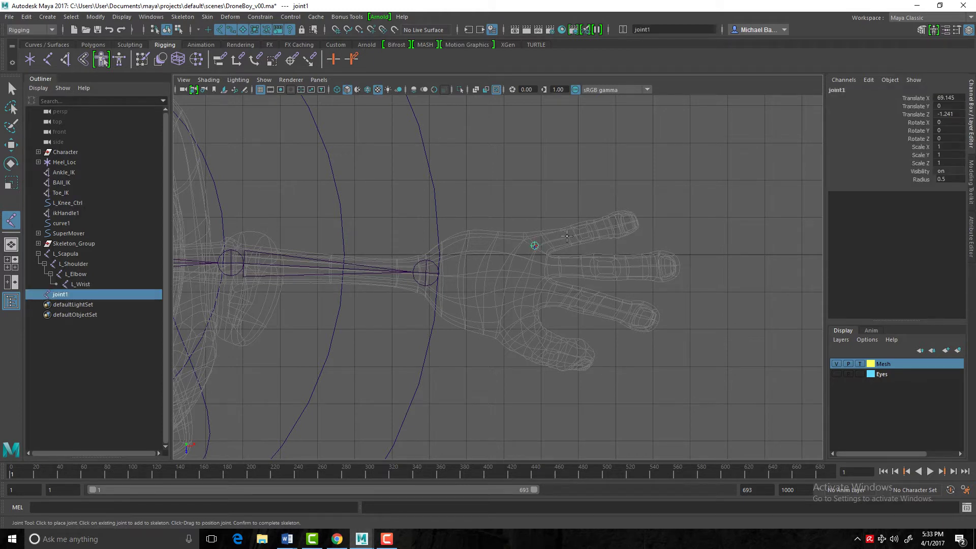
{"action": "left_click", "coordinate": [584, 233]}
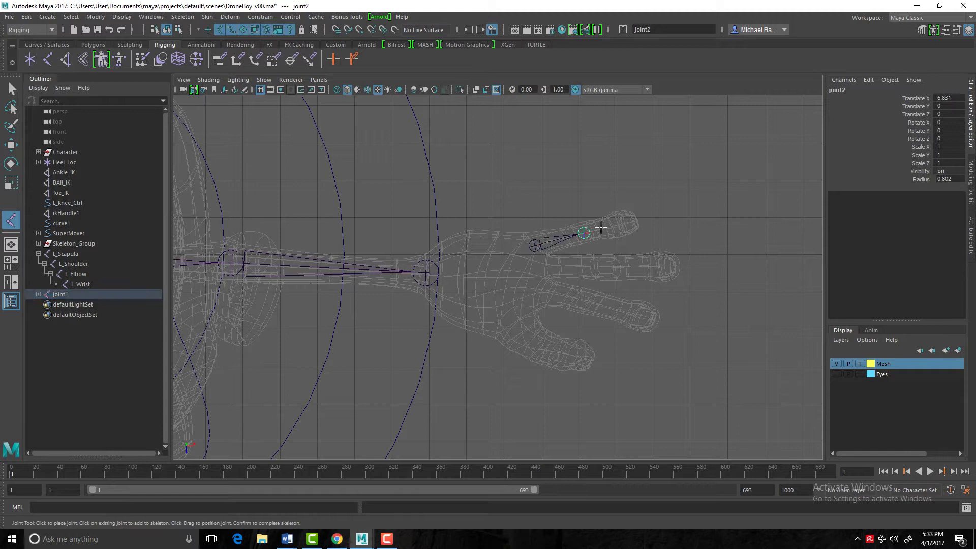
{"action": "left_click", "coordinate": [613, 227]}
{"action": "left_click", "coordinate": [637, 219]}
{"action": "key", "text": "e"}
{"action": "left_click", "coordinate": [523, 232]}
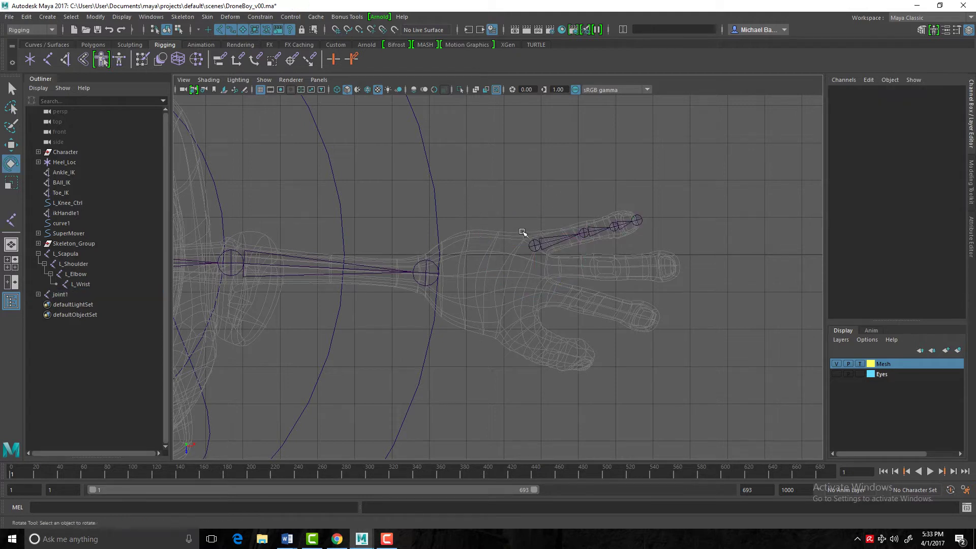
Duplicate the outer finger's joint chain and fit the copy into the middle finger, at about 1.42 Translate Z and 14.2 Rotate Z.
{"action": "left_click", "coordinate": [536, 246]}
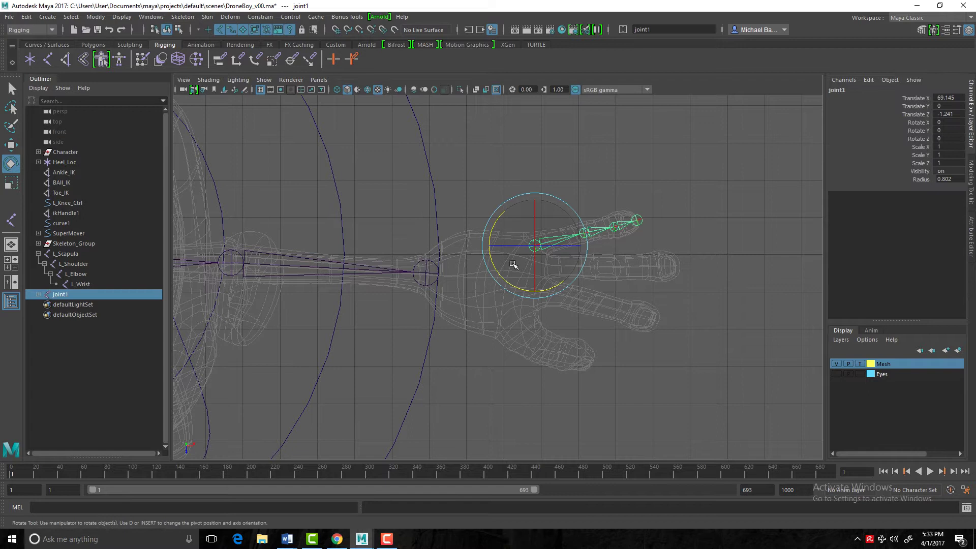
{"action": "key", "text": "ctrl+d"}
{"action": "key", "text": "w"}
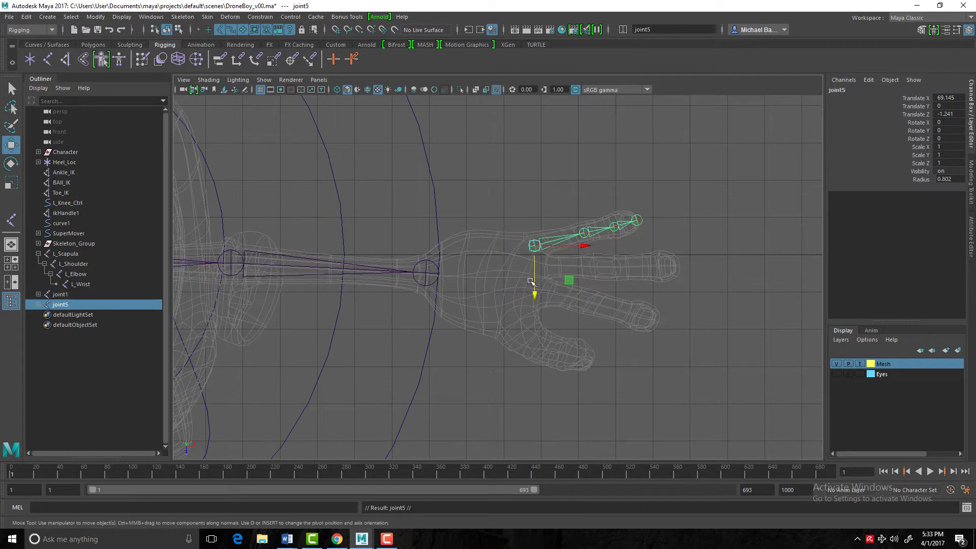
{"action": "left_click_drag", "start_coordinate": [536, 295], "coordinate": [504, 301]}
{"action": "key", "text": "e"}
{"action": "key", "text": "Down"}
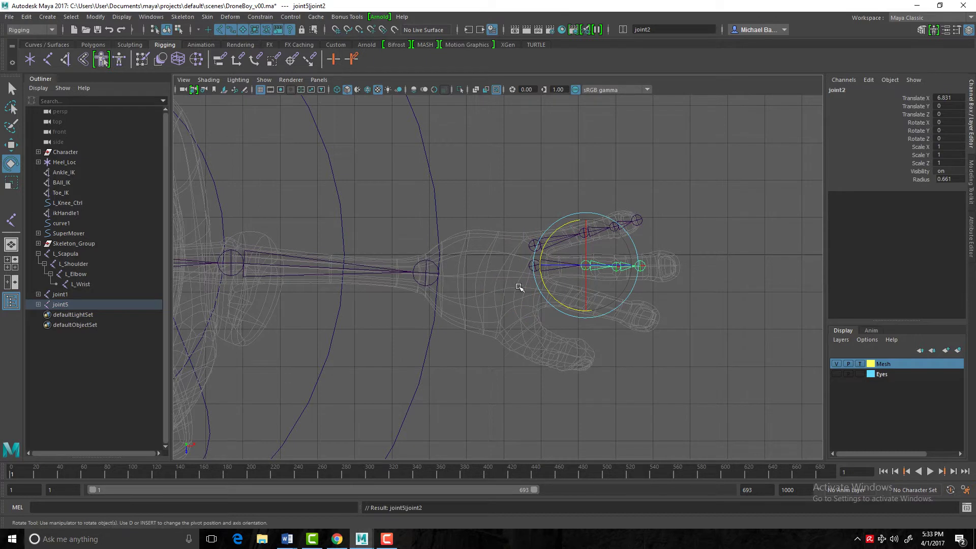
Space the duplicated chain's joints farther apart along the middle finger so the end joint reaches the fingertip.
{"action": "key", "text": "w"}
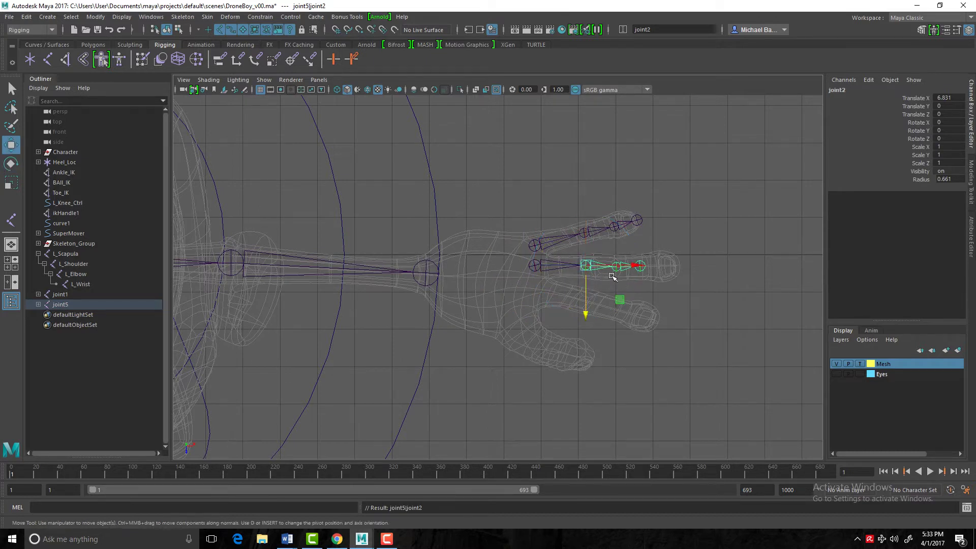
{"action": "left_click_drag", "start_coordinate": [590, 268], "coordinate": [685, 265]}
{"action": "left_click", "coordinate": [635, 268]}
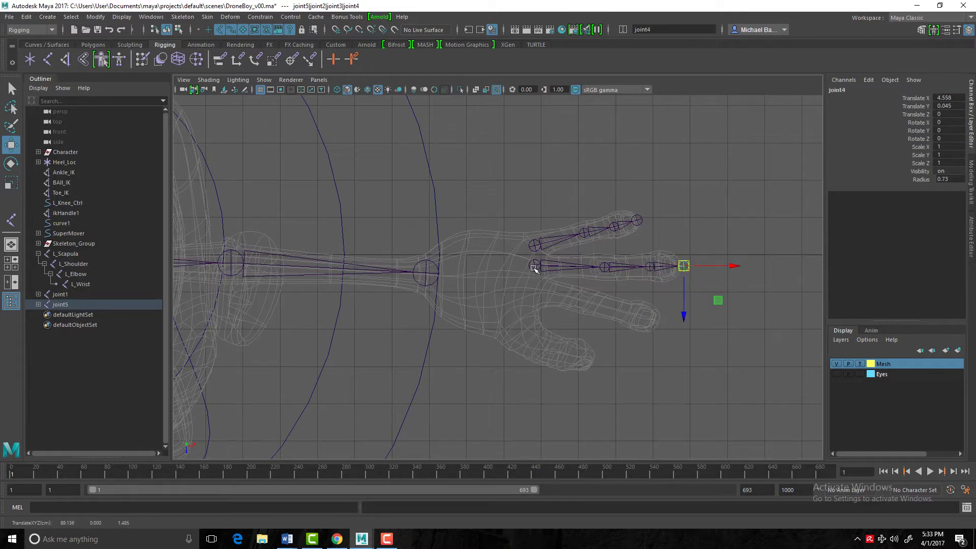
{"action": "key", "text": "Return"}
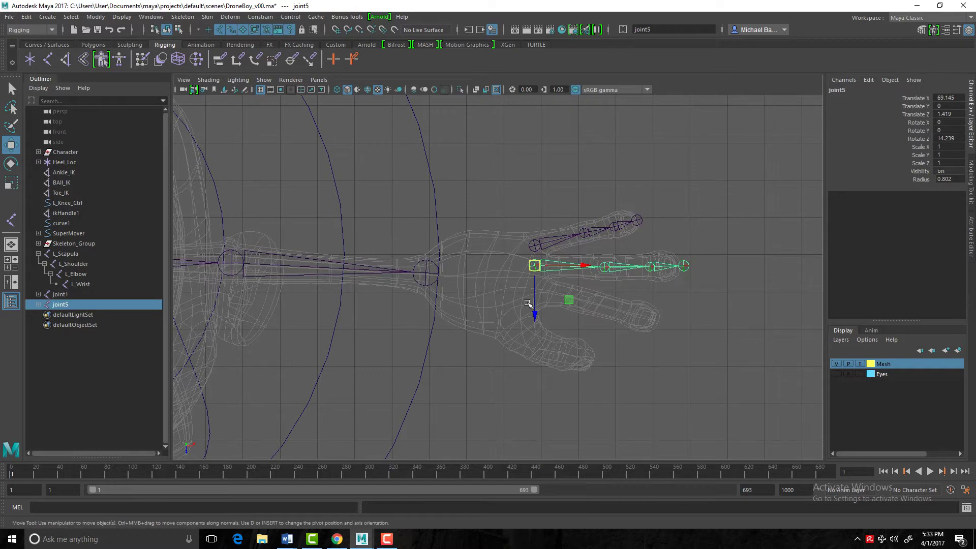
Delete the duplicated joint chain from the middle finger.
{"action": "scroll", "coordinate": [528, 304], "scroll_direction": "up", "scroll_amount": 4}
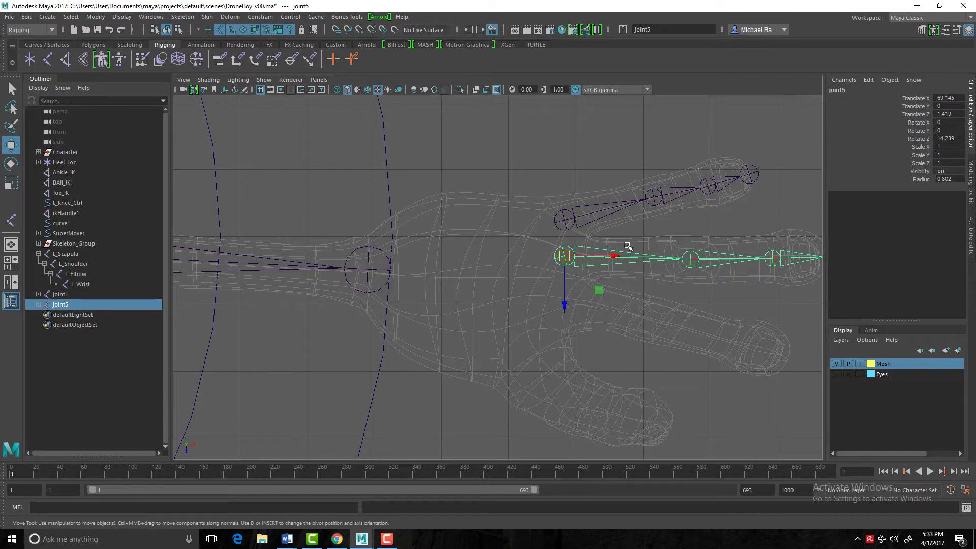
{"action": "scroll", "coordinate": [626, 257], "scroll_direction": "down", "scroll_amount": 2}
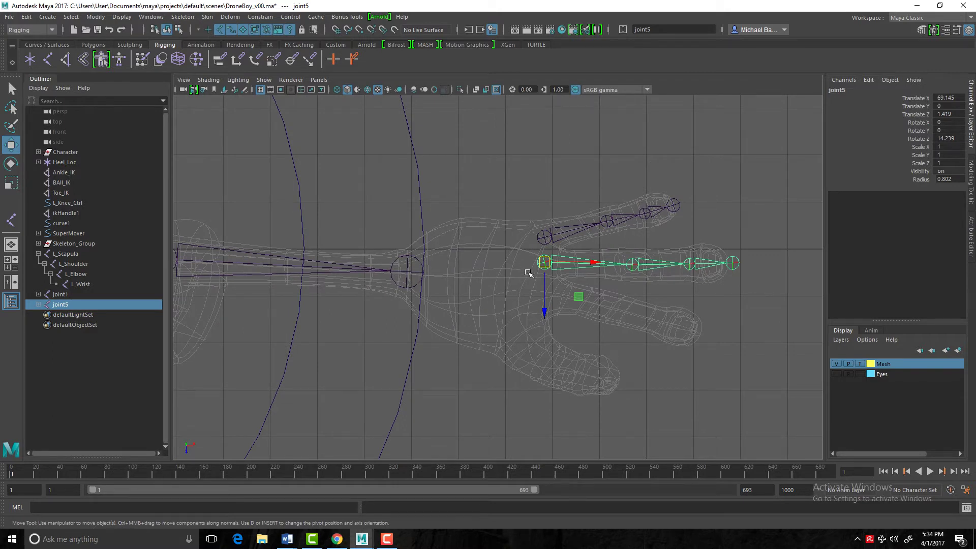
{"action": "key", "text": "Delete"}
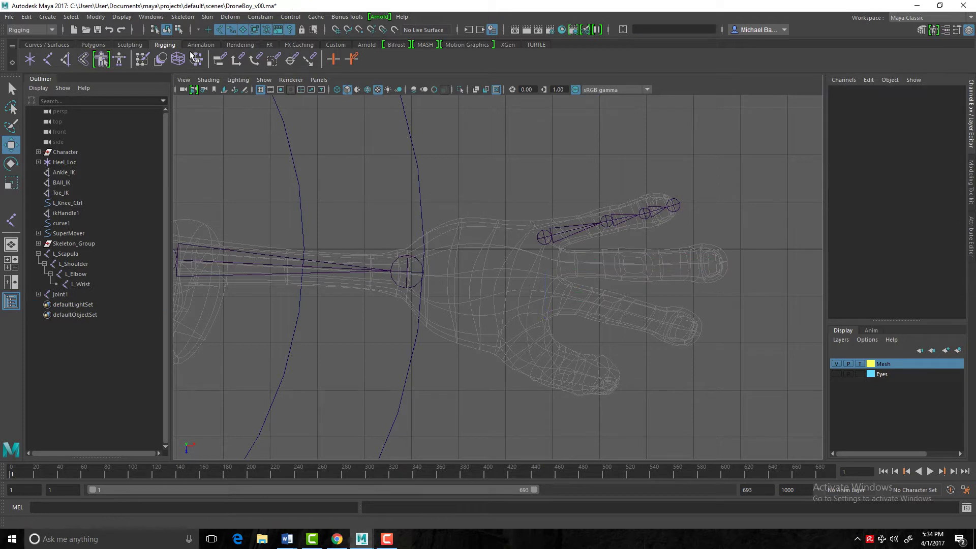
Draw a new four-joint chain along the middle finger, from its knuckle to just past the fingertip.
{"action": "left_click", "coordinate": [182, 19]}
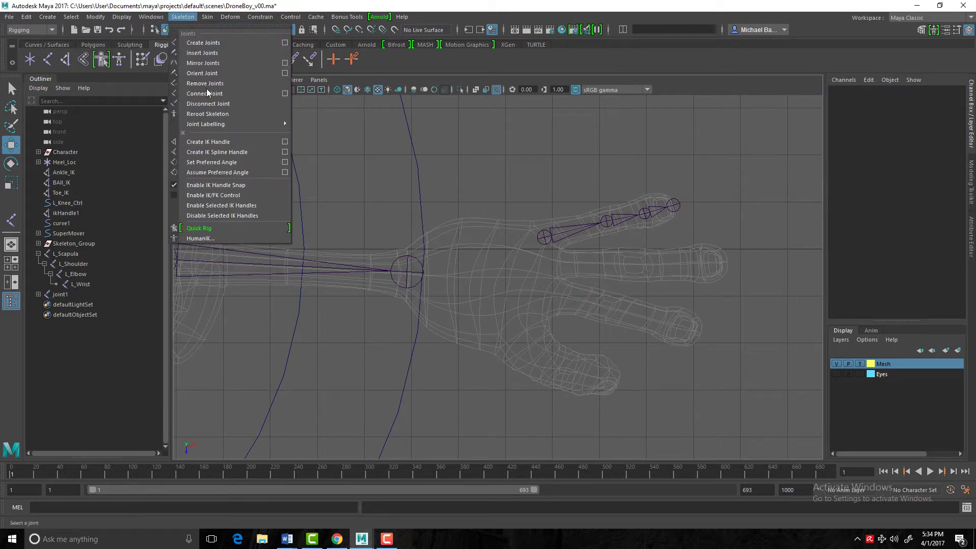
{"action": "left_click", "coordinate": [189, 44]}
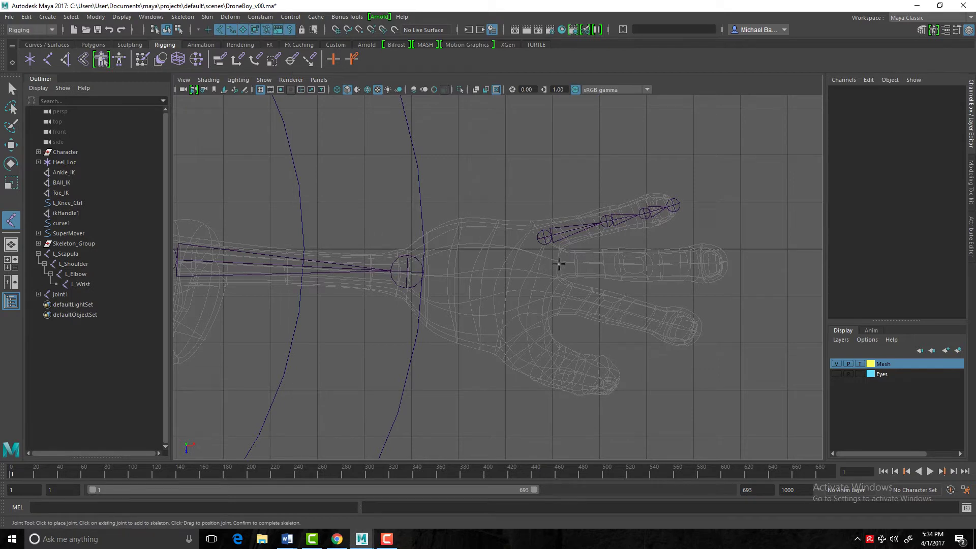
{"action": "left_click", "coordinate": [560, 262]}
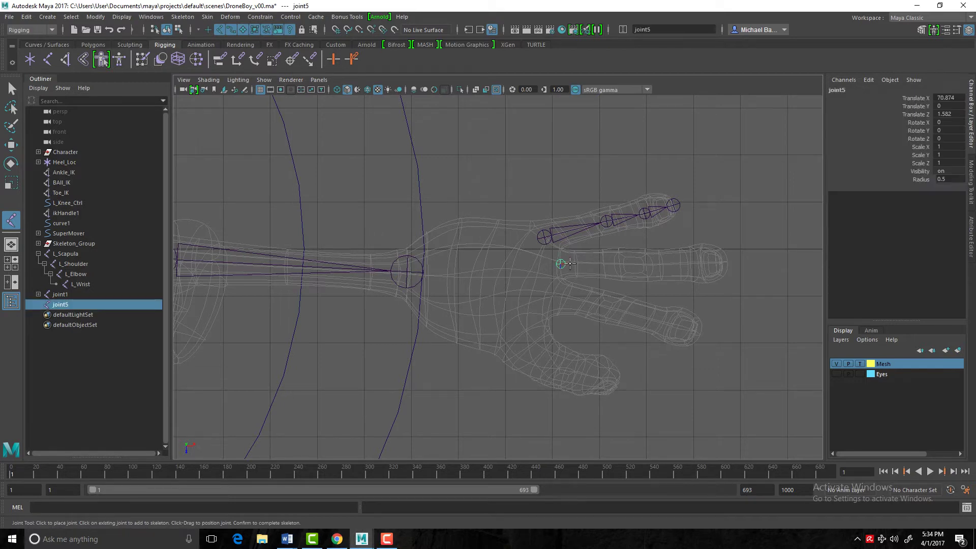
{"action": "left_click_drag", "start_coordinate": [569, 263], "coordinate": [734, 263]}
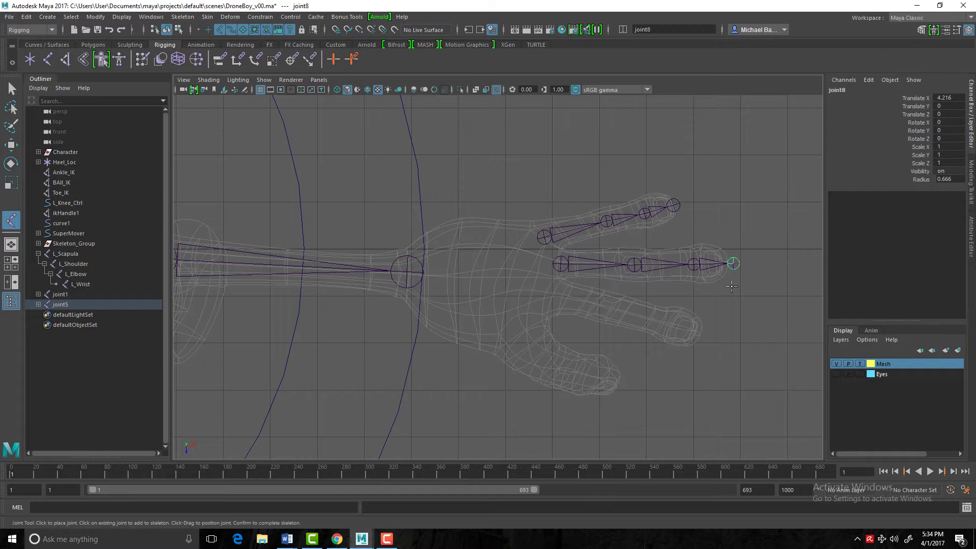
{"action": "key", "text": "Return"}
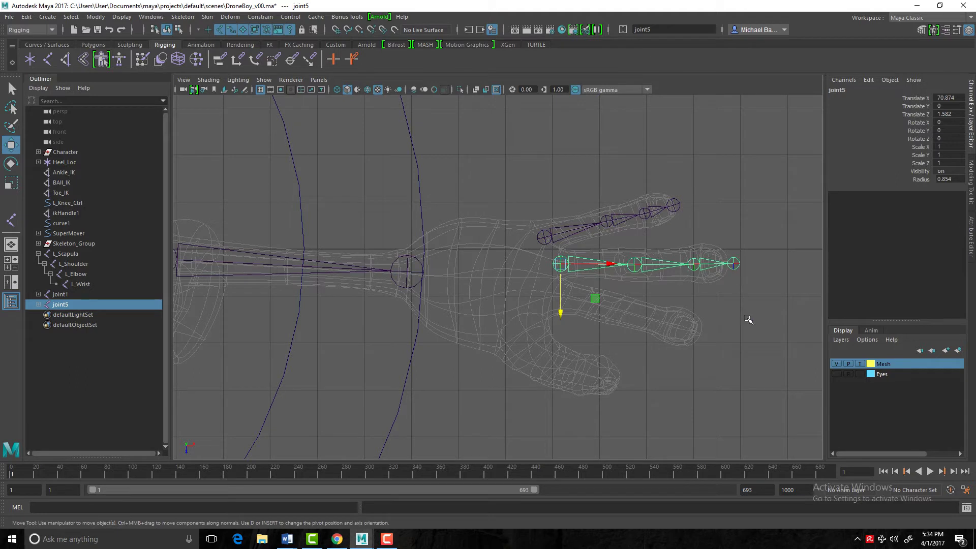
Move the end joint of the outer finger's chain outward to the fingertip, at about 3.95 Translate X.
{"action": "left_click", "coordinate": [675, 205]}
{"action": "left_click", "coordinate": [675, 206]}
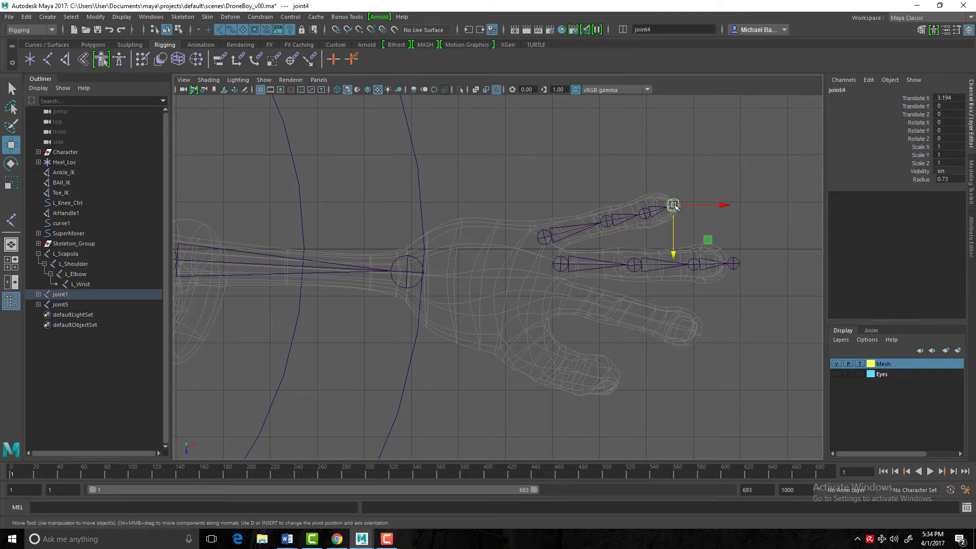
{"action": "left_click_drag", "start_coordinate": [675, 205], "coordinate": [681, 204]}
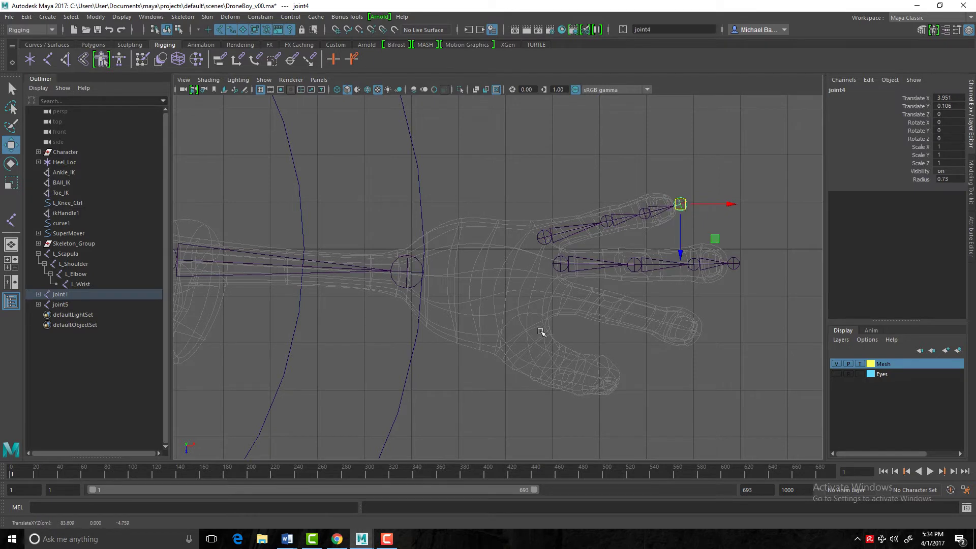
Draw a four-joint chain along the index finger next to the thumb, from its knuckle to the fingertip.
{"action": "key", "text": "y"}
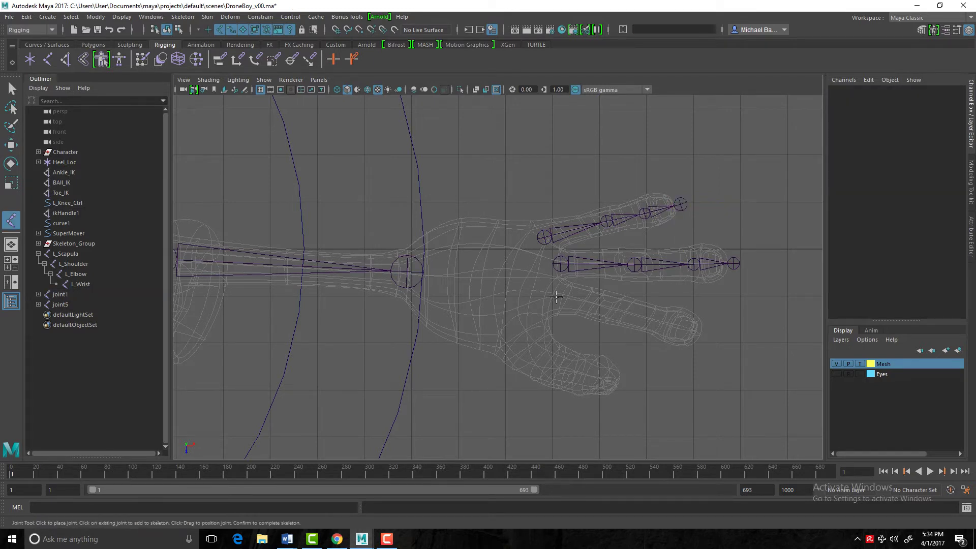
{"action": "left_click", "coordinate": [552, 294]}
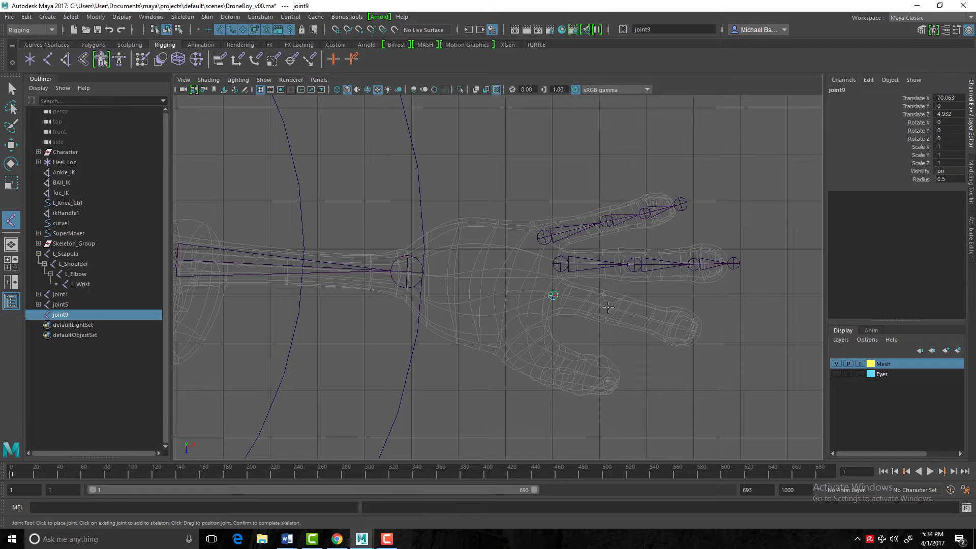
{"action": "left_click", "coordinate": [608, 307]}
{"action": "left_click", "coordinate": [664, 323]}
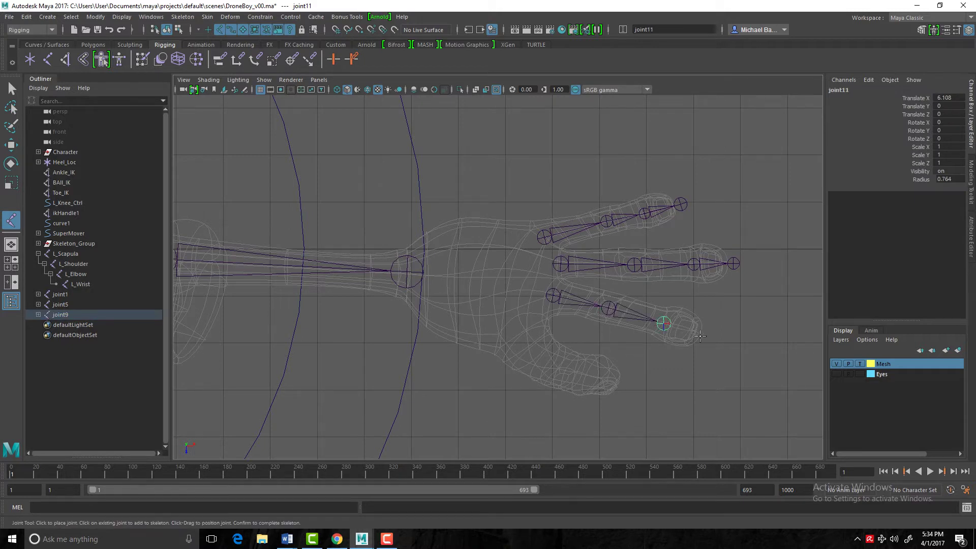
{"action": "left_click", "coordinate": [701, 335]}
{"action": "key", "text": "Return"}
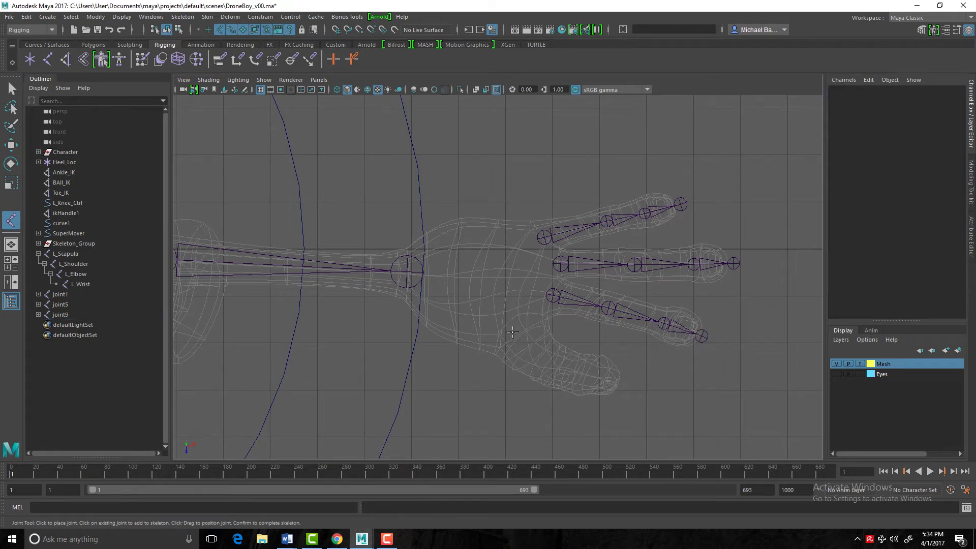
Draw a four-joint chain through the thumb, from its base in the palm to the tip.
{"action": "left_click", "coordinate": [513, 331]}
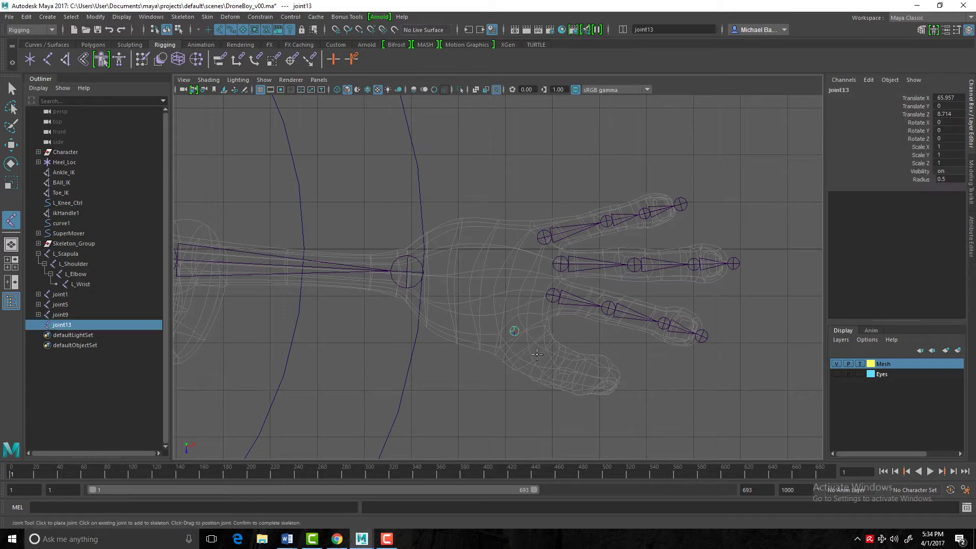
{"action": "left_click", "coordinate": [537, 356]}
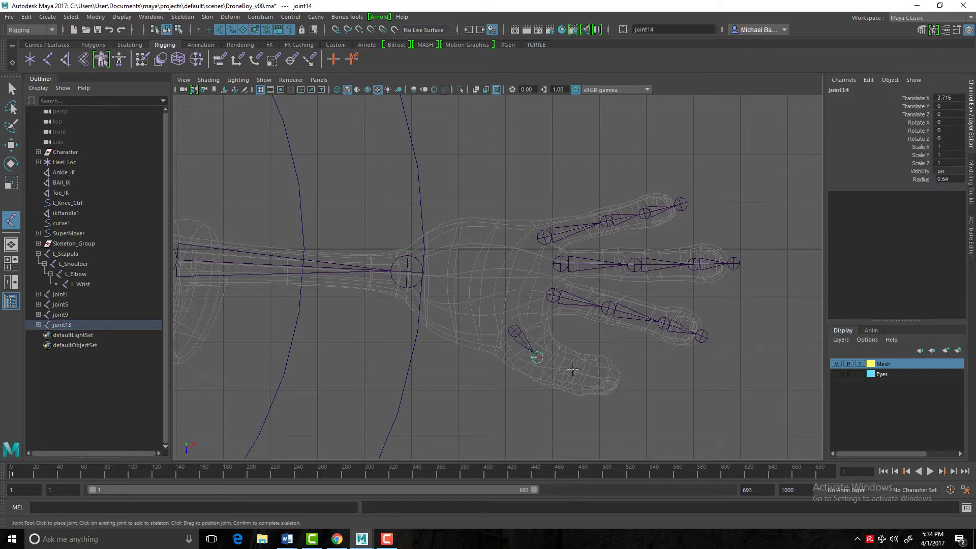
{"action": "left_click", "coordinate": [573, 371]}
{"action": "left_click", "coordinate": [619, 380]}
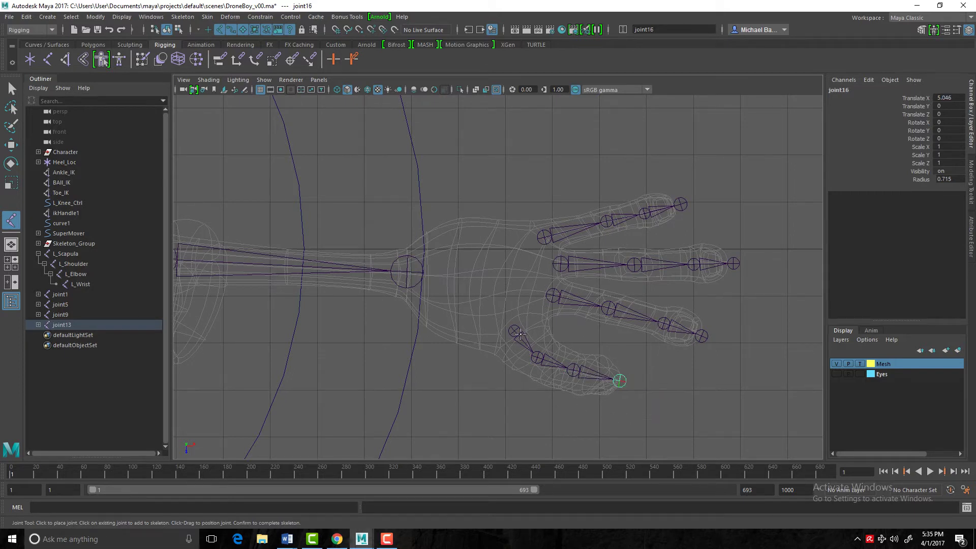
{"action": "key", "text": "Return"}
Rename the thumb chain's root joint L_Thumb1.
{"action": "key", "text": "w"}
{"action": "left_click", "coordinate": [503, 338]}
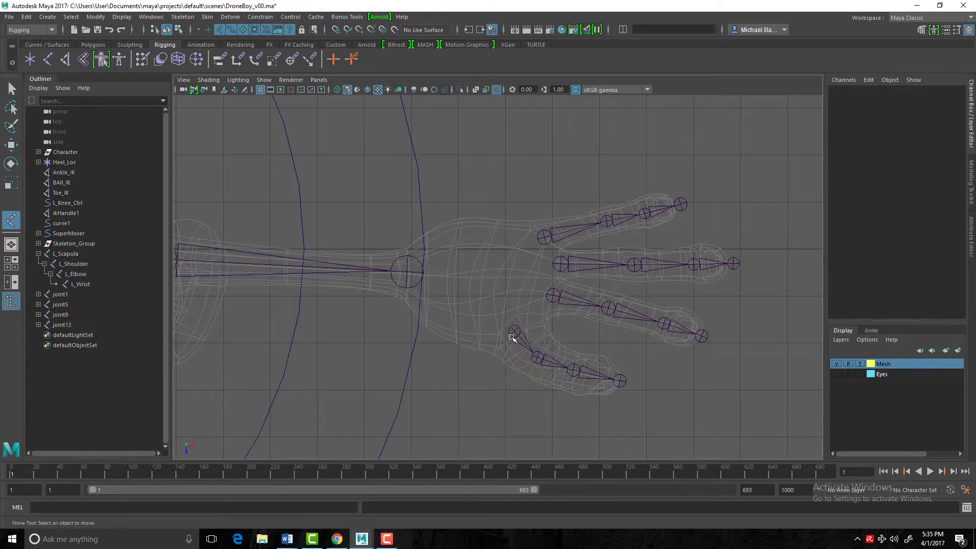
{"action": "left_click", "coordinate": [513, 332]}
{"action": "double_click", "coordinate": [852, 92]}
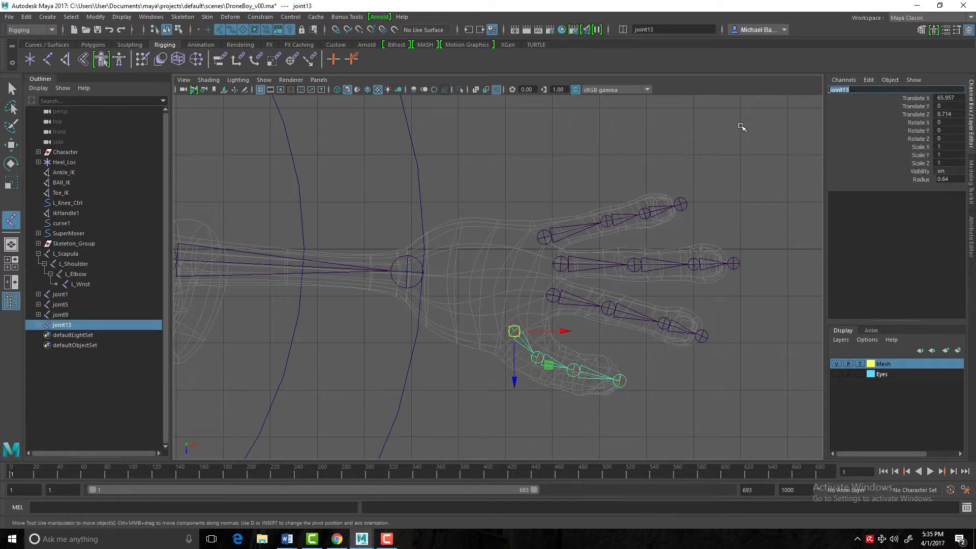
{"action": "key", "text": "BackSpace"}
{"action": "double_click", "coordinate": [851, 90]}
{"action": "key", "text": "Return"}
Rename the second joint of the thumb chain L_Thumb2.
{"action": "key", "text": "Down"}
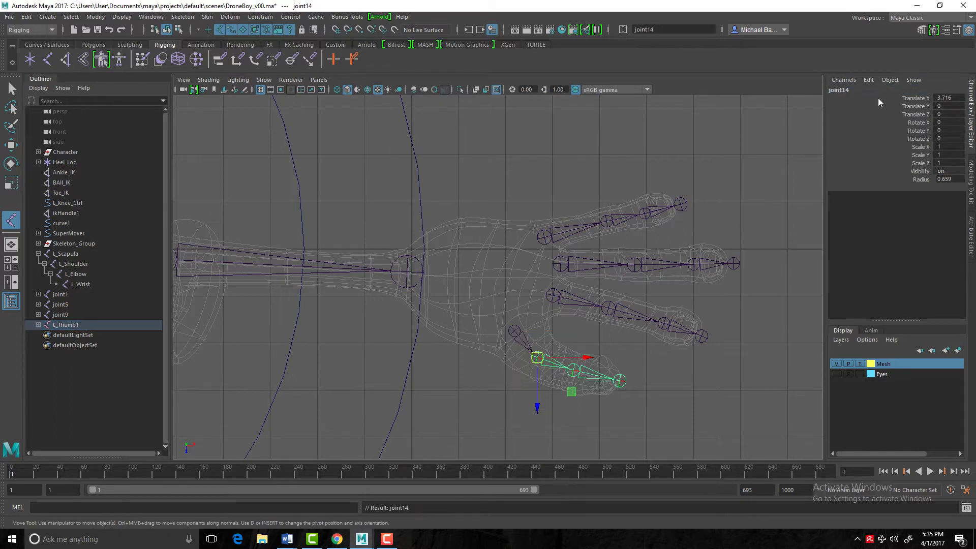
{"action": "double_click", "coordinate": [868, 90]}
{"action": "type", "text": "L_Thumb2"}
{"action": "key", "text": "Return"}
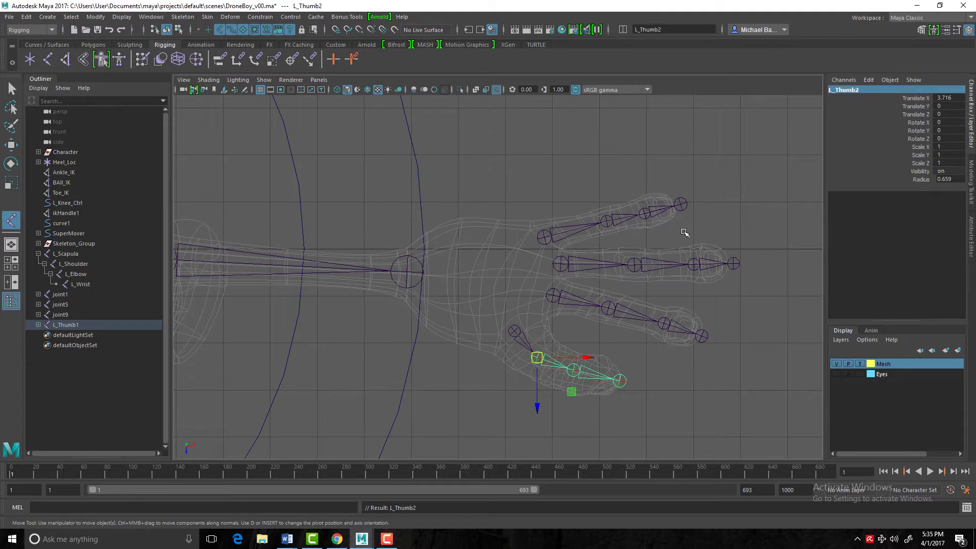
Rename the thumb chain's third and fourth joints L_Thumb3 and L_Thumb4.
{"action": "key", "text": "Down"}
{"action": "double_click", "coordinate": [857, 94]}
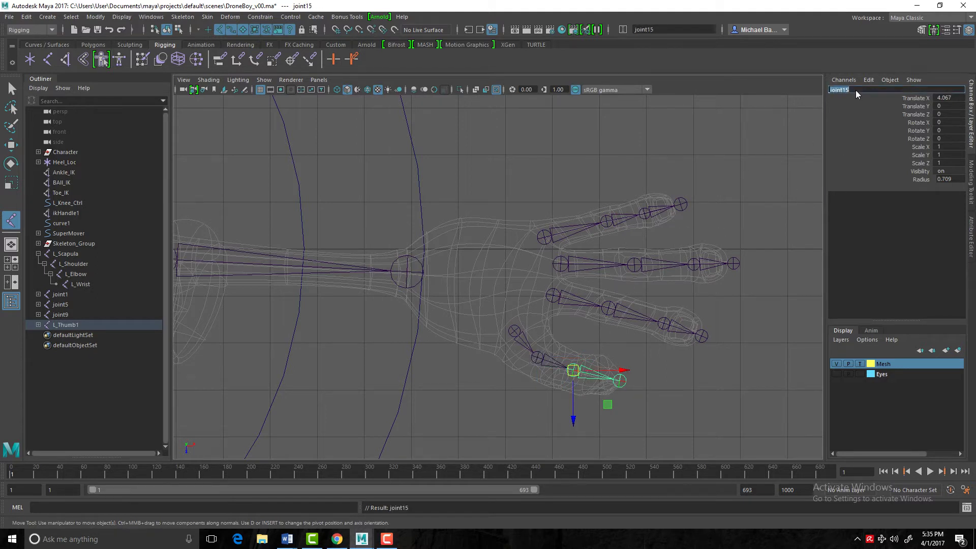
{"action": "type", "text": "L_Thumb3"}
{"action": "key", "text": "Return"}
{"action": "key", "text": "Down"}
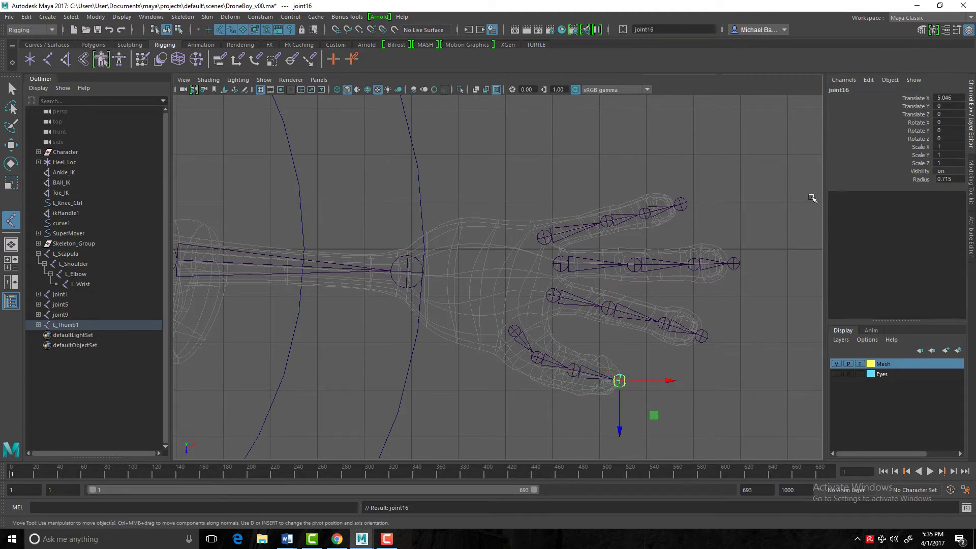
{"action": "double_click", "coordinate": [853, 91]}
{"action": "type", "text": "L_Thumb4"}
{"action": "key", "text": "Return"}
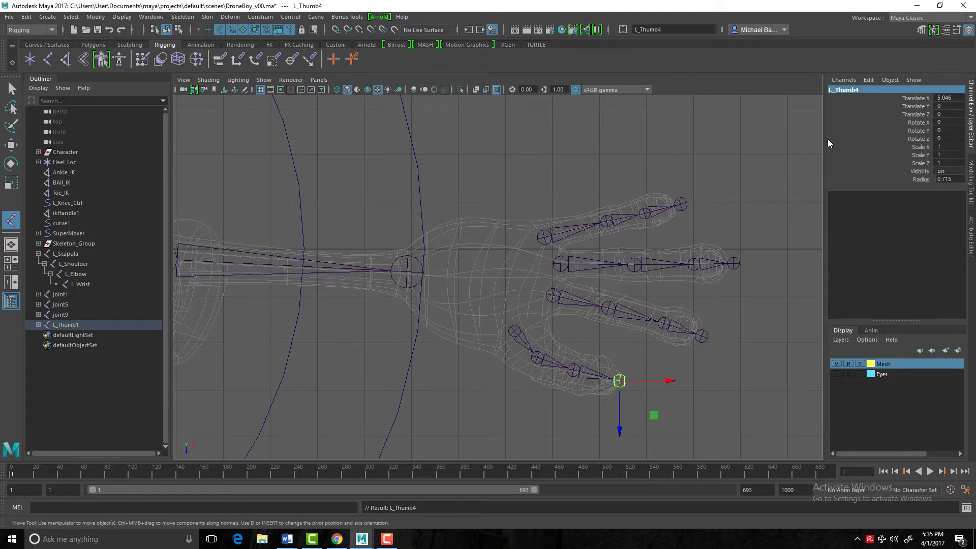
Rename the first two joints of the finger chain next to the thumb L_Finger_Mid1 and L_Finger_Mid2.
{"action": "left_click", "coordinate": [553, 297]}
{"action": "double_click", "coordinate": [849, 90]}
{"action": "type", "text": "L_Mid"}
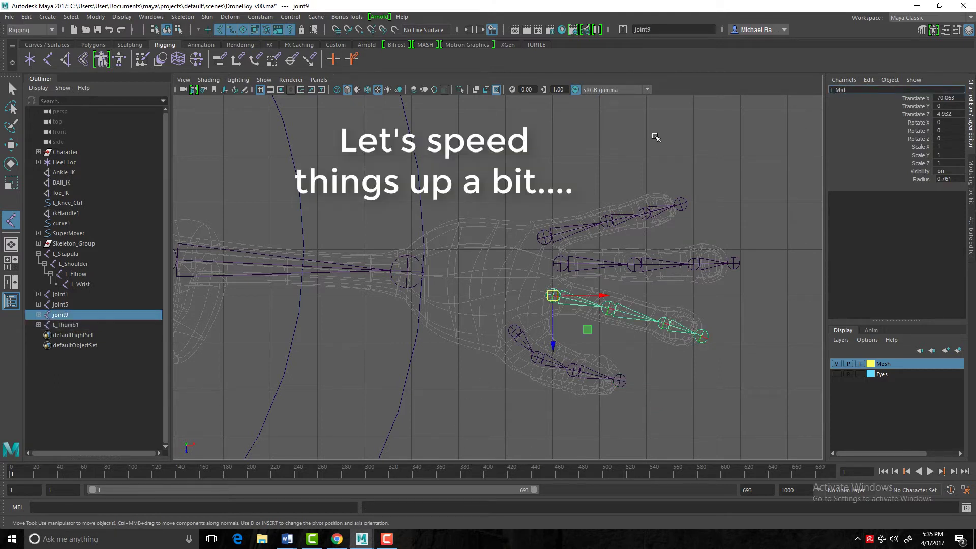
{"action": "type", "text": "Finger_Mid1"}
{"action": "key", "text": "Return"}
{"action": "key", "text": "Down"}
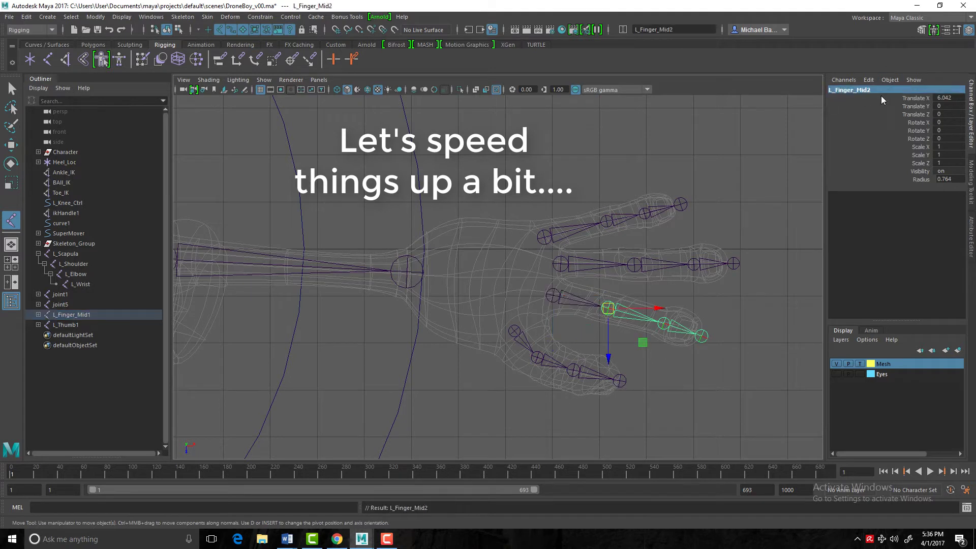
Rename the last two joints of the finger chain next to the thumb L_Finger_Mid3 and L_Finger_Mid4.
{"action": "key", "text": "Down"}
{"action": "double_click", "coordinate": [870, 91]}
{"action": "type", "text": "L_Finger_Mid3"}
{"action": "key", "text": "Return"}
{"action": "key", "text": "Down"}
{"action": "double_click", "coordinate": [867, 91]}
{"action": "type", "text": "L_Finger_Mid4"}
{"action": "key", "text": "Return"}
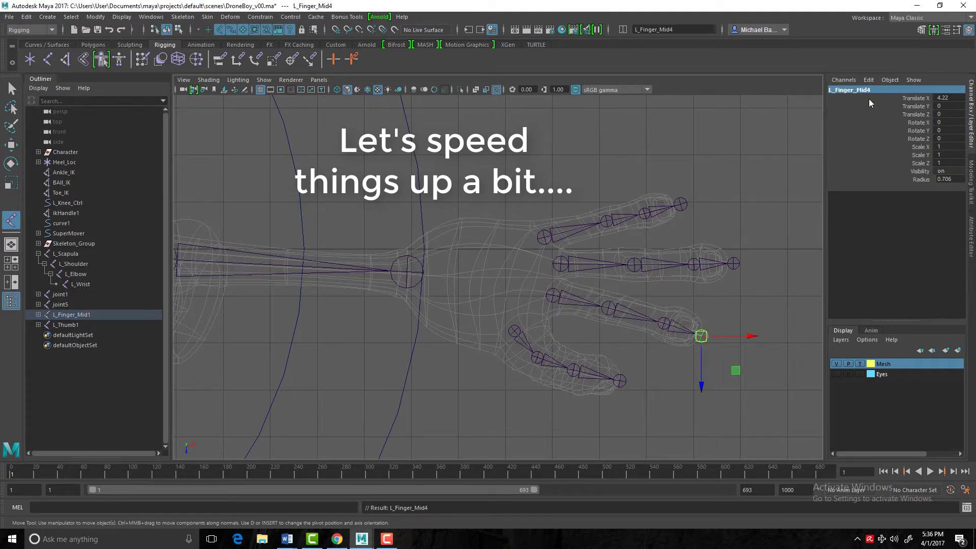
Rename the root joint of the central finger chain L_Finger_index1.
{"action": "key", "text": "Up"}
{"action": "key", "text": "Up"}
{"action": "key", "text": "Up"}
{"action": "key", "text": "Left"}
{"action": "double_click", "coordinate": [864, 91]}
{"action": "type", "text": "L_Finger_index1"}
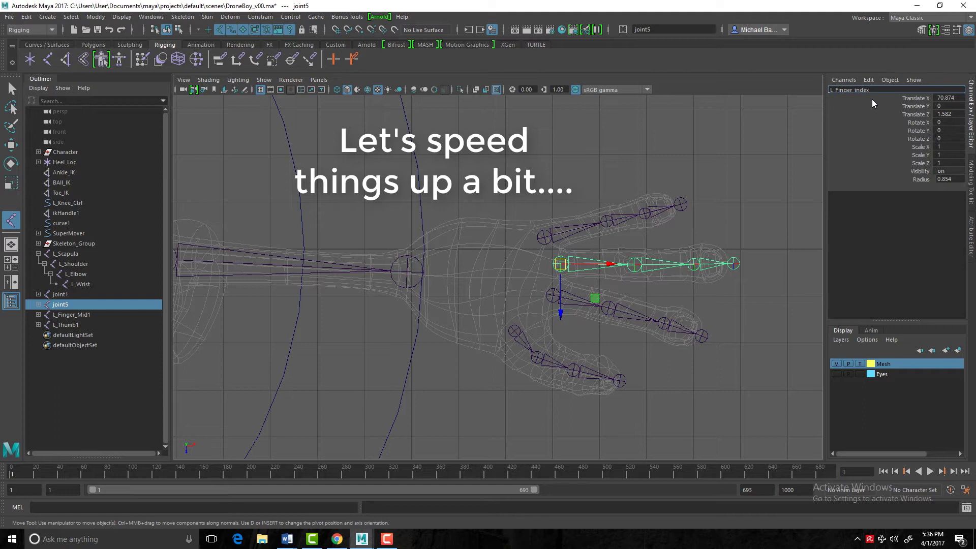
{"action": "key", "text": "Return"}
Rename the second joint of the central finger chain L_Finger_Index2.
{"action": "key", "text": "Down"}
{"action": "double_click", "coordinate": [870, 91]}
{"action": "type", "text": "L_Finger_Index2"}
{"action": "key", "text": "Return"}
{"action": "key", "text": "Down"}
{"action": "key", "text": "Down"}
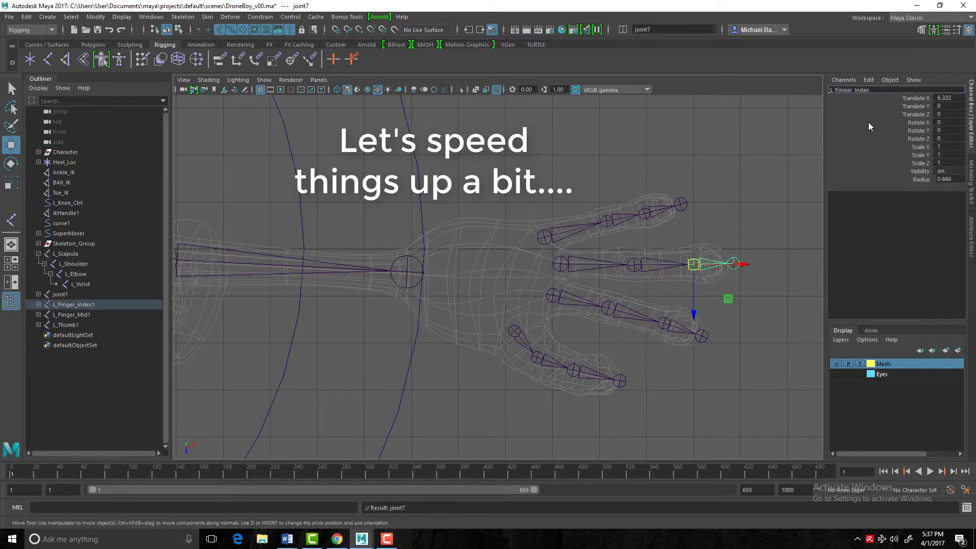
Rename the first two joints of the outer finger chain, farthest from the thumb, L_Finger_Pinky1 and L_Finger_Pinky2.
{"action": "key", "text": "Up"}
{"action": "key", "text": "Up"}
{"action": "key", "text": "Up"}
{"action": "key", "text": "Left"}
{"action": "double_click", "coordinate": [853, 90]}
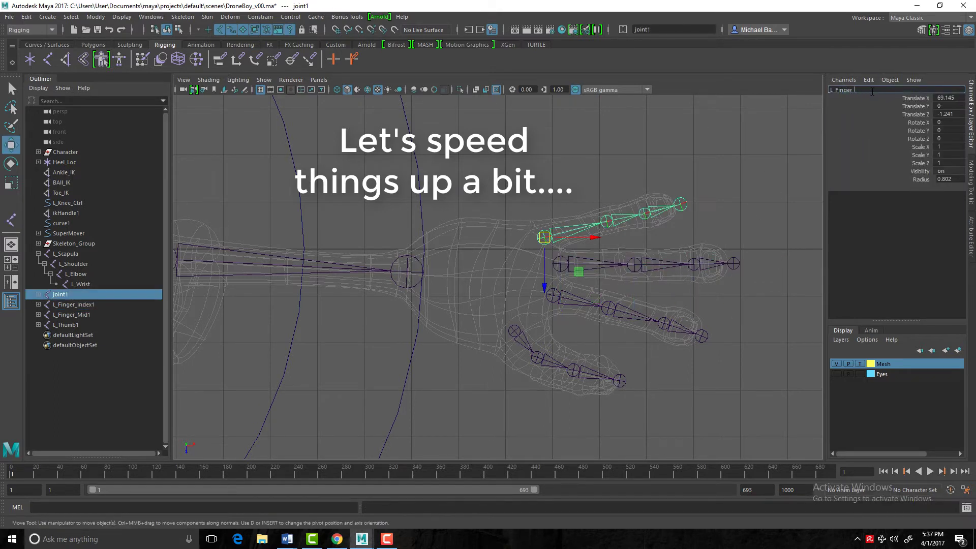
{"action": "type", "text": "L_Finger_Pinky1"}
{"action": "key", "text": "Return"}
{"action": "key", "text": "Down"}
{"action": "double_click", "coordinate": [869, 90]}
{"action": "type", "text": "L_Finger_Pinky2"}
{"action": "key", "text": "Return"}
Rename the pinky chain's third and fourth joints L_Finger_Pinky3 and L_Finger_Pinky4.
{"action": "key", "text": "Down"}
{"action": "double_click", "coordinate": [858, 90]}
{"action": "type", "text": "L_Finger_Pinky"}
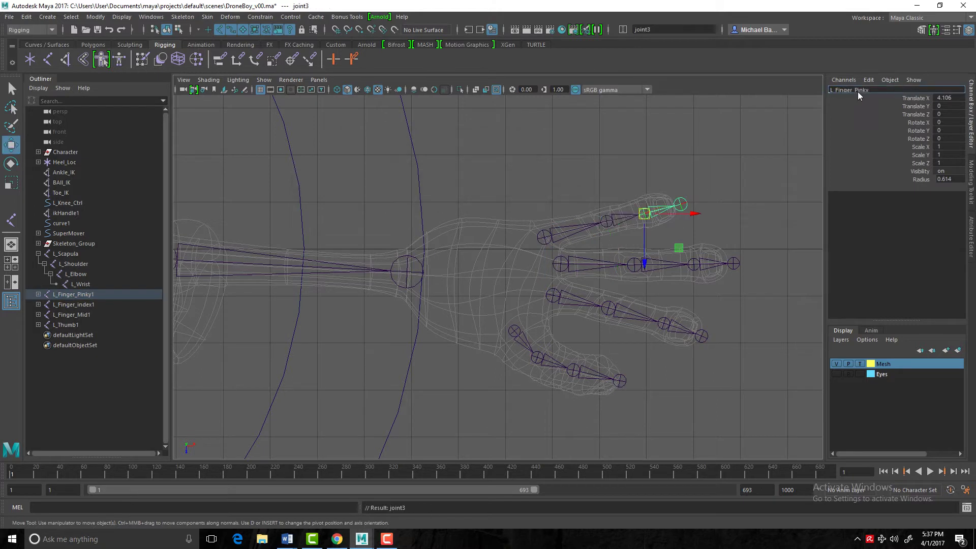
{"action": "type", "text": "3"}
{"action": "key", "text": "Return"}
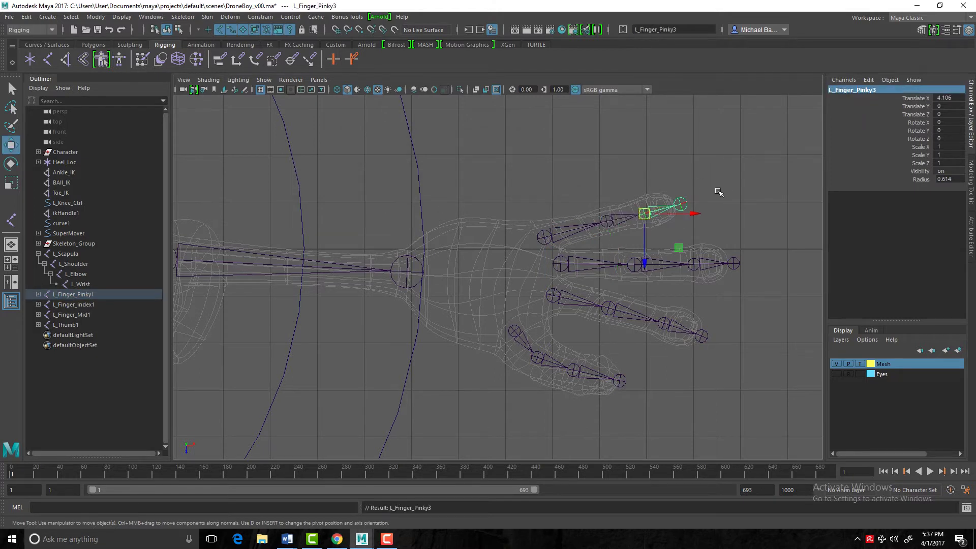
{"action": "key", "text": "Down"}
{"action": "double_click", "coordinate": [848, 90]}
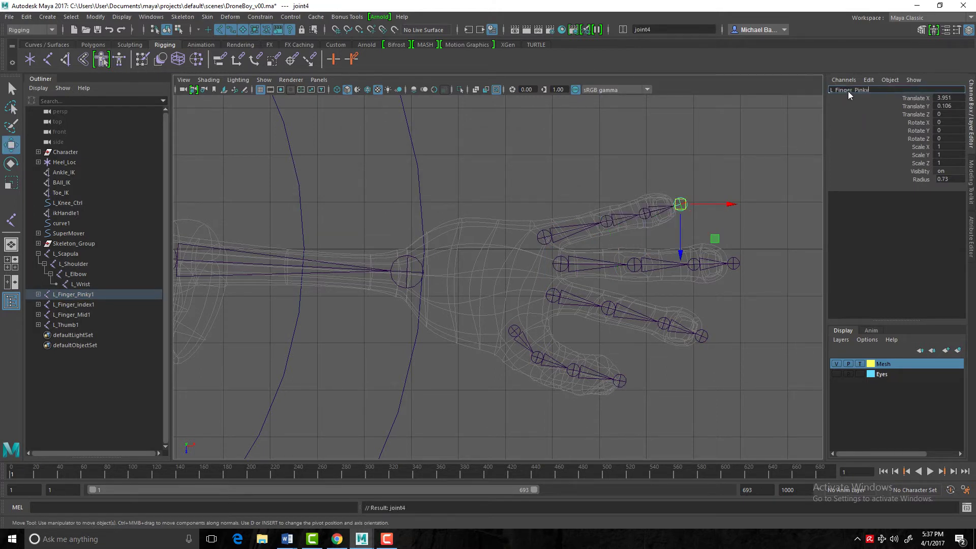
{"action": "key", "text": "Return"}
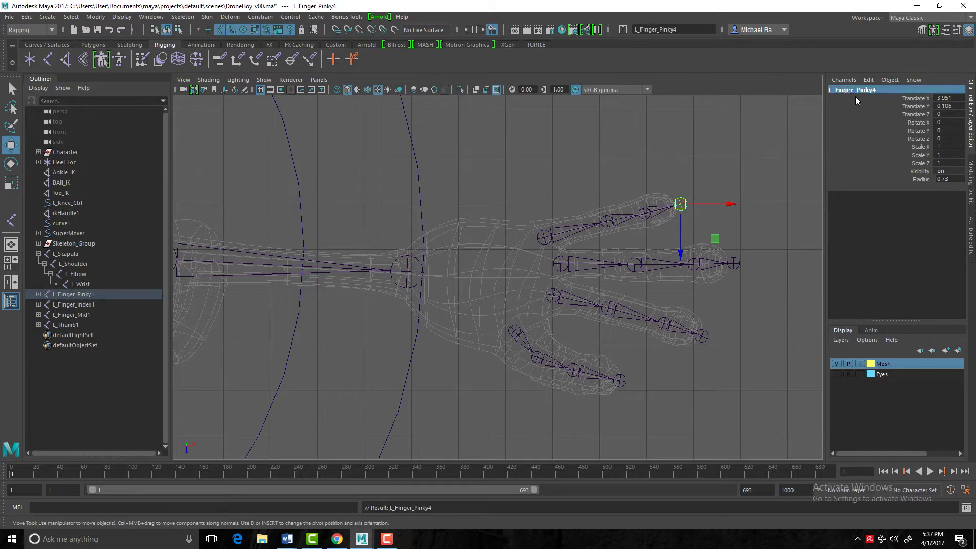
Parent the thumb chain's root joint L_Thumb1 to the L_Wrist joint.
{"action": "scroll", "coordinate": [560, 327], "scroll_direction": "down", "scroll_amount": 1}
{"action": "scroll", "coordinate": [529, 327], "scroll_direction": "up", "scroll_amount": 2}
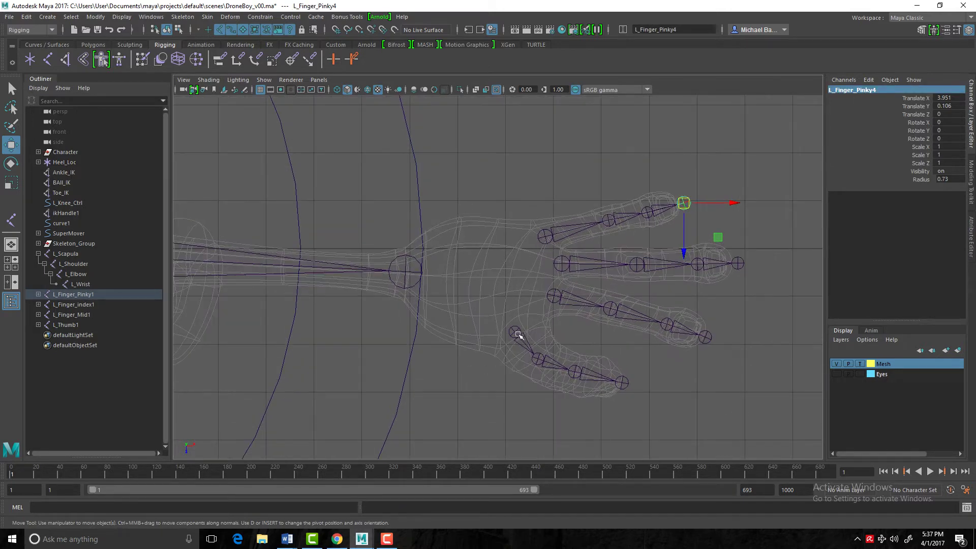
{"action": "left_click", "coordinate": [516, 334]}
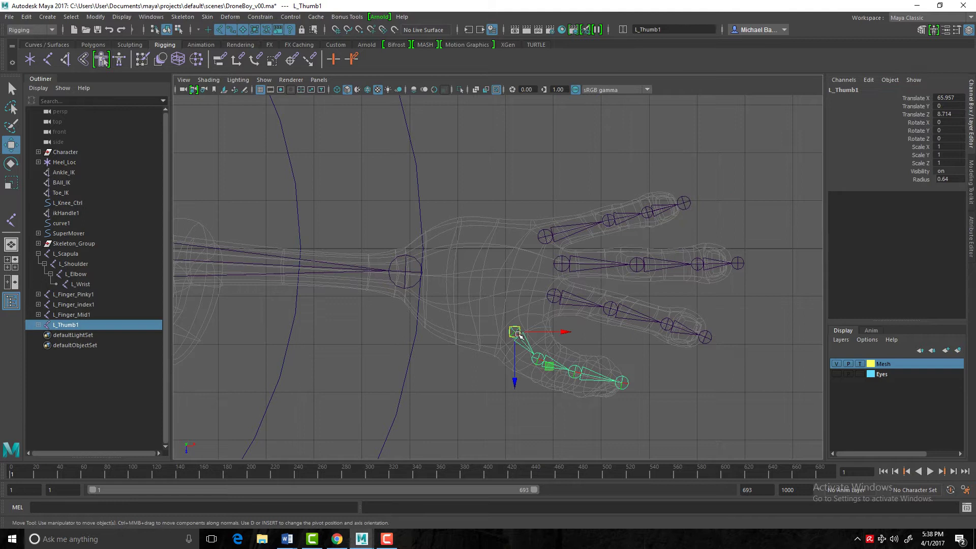
{"action": "left_click", "coordinate": [406, 273], "text": "shift"}
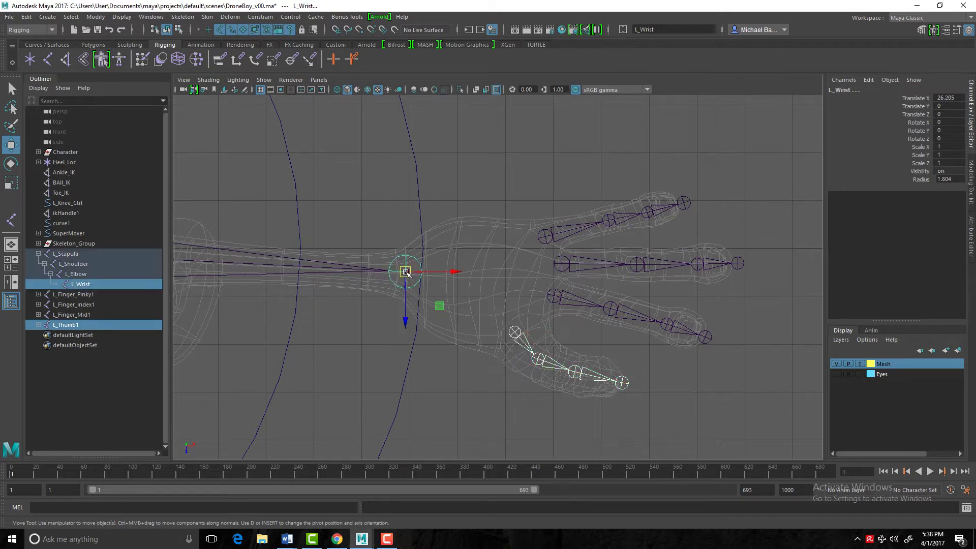
{"action": "key", "text": "p"}
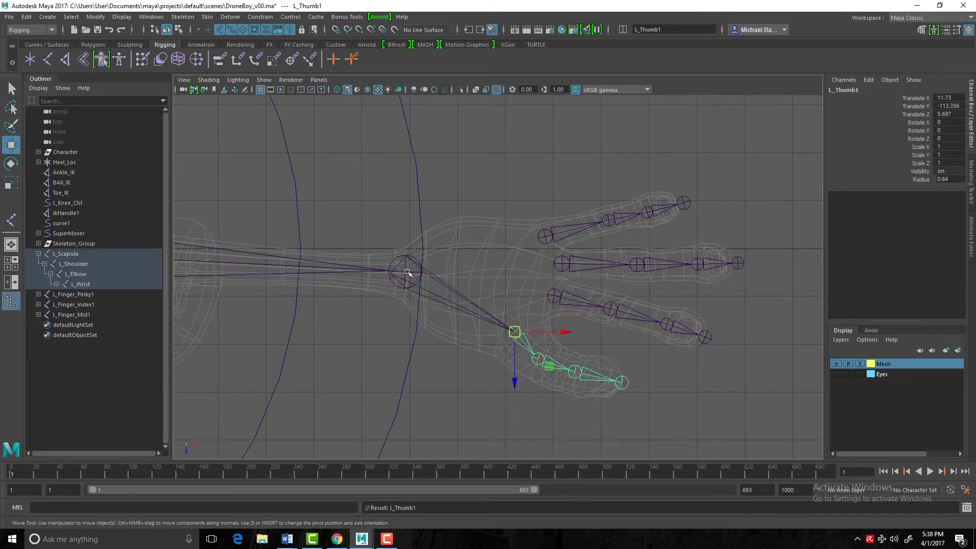
Parent the three finger chains, L_Finger_Mid1, L_Finger_index1 and L_Finger_Pinky1, to the L_Wrist joint.
{"action": "left_click", "coordinate": [554, 295]}
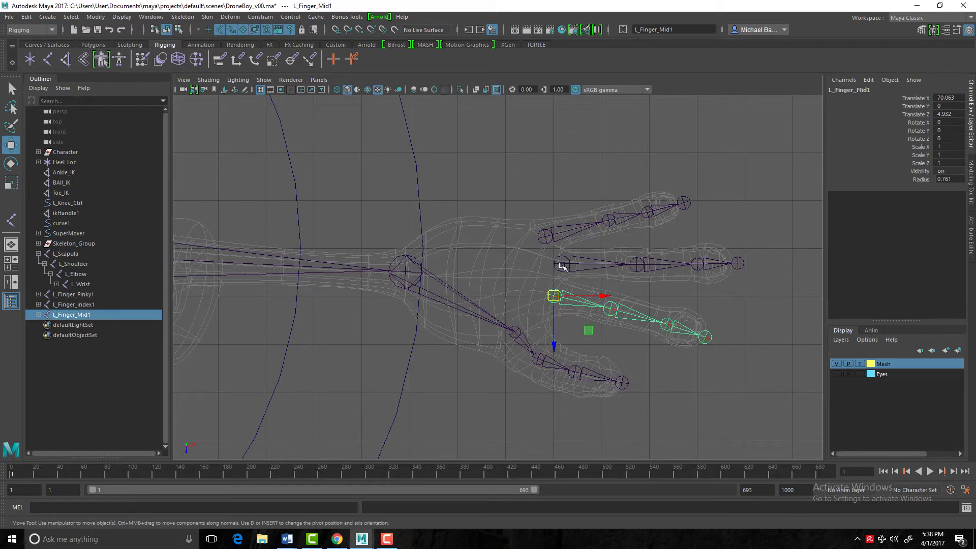
{"action": "left_click", "coordinate": [562, 264], "text": "shift"}
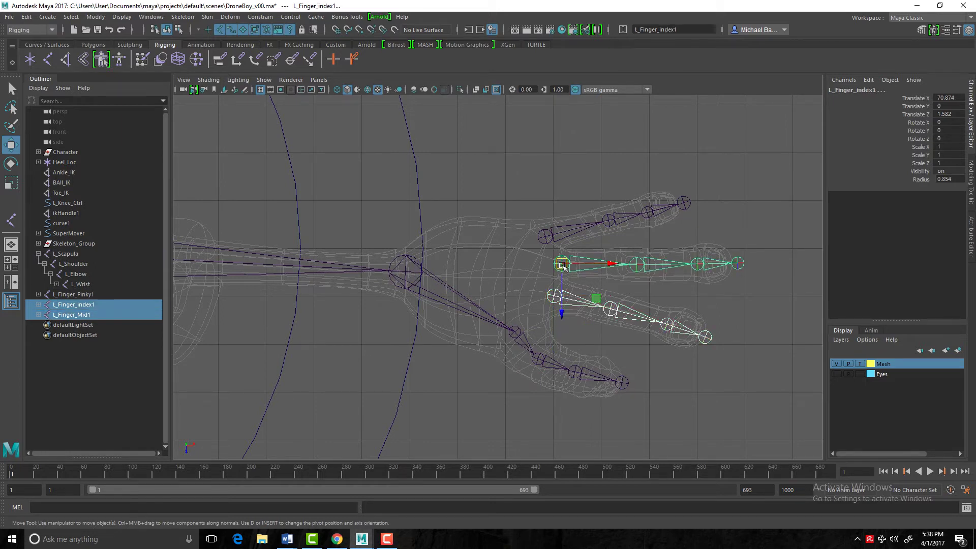
{"action": "left_click", "coordinate": [546, 237], "text": "shift"}
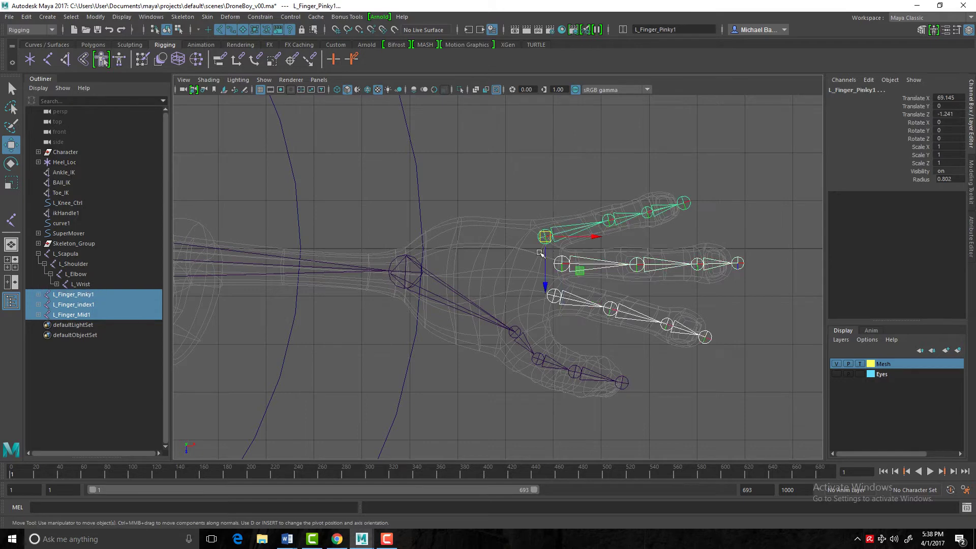
{"action": "left_click", "coordinate": [397, 261], "text": "shift"}
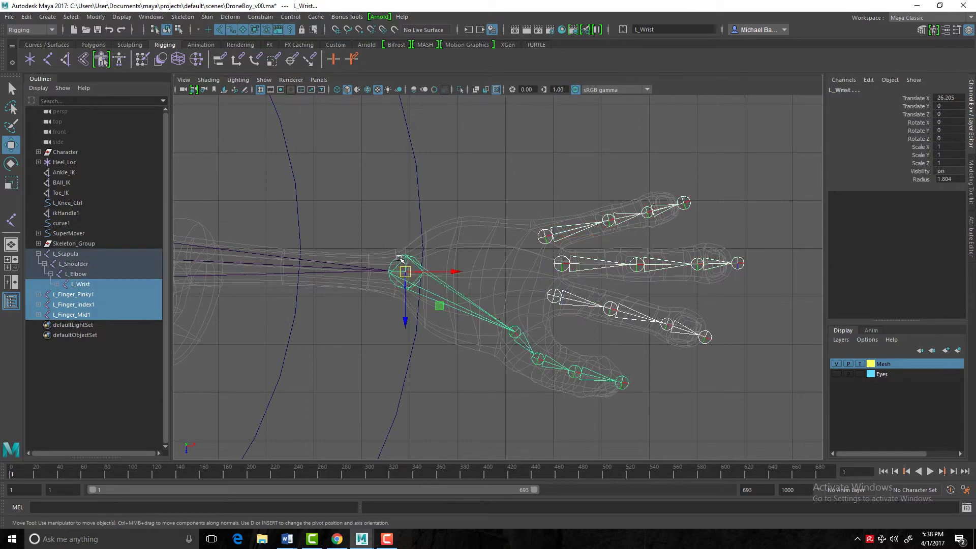
{"action": "key", "text": "p"}
Switch to the perspective view and add the thumb chain's root to the selected finger chain roots.
{"action": "scroll", "coordinate": [477, 269], "scroll_direction": "down", "scroll_amount": 2}
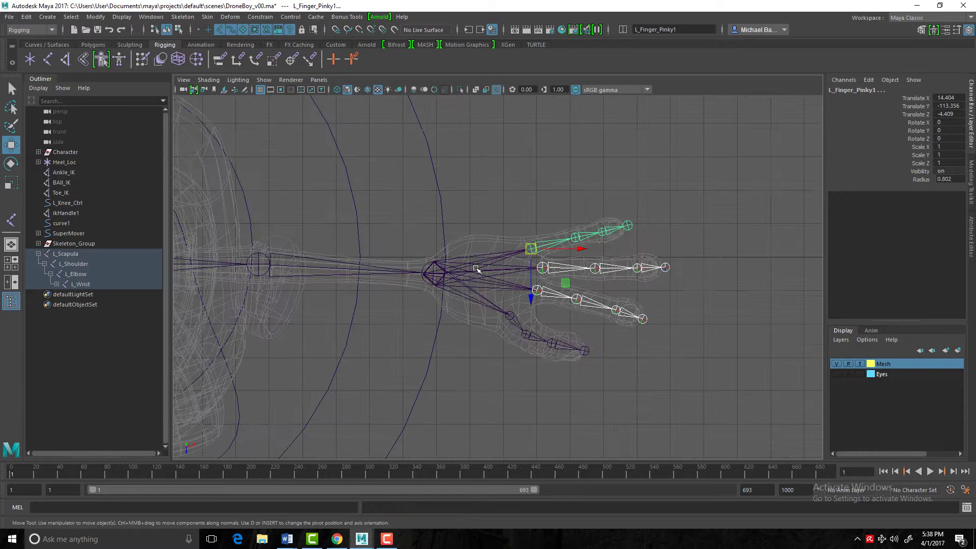
{"action": "left_click_drag", "start_coordinate": [477, 269], "coordinate": [473, 265], "text": "alt"}
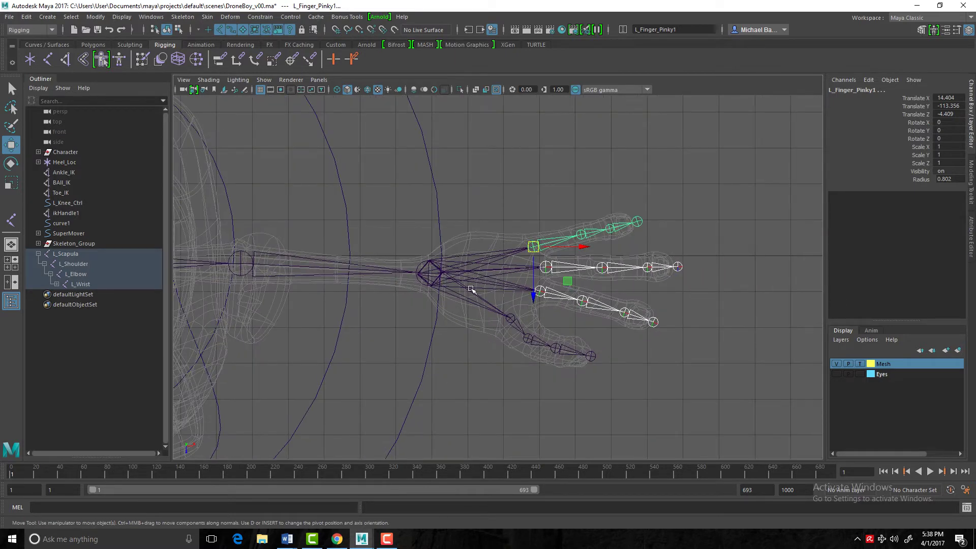
{"action": "key", "text": "space"}
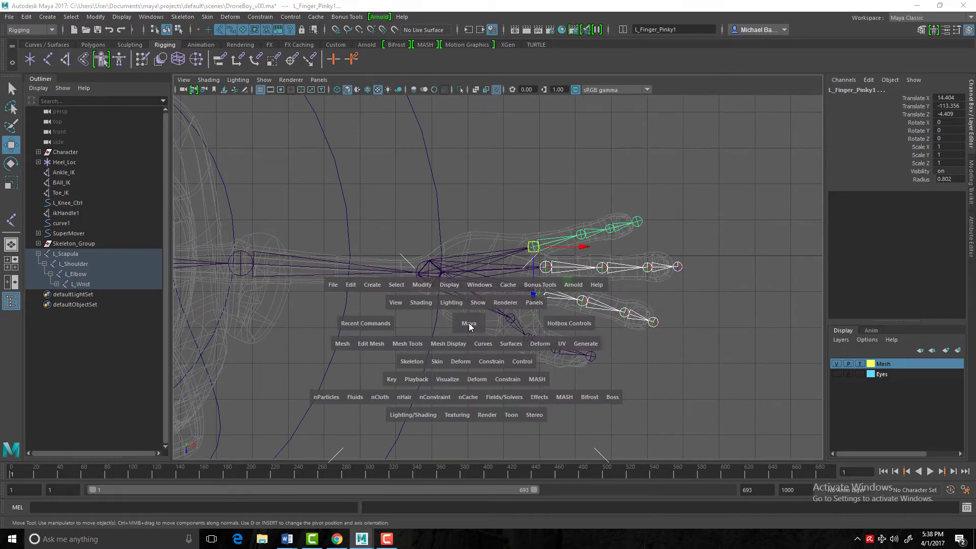
{"action": "mouse_move", "coordinate": [470, 327]}
{"action": "left_mouse_down"}
{"action": "mouse_move", "coordinate": [468, 302]}
{"action": "mouse_move", "coordinate": [474, 315]}
{"action": "left_mouse_up"}
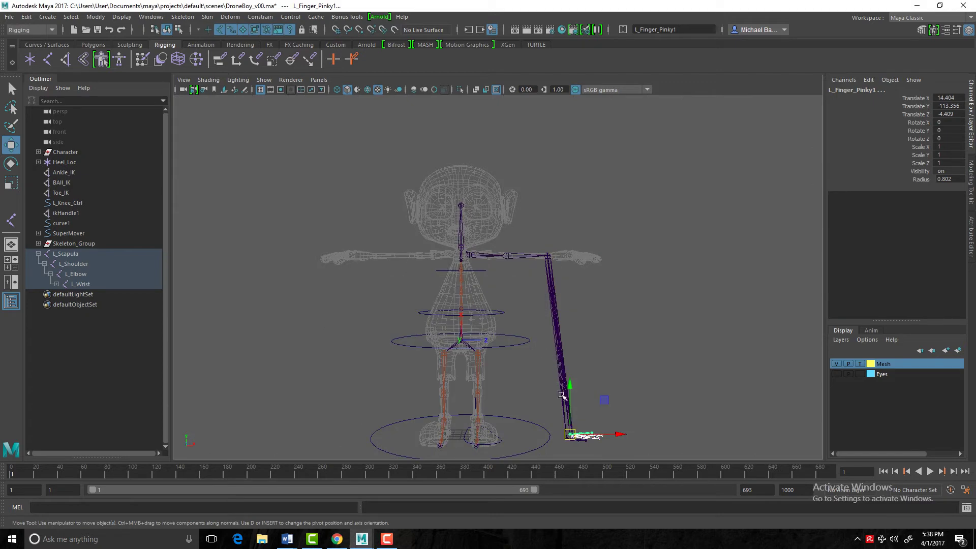
{"action": "left_click_drag", "start_coordinate": [568, 387], "coordinate": [571, 374]}
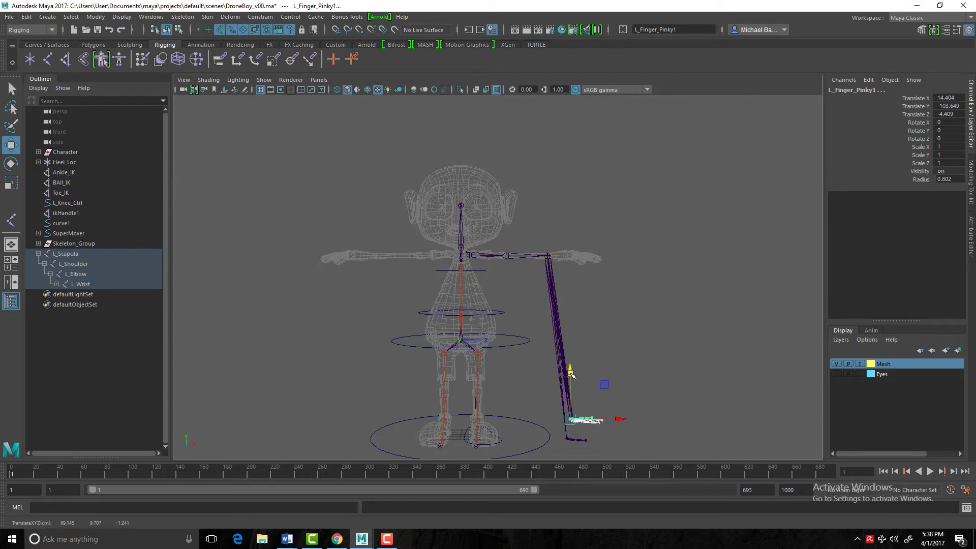
{"action": "key", "text": "ctrl+z"}
{"action": "scroll", "coordinate": [571, 376], "scroll_direction": "up", "scroll_amount": 5}
{"action": "left_click_drag", "start_coordinate": [641, 275], "coordinate": [630, 351], "text": "alt"}
{"action": "left_click_drag", "start_coordinate": [594, 284], "coordinate": [620, 333]}
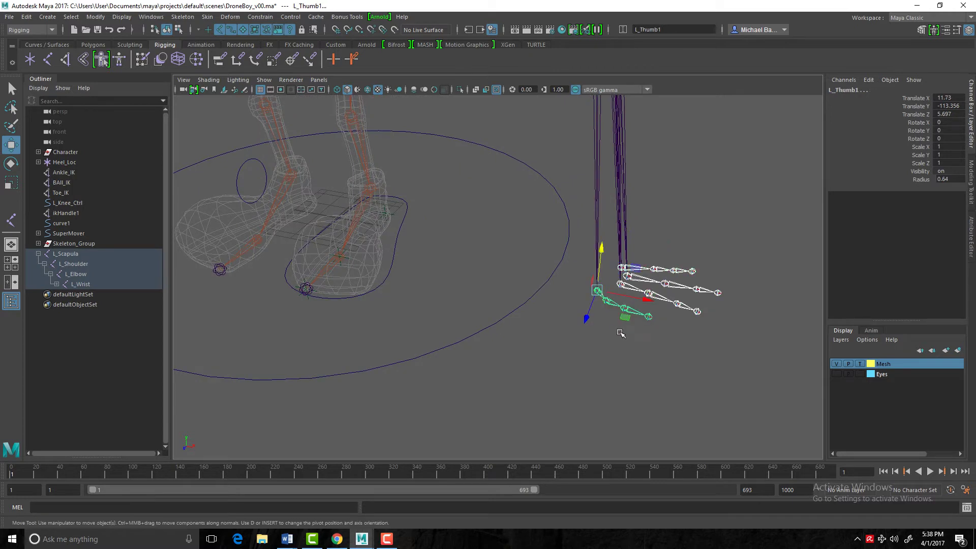
Raise the finger and thumb chains together along Y into the hand mesh, to about -0.365 Translate Y on L_Thumb1.
{"action": "scroll", "coordinate": [621, 333], "scroll_direction": "down", "scroll_amount": 10}
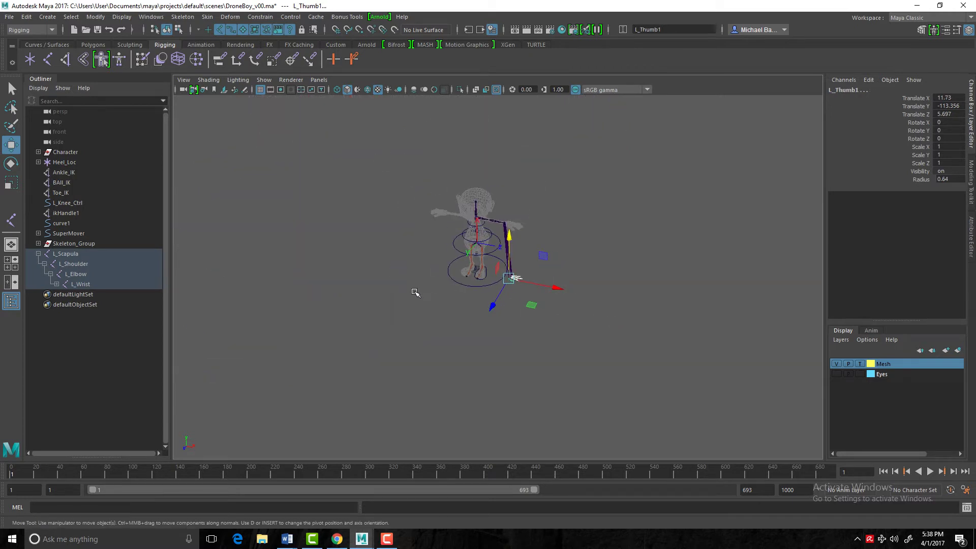
{"action": "middle_click_drag", "start_coordinate": [414, 293], "coordinate": [379, 315], "text": "alt"}
{"action": "scroll", "coordinate": [445, 295], "scroll_direction": "up", "scroll_amount": 5}
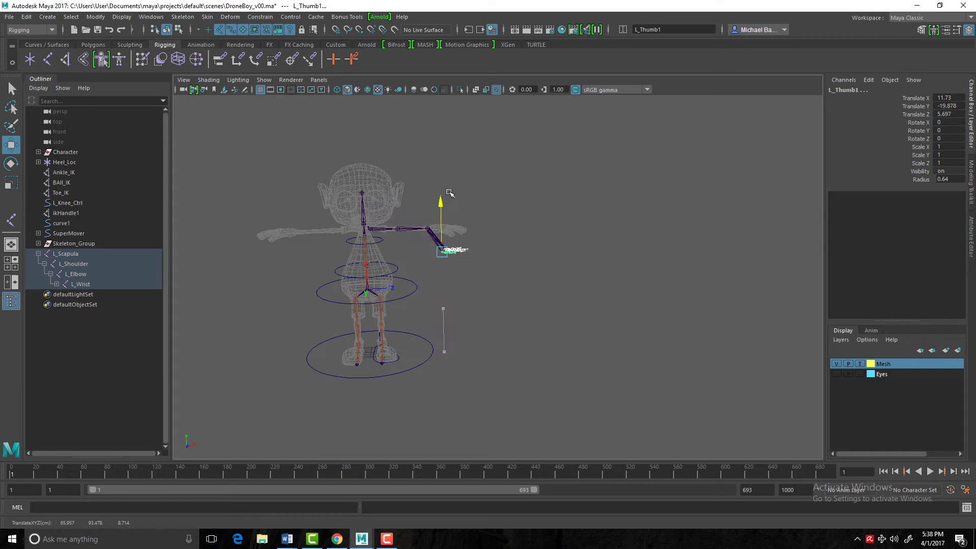
{"action": "left_click_drag", "start_coordinate": [450, 194], "coordinate": [453, 171]}
{"action": "key", "text": "f"}
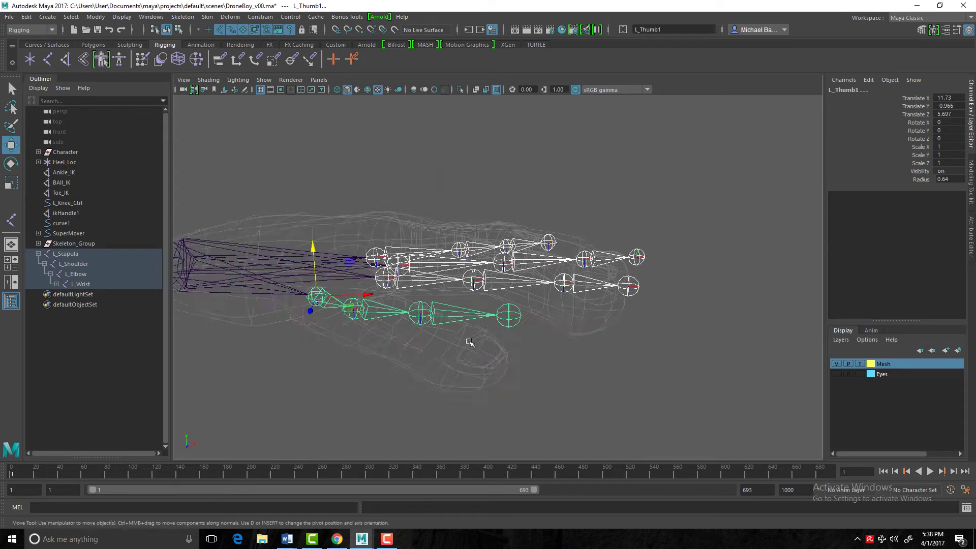
{"action": "left_click_drag", "start_coordinate": [344, 342], "coordinate": [382, 356], "text": "alt"}
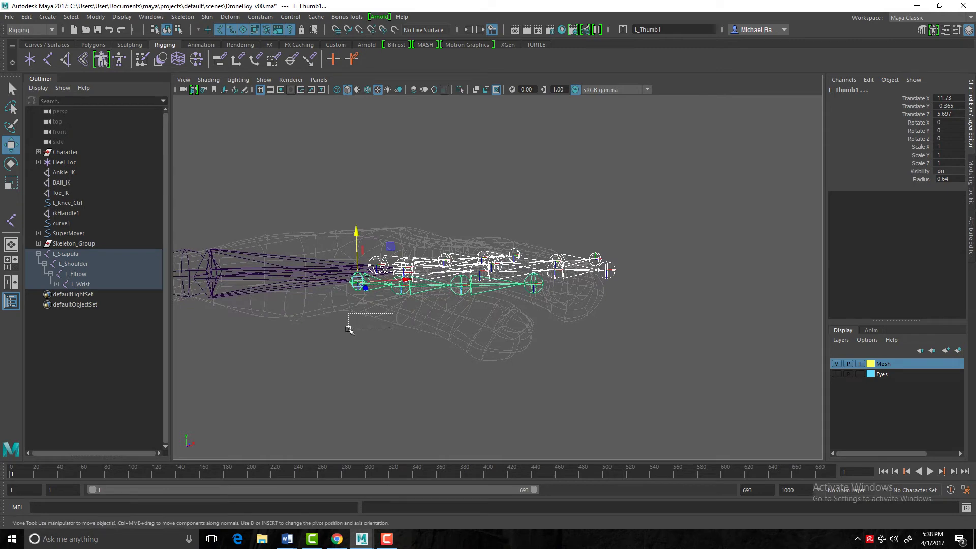
{"action": "left_click", "coordinate": [384, 316]}
{"action": "key", "text": "ctrl+z"}
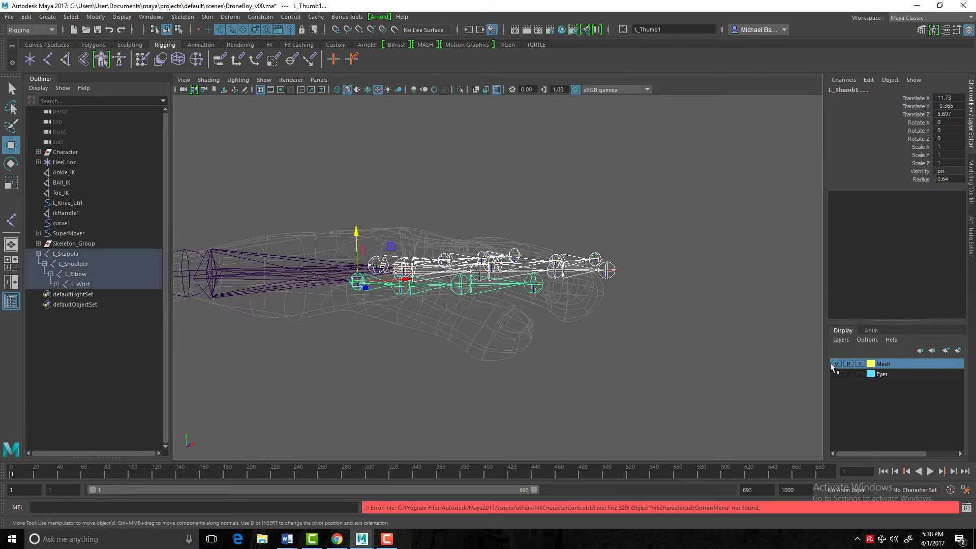
Set the Mesh layer's display type to Reference and inspect the joints against the shaded hand.
{"action": "left_click", "coordinate": [859, 364]}
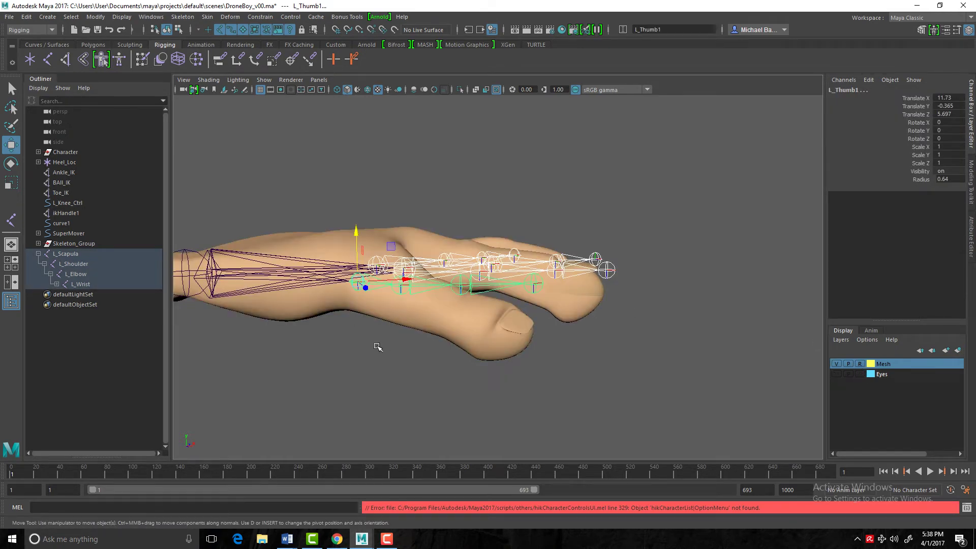
{"action": "mouse_move", "coordinate": [394, 311]}
{"action": "left_mouse_down", "text": "alt"}
{"action": "mouse_move", "coordinate": [385, 324]}
{"action": "mouse_move", "coordinate": [403, 325]}
{"action": "left_mouse_up", "text": "alt"}
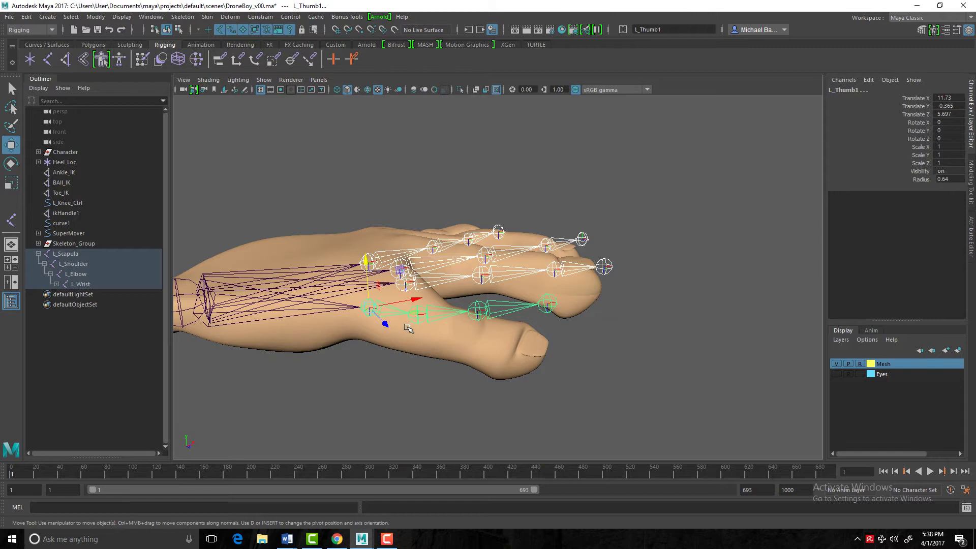
Rotate the finger and thumb chain roots slightly to follow the hand, and bend the L_Thumb2 and L_Thumb3 joints down into the thumb mesh.
{"action": "key", "text": "e"}
{"action": "left_click_drag", "start_coordinate": [394, 308], "coordinate": [392, 304]}
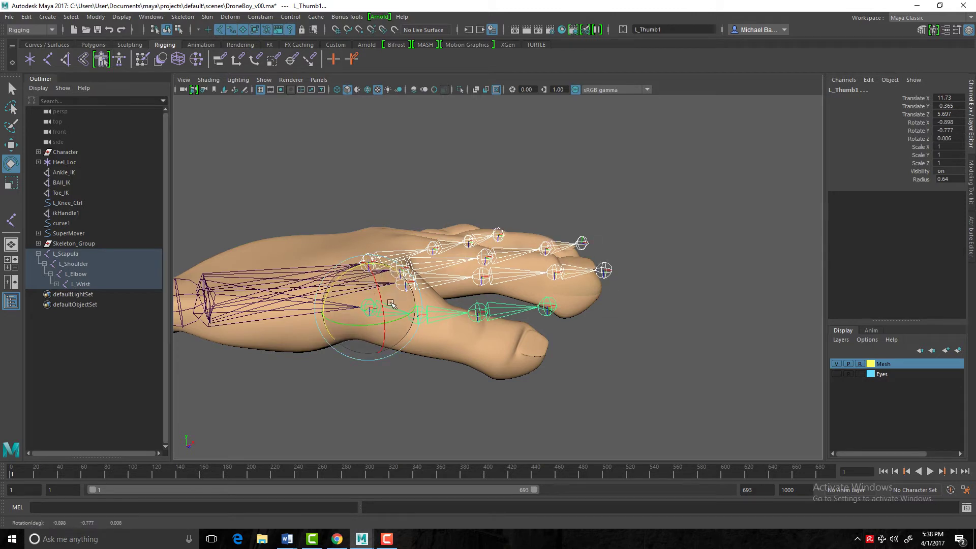
{"action": "left_click", "coordinate": [423, 317]}
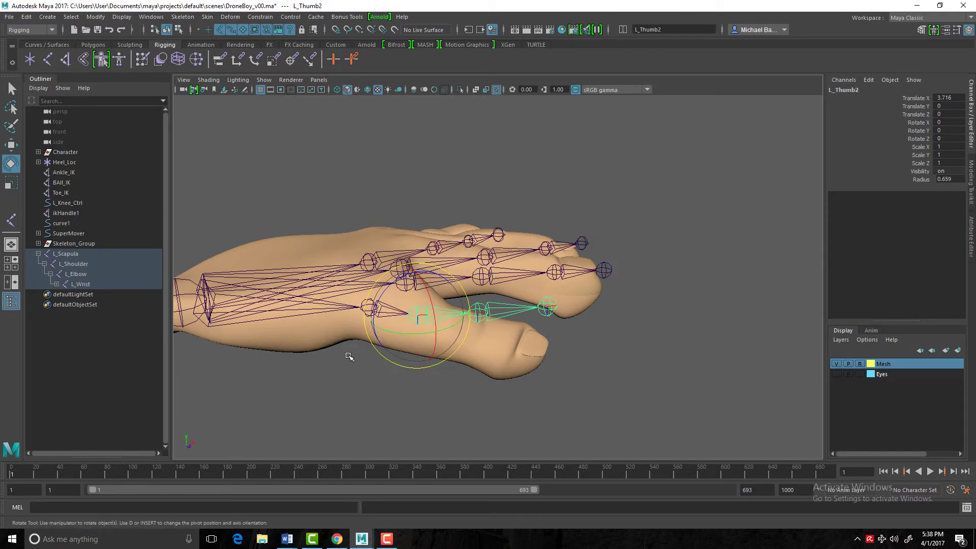
{"action": "left_click_drag", "start_coordinate": [393, 270], "coordinate": [394, 268]}
{"action": "key", "text": "Down"}
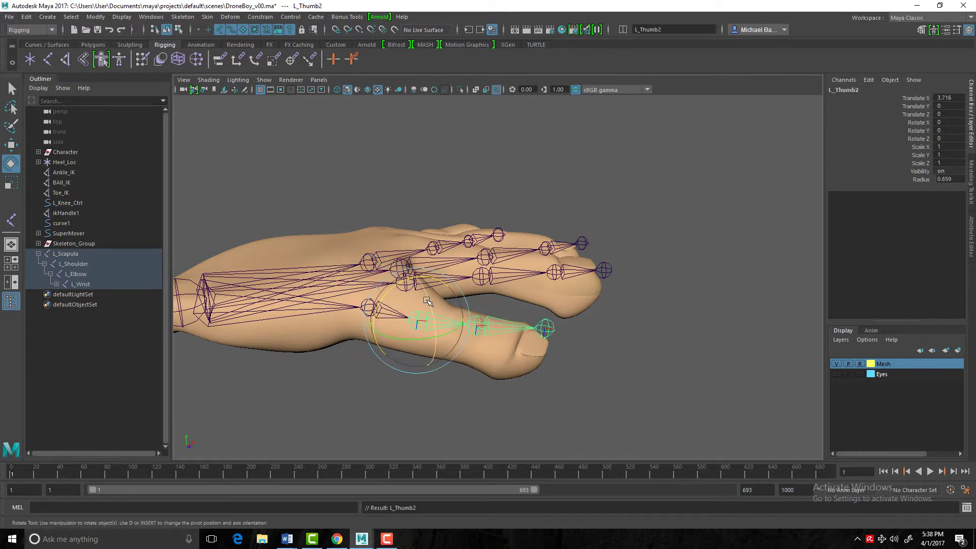
{"action": "mouse_move", "coordinate": [437, 279]}
{"action": "left_mouse_down"}
{"action": "mouse_move", "coordinate": [457, 228]}
{"action": "mouse_move", "coordinate": [623, 275]}
{"action": "mouse_move", "coordinate": [453, 247]}
{"action": "mouse_move", "coordinate": [561, 287]}
{"action": "mouse_move", "coordinate": [453, 285]}
{"action": "left_mouse_up"}
Rotate the finger joints, including L_Finger_Pinky3, to follow the finger mesh, and check the fit of the whole hand.
{"action": "left_click", "coordinate": [457, 225]}
{"action": "key", "text": "Down"}
{"action": "left_click", "coordinate": [623, 275]}
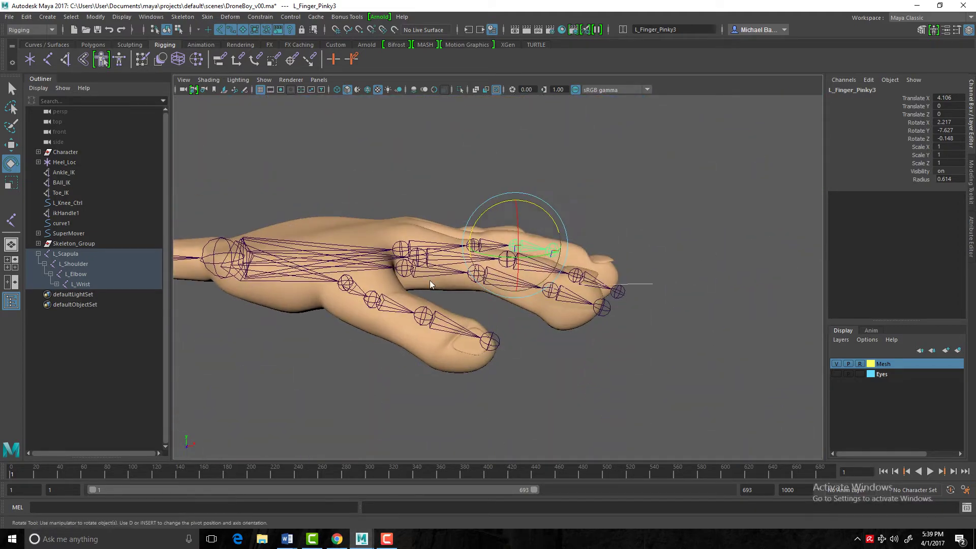
{"action": "left_click", "coordinate": [564, 349]}
{"action": "left_click_drag", "start_coordinate": [553, 351], "coordinate": [551, 338], "text": "alt"}
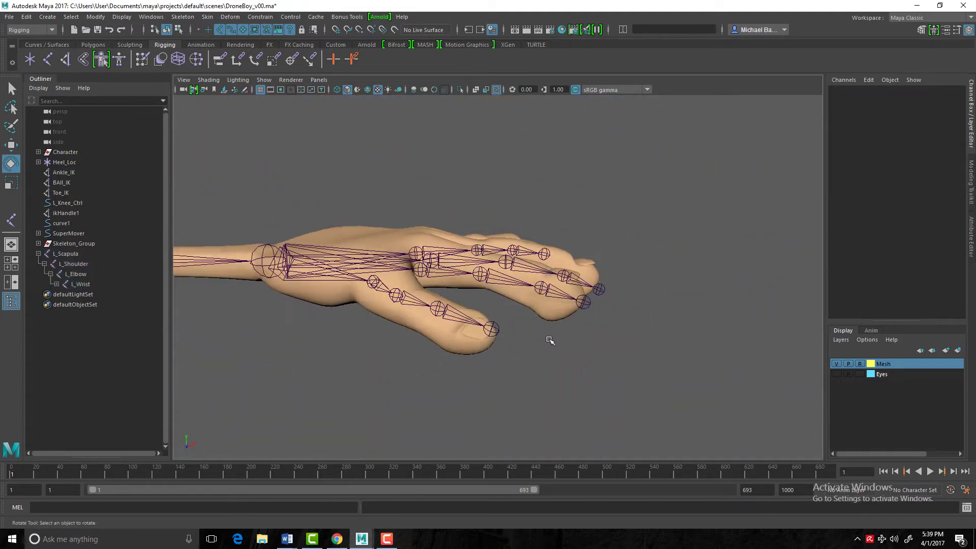
{"action": "scroll", "coordinate": [548, 331], "scroll_direction": "down", "scroll_amount": 3}
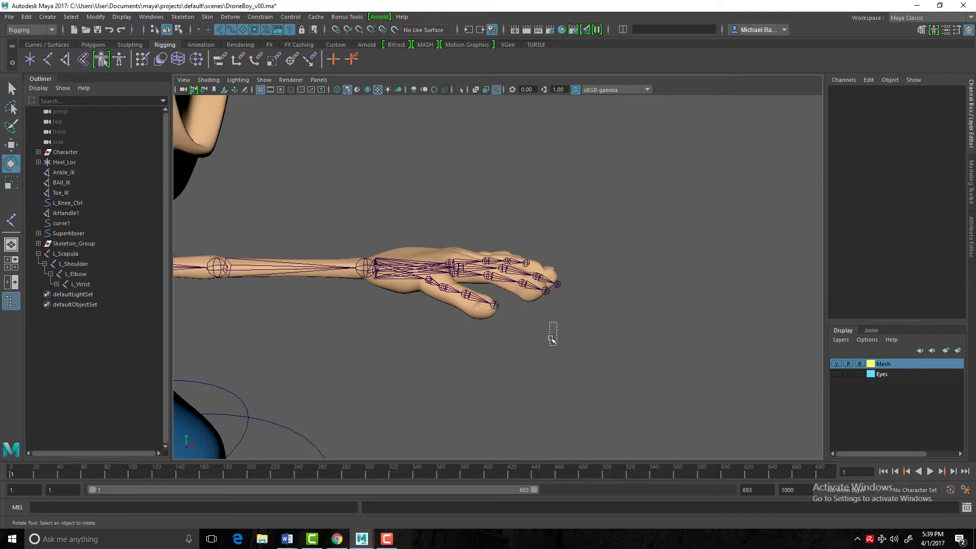
Parent the L_Scapula arm chain to the Spine6 joint.
{"action": "left_click_drag", "start_coordinate": [571, 320], "coordinate": [396, 225], "text": "alt"}
{"action": "left_click", "coordinate": [385, 186]}
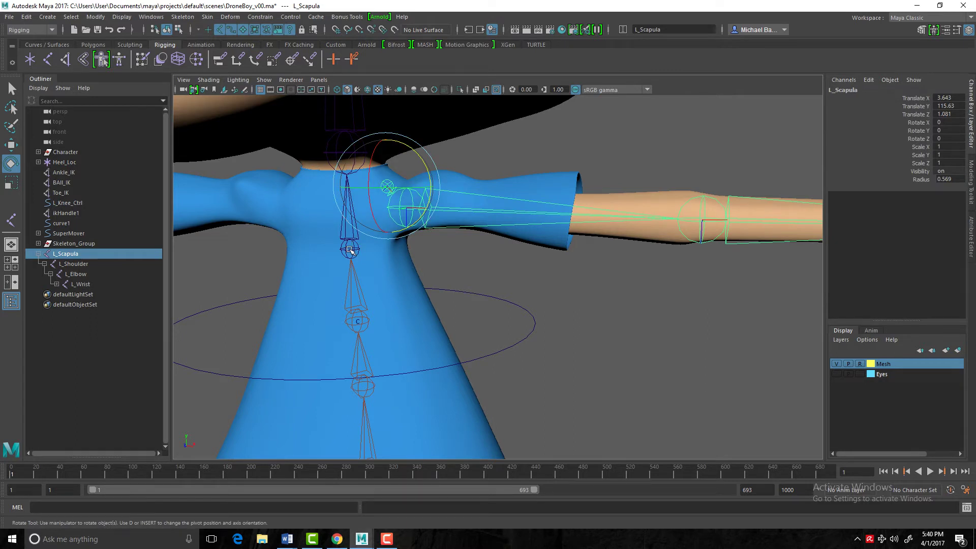
{"action": "left_click", "coordinate": [563, 284]}
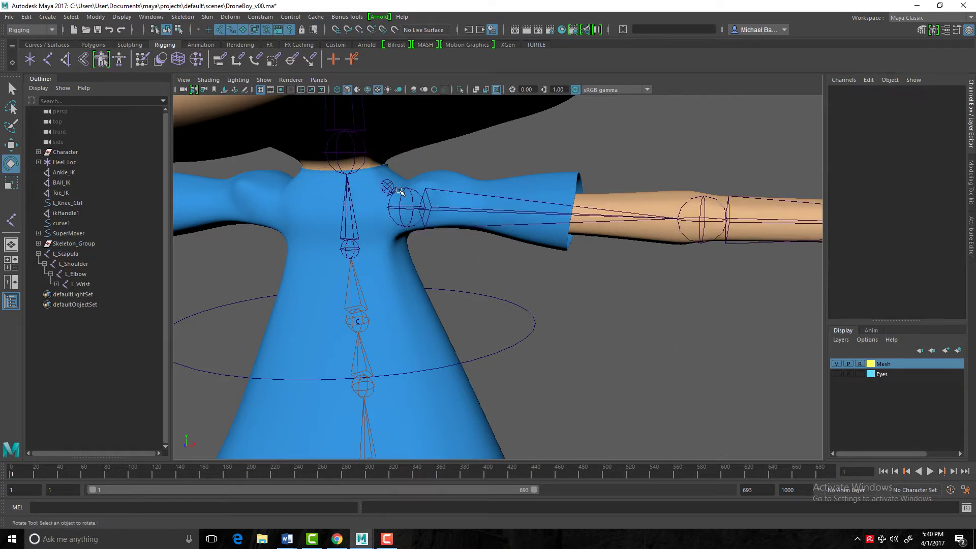
{"action": "left_click", "coordinate": [387, 187]}
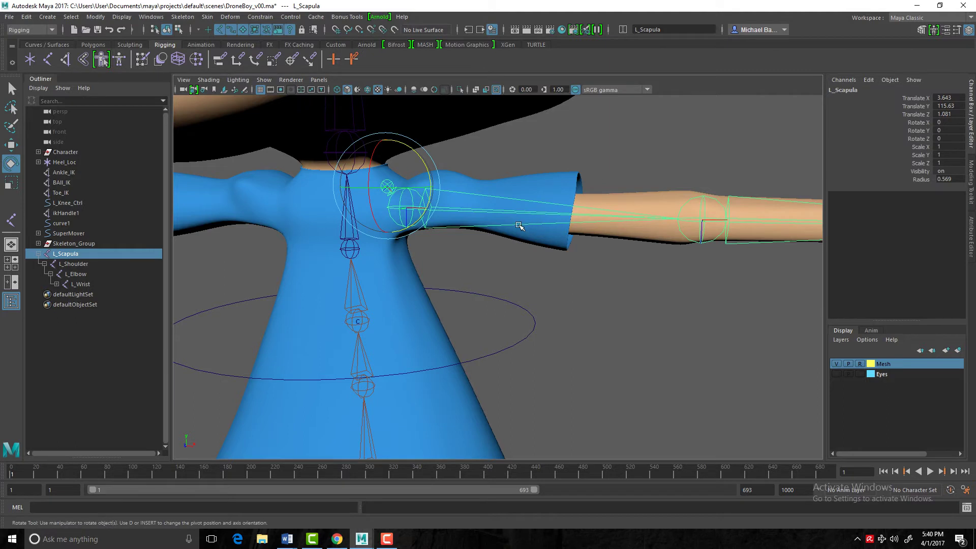
{"action": "left_click", "coordinate": [528, 256]}
{"action": "key", "text": "q"}
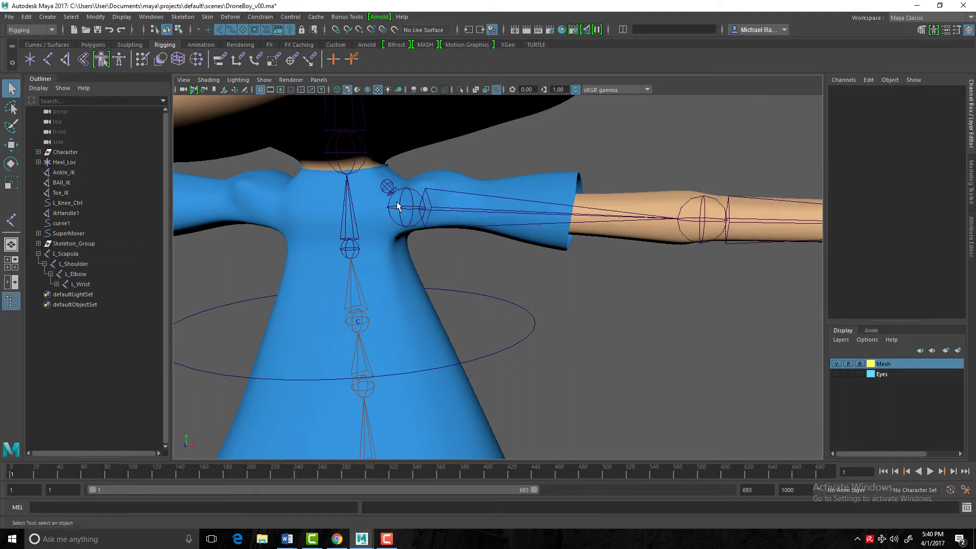
{"action": "left_click", "coordinate": [403, 210]}
{"action": "left_click", "coordinate": [386, 189]}
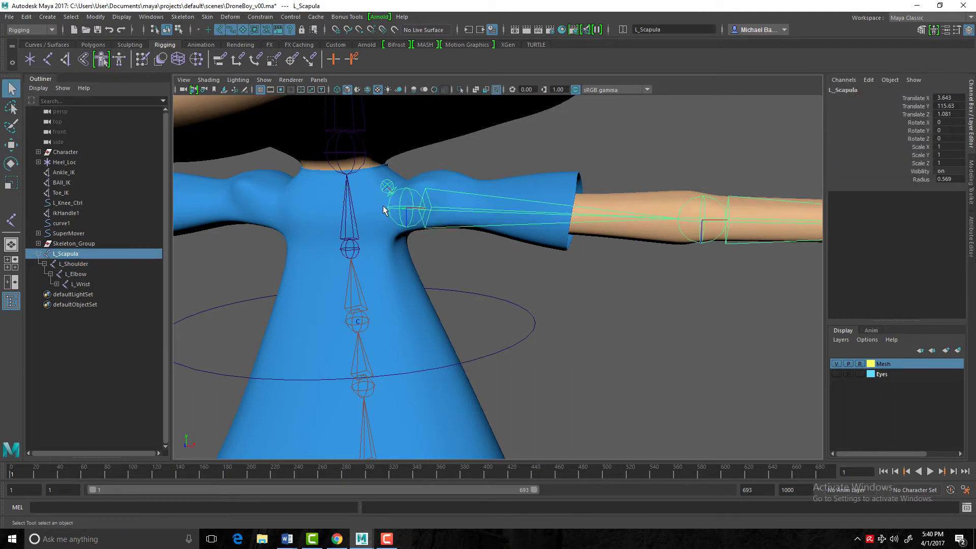
{"action": "mouse_move", "coordinate": [349, 231]}
{"action": "left_mouse_down", "text": "alt"}
{"action": "mouse_move", "coordinate": [366, 227]}
{"action": "mouse_move", "coordinate": [341, 229]}
{"action": "left_mouse_up", "text": "alt"}
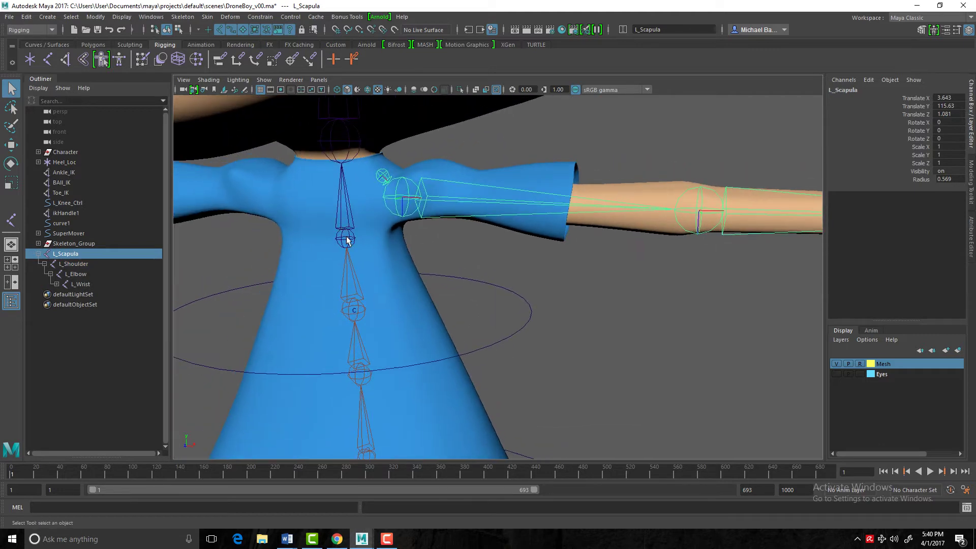
{"action": "left_click", "coordinate": [347, 239]}
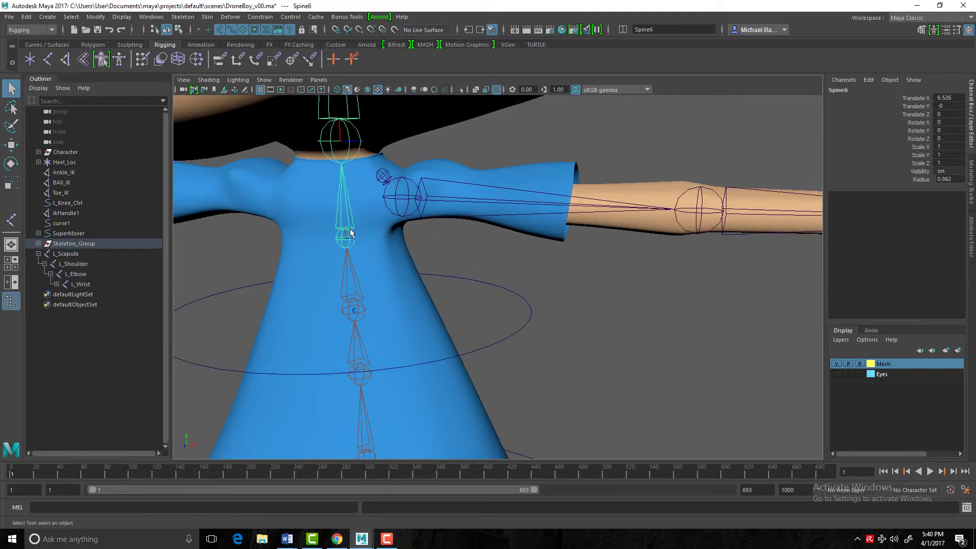
{"action": "left_click", "coordinate": [381, 177]}
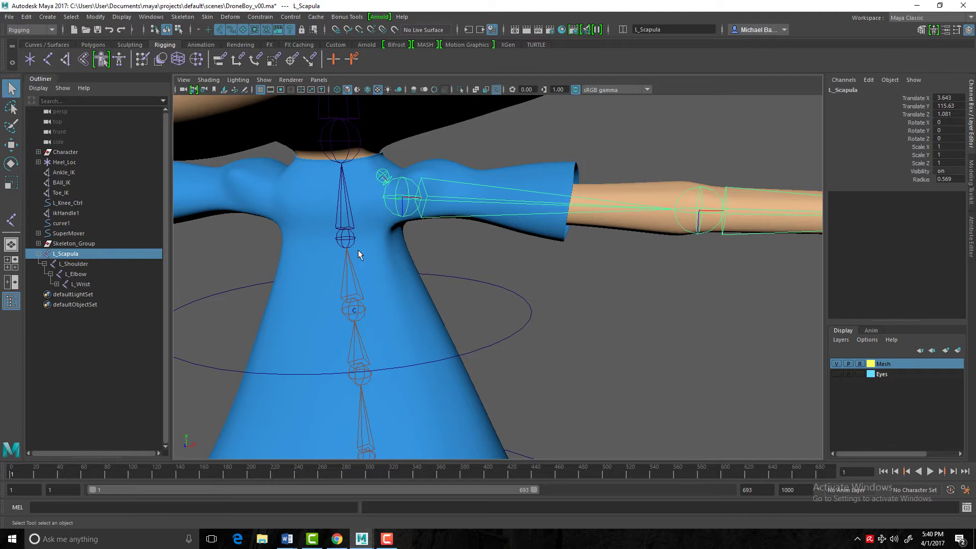
{"action": "left_click", "coordinate": [345, 241], "text": "shift"}
{"action": "key", "text": "p"}
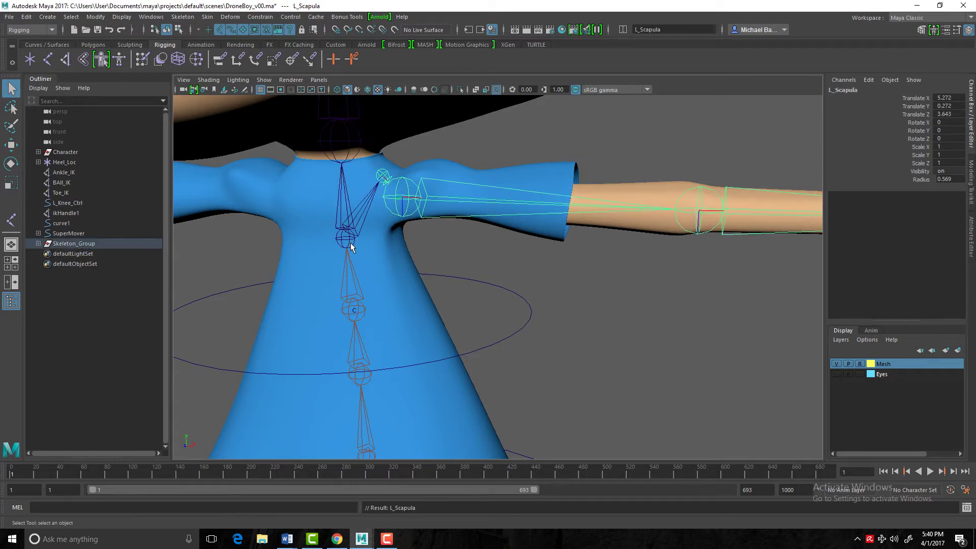
{"action": "scroll", "coordinate": [440, 288], "scroll_direction": "down", "scroll_amount": 6}
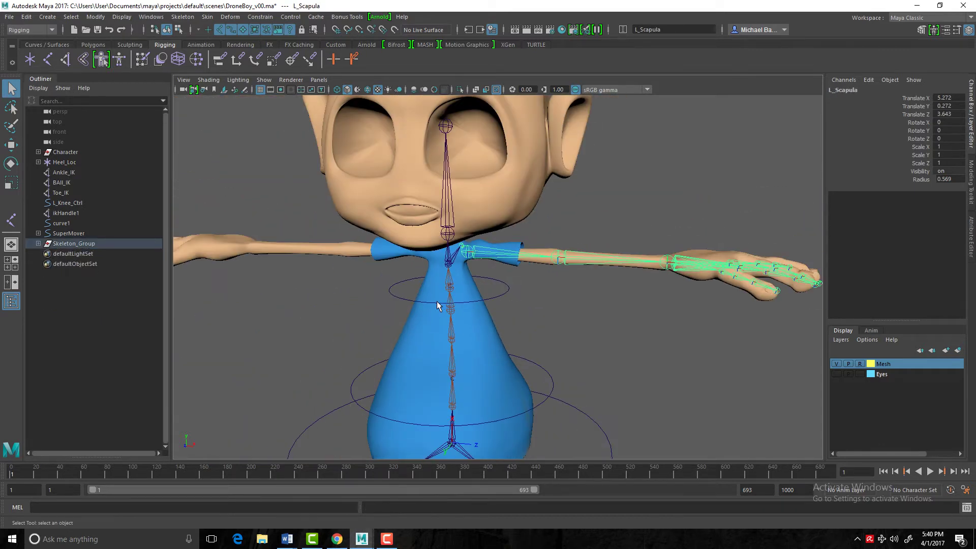
{"action": "scroll", "coordinate": [438, 301], "scroll_direction": "up", "scroll_amount": 4}
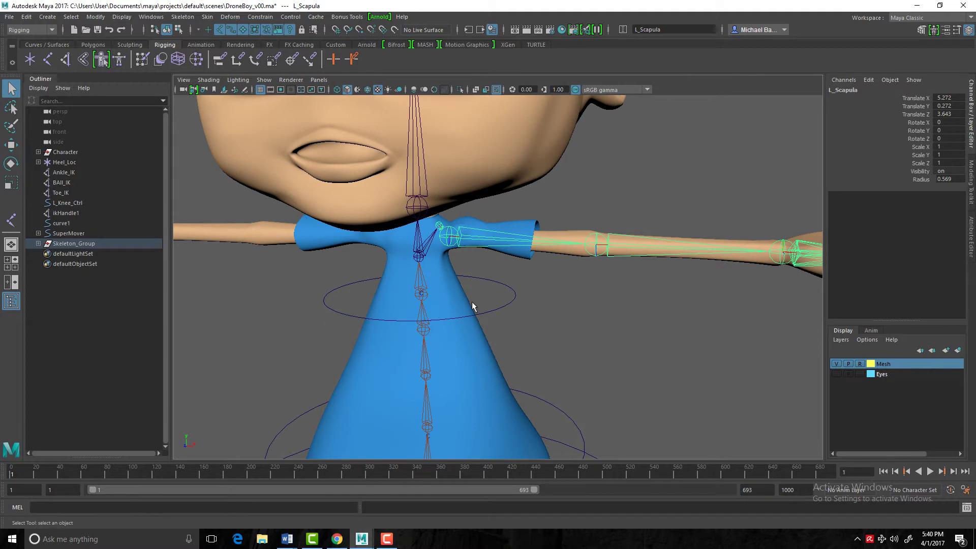
Create an IK handle with the Rotate-Plane Solver from the L_Shoulder joint to the L_Wrist joint.
{"action": "left_click_drag", "start_coordinate": [472, 301], "coordinate": [413, 294], "text": "alt"}
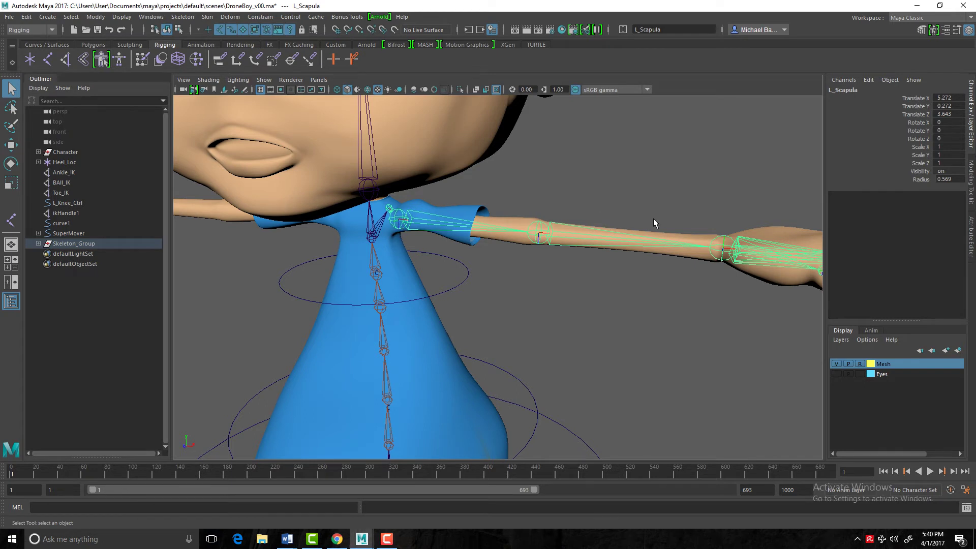
{"action": "left_click", "coordinate": [182, 17]}
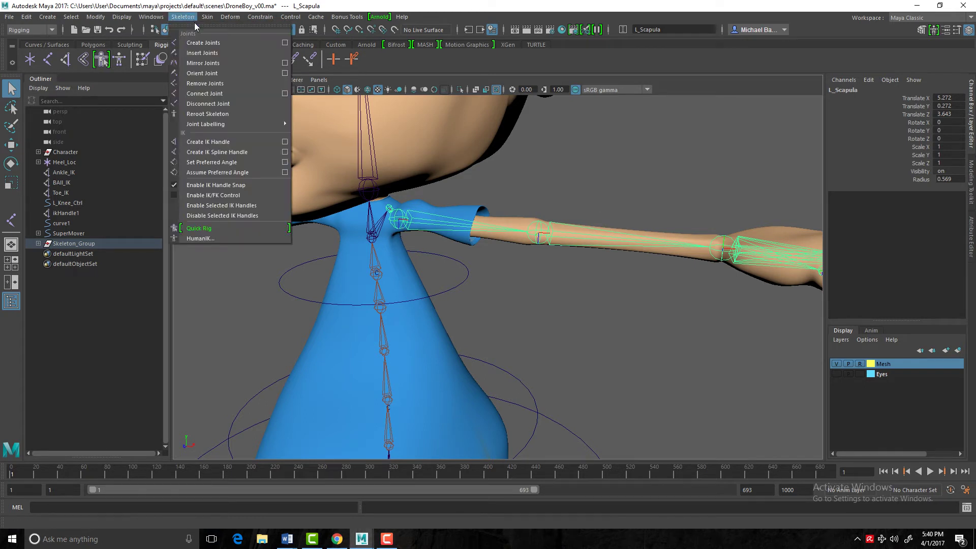
{"action": "left_click", "coordinate": [285, 142]}
{"action": "left_click_drag", "start_coordinate": [285, 162], "coordinate": [257, 118]}
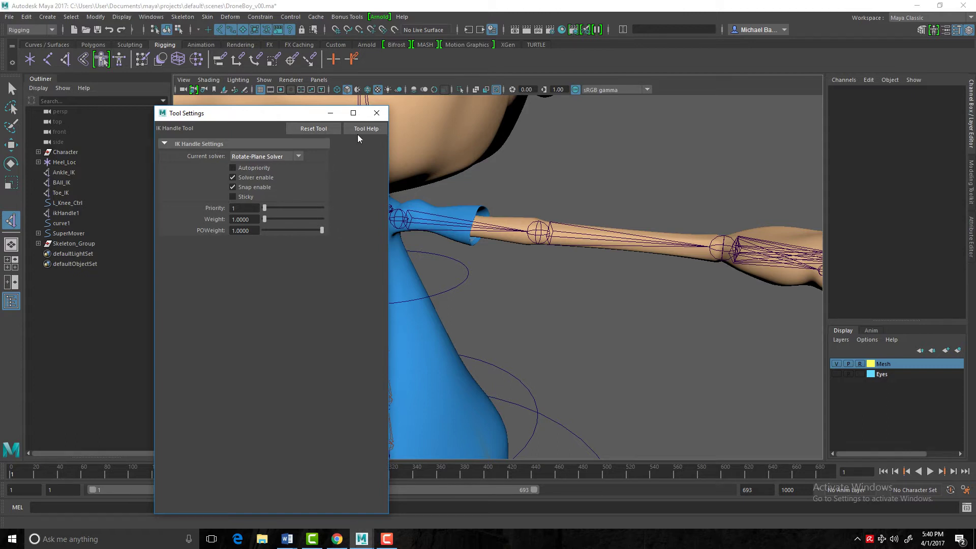
{"action": "left_click", "coordinate": [377, 112]}
{"action": "left_click", "coordinate": [398, 219]}
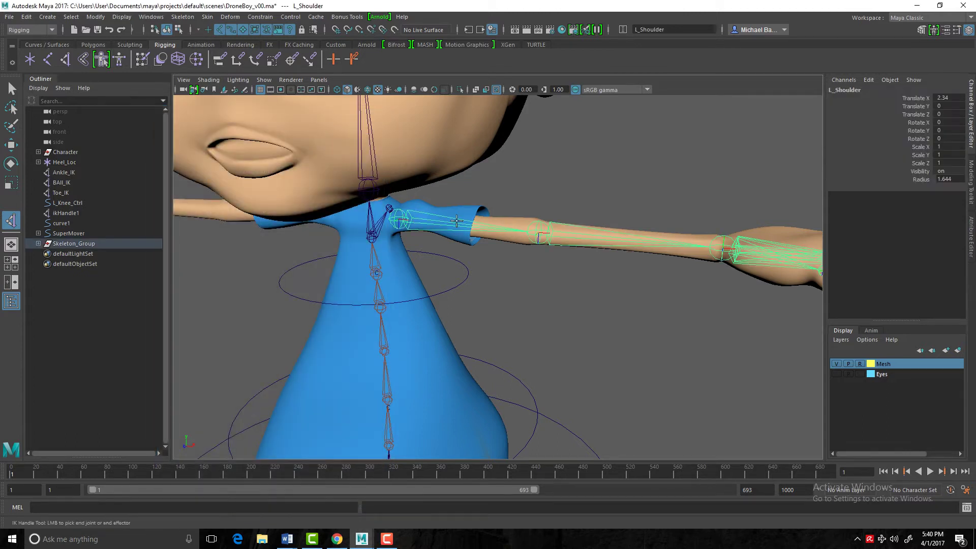
{"action": "left_click", "coordinate": [714, 247]}
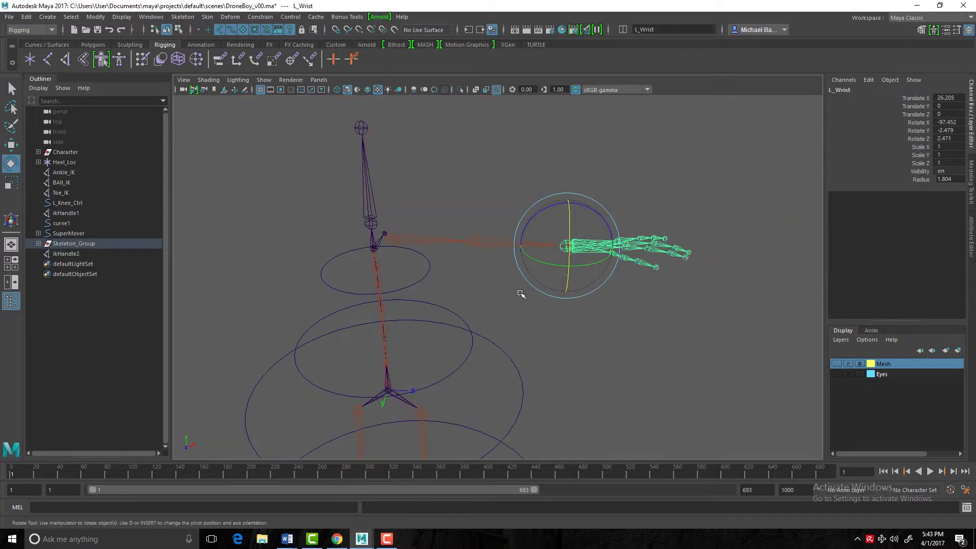
Try bending the arm by moving ikHandle2 freely toward the torso, and undo the move.
{"action": "left_click", "coordinate": [512, 296]}
{"action": "scroll", "coordinate": [547, 346], "scroll_direction": "up", "scroll_amount": 8}
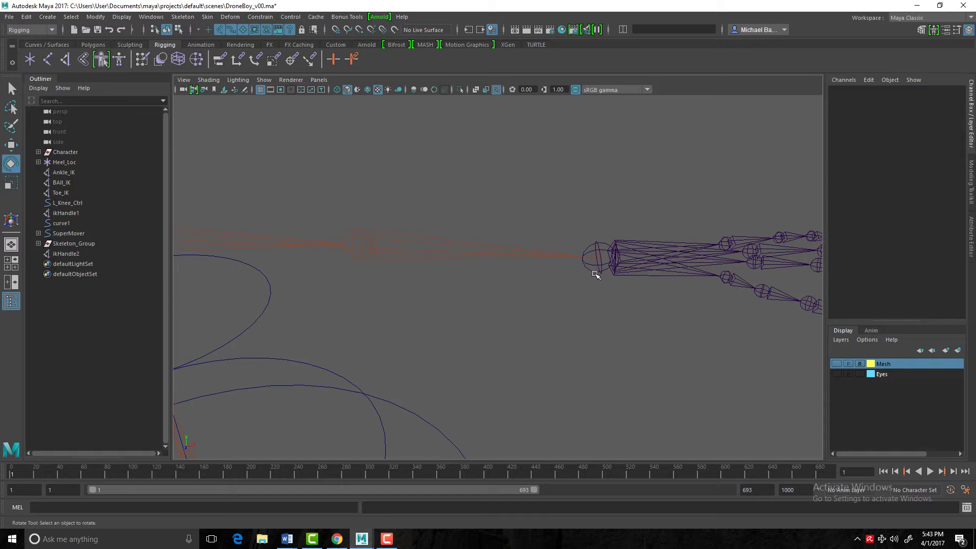
{"action": "left_click", "coordinate": [171, 30]}
{"action": "left_click", "coordinate": [605, 258]}
{"action": "left_click_drag", "start_coordinate": [600, 344], "coordinate": [593, 355], "text": "alt"}
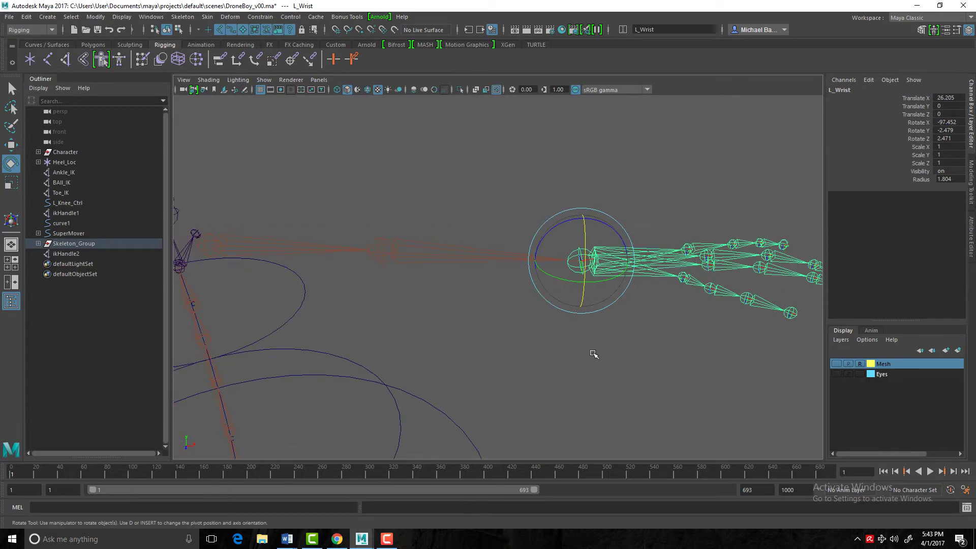
{"action": "key", "text": "w"}
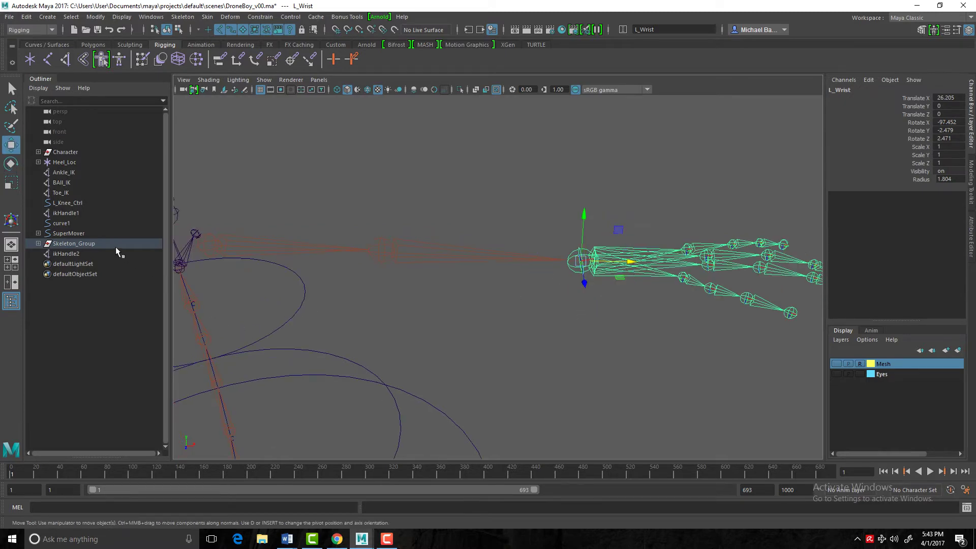
{"action": "left_click", "coordinate": [66, 254]}
{"action": "scroll", "coordinate": [436, 403], "scroll_direction": "down", "scroll_amount": 3}
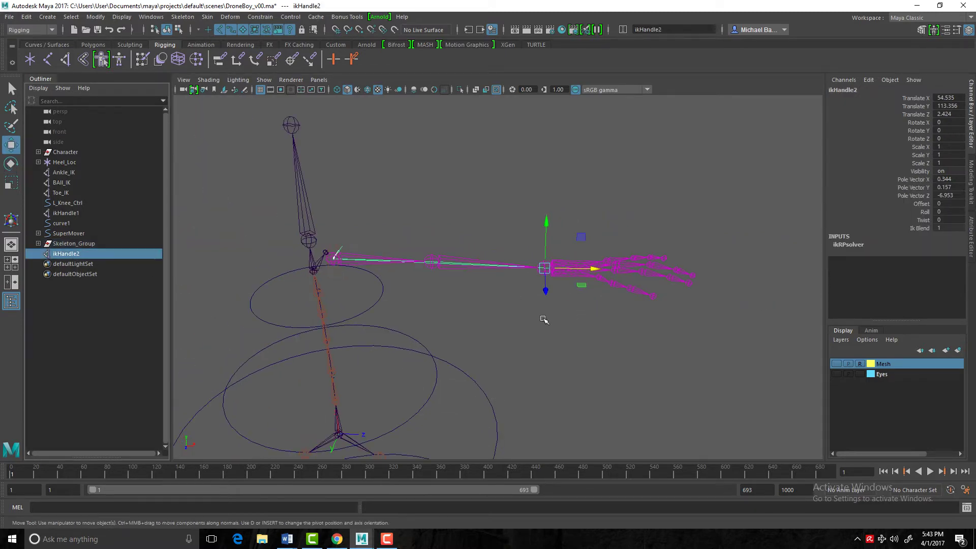
{"action": "left_click_drag", "start_coordinate": [544, 273], "coordinate": [370, 285]}
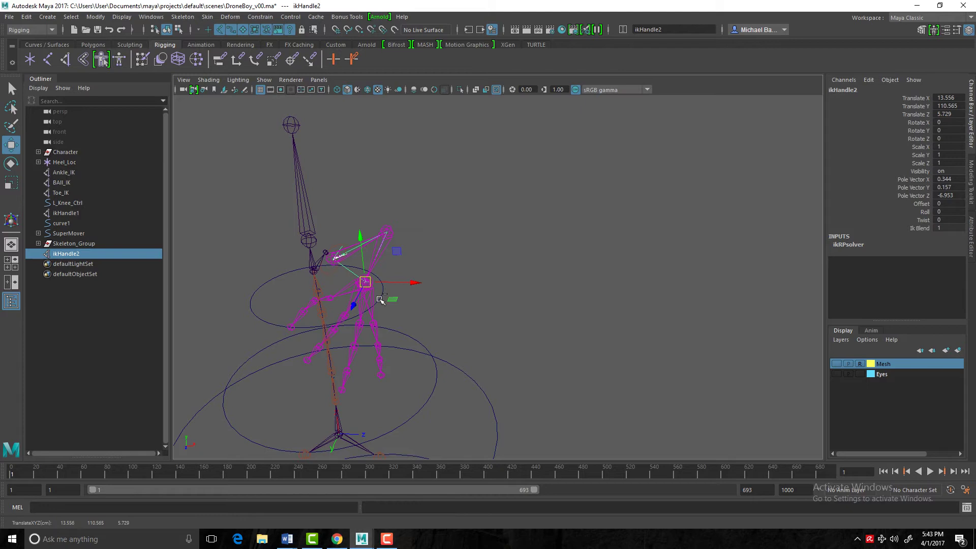
{"action": "key", "text": "ctrl+z"}
Test the elbow bend by moving ikHandle2 along X toward the shoulder, to about 34.26 Translate X, and undo the moves.
{"action": "left_click_drag", "start_coordinate": [405, 322], "coordinate": [544, 337], "text": "alt"}
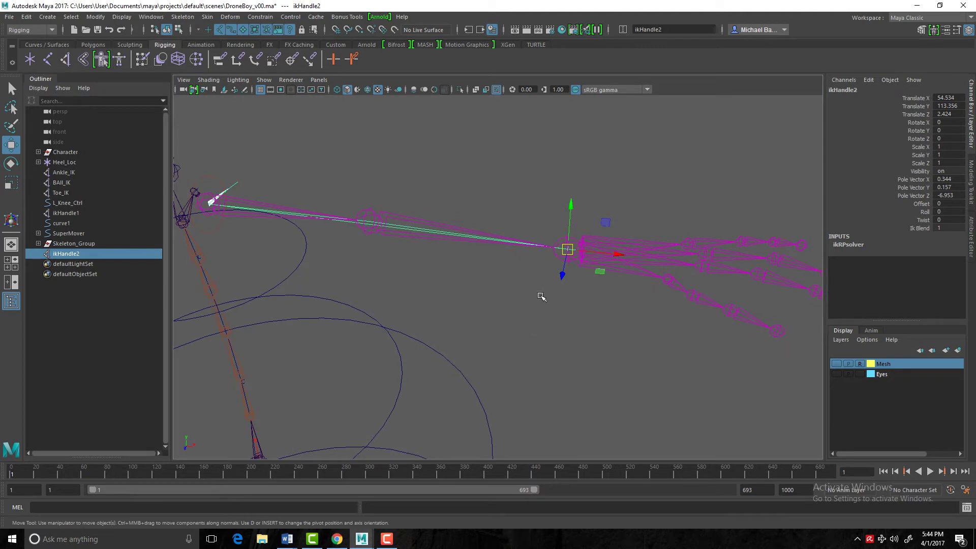
{"action": "left_click_drag", "start_coordinate": [614, 254], "coordinate": [325, 289]}
{"action": "middle_click_drag", "start_coordinate": [332, 302], "coordinate": [541, 338]}
{"action": "left_click_drag", "start_coordinate": [541, 338], "coordinate": [375, 295], "text": "alt"}
{"action": "key", "text": "f"}
{"action": "left_click_drag", "start_coordinate": [529, 264], "coordinate": [431, 303]}
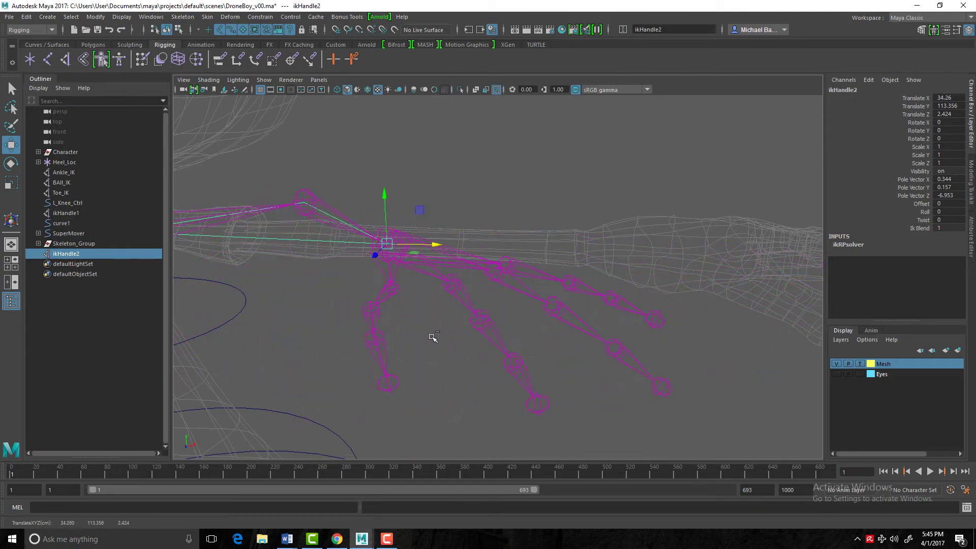
{"action": "key", "text": "ctrl+z"}
Examine ikHandle2's pole vector at the shoulder and the arm joints from several sides, and look through the available transformation tools.
{"action": "right_click_drag", "start_coordinate": [624, 350], "coordinate": [429, 342], "text": "alt"}
{"action": "left_click_drag", "start_coordinate": [429, 342], "coordinate": [405, 316], "text": "alt"}
{"action": "right_click_drag", "start_coordinate": [405, 315], "coordinate": [656, 386], "text": "alt"}
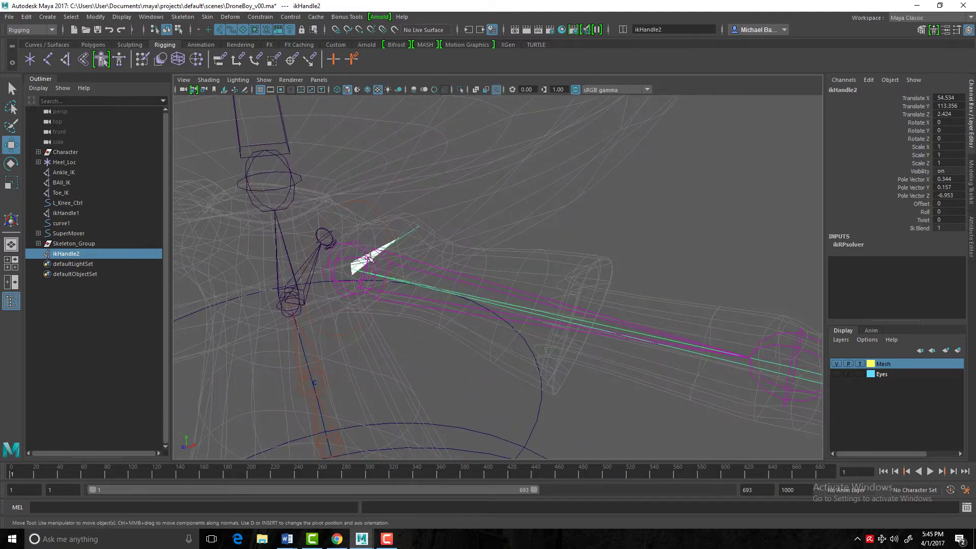
{"action": "left_click_drag", "start_coordinate": [656, 387], "coordinate": [513, 291], "text": "alt"}
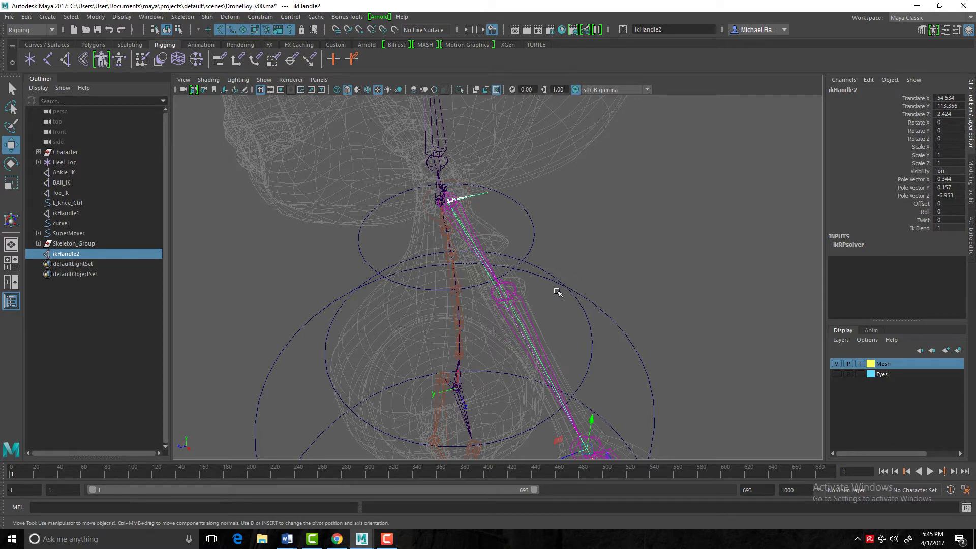
{"action": "right_click_drag", "start_coordinate": [679, 287], "coordinate": [636, 291], "text": "alt"}
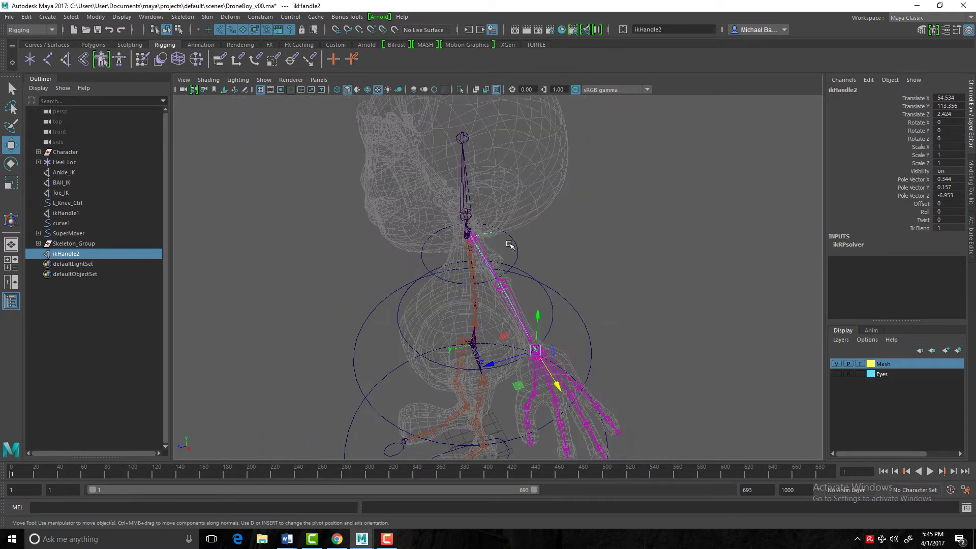
{"action": "left_click_drag", "start_coordinate": [548, 262], "coordinate": [247, 122], "text": "alt"}
{"action": "left_click", "coordinate": [96, 17]}
{"action": "mouse_move", "coordinate": [141, 43]}
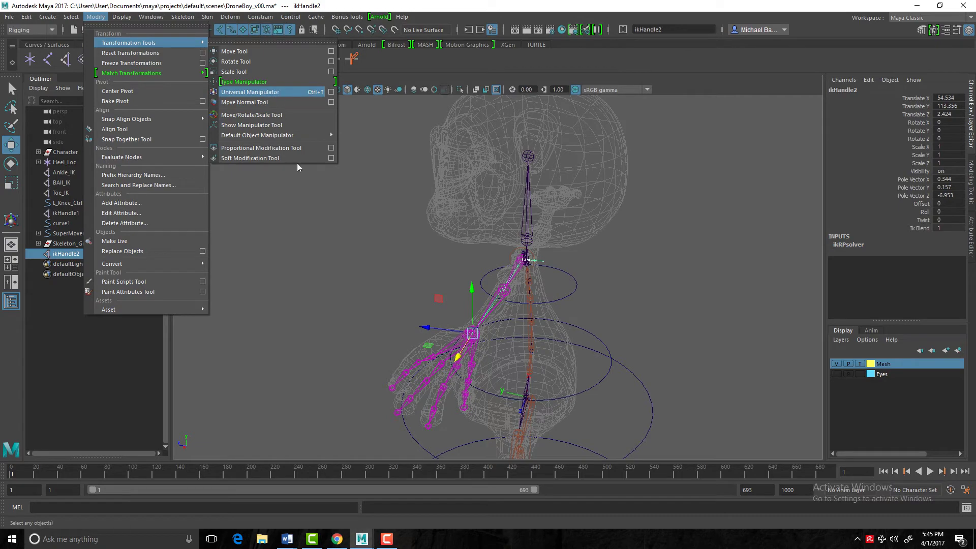
{"action": "left_click", "coordinate": [320, 264]}
{"action": "left_click_drag", "start_coordinate": [320, 264], "coordinate": [534, 307], "text": "alt"}
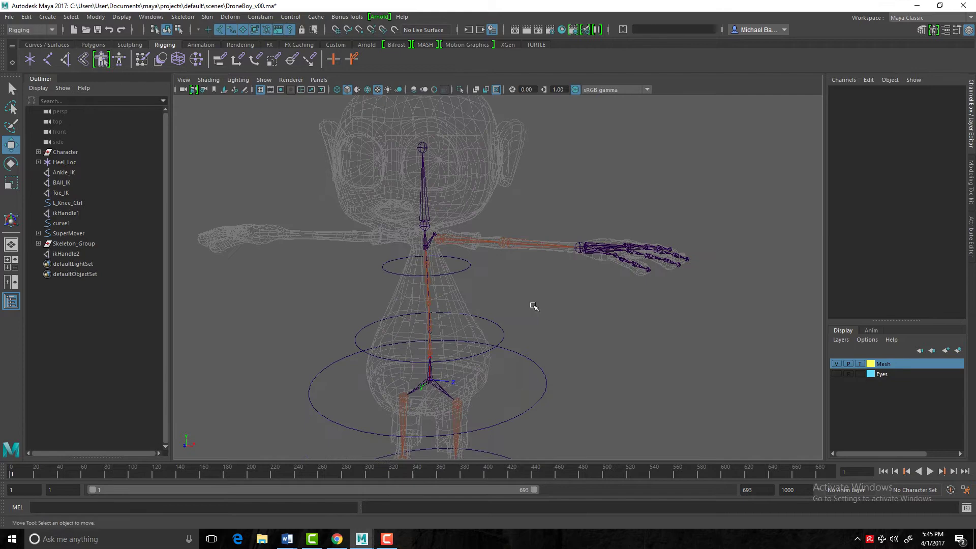
{"action": "right_click_drag", "start_coordinate": [534, 306], "coordinate": [632, 342], "text": "alt"}
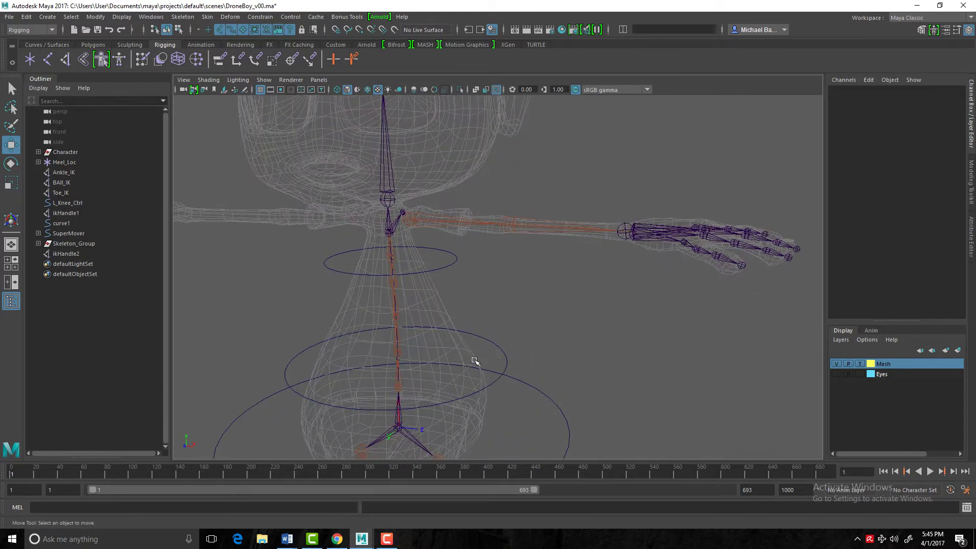
Create a NURBS circle and raise it to chest height, to about 98.92 Translate Y.
{"action": "scroll", "coordinate": [595, 268], "scroll_direction": "down", "scroll_amount": 3}
{"action": "scroll", "coordinate": [599, 270], "scroll_direction": "up", "scroll_amount": 3}
{"action": "left_click", "coordinate": [48, 17]}
{"action": "mouse_move", "coordinate": [57, 43]}
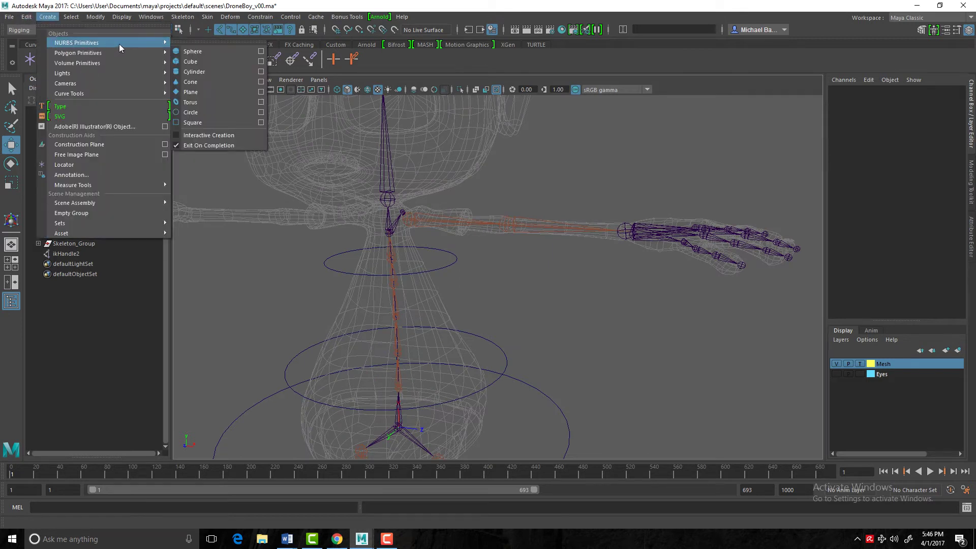
{"action": "left_click", "coordinate": [215, 113]}
{"action": "scroll", "coordinate": [569, 333], "scroll_direction": "down", "scroll_amount": 3}
{"action": "left_click_drag", "start_coordinate": [458, 388], "coordinate": [472, 236]}
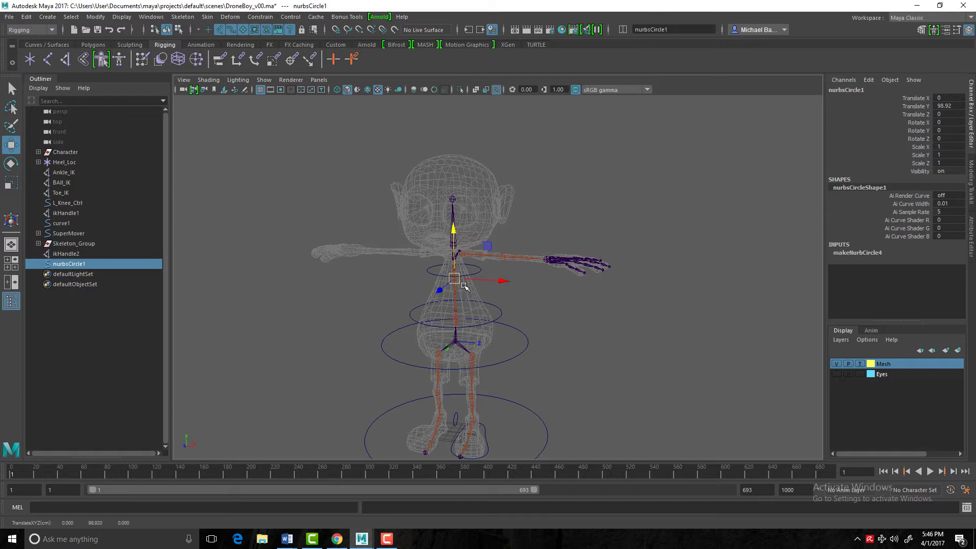
Scale the circle uniformly to about 11.03 and place it centred on the L_Wrist joint.
{"action": "key", "text": "r"}
{"action": "left_click_drag", "start_coordinate": [454, 278], "coordinate": [545, 277]}
{"action": "key", "text": "w"}
{"action": "key", "text": "f"}
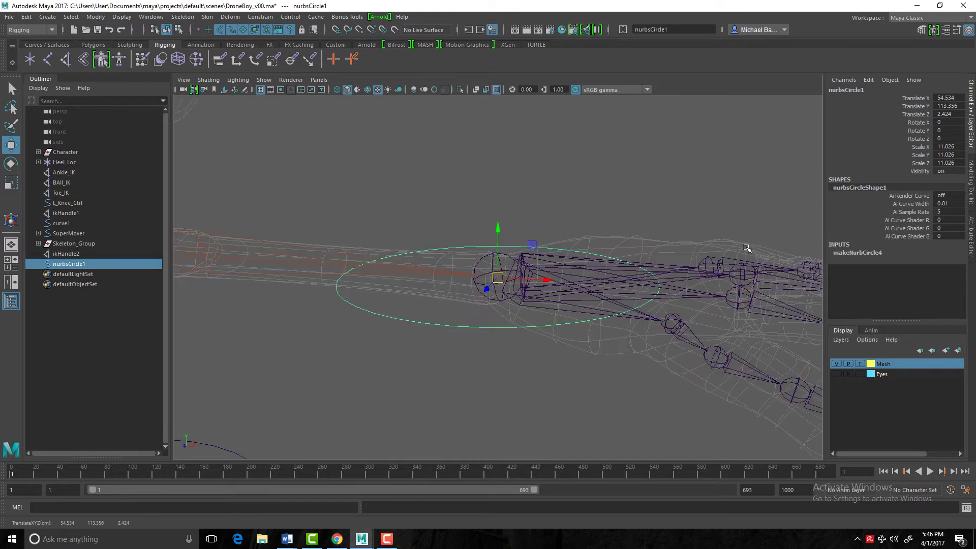
Rotate the circle to 90 degrees in X and 90 degrees in Y so it stands around the wrist.
{"action": "key", "text": "e"}
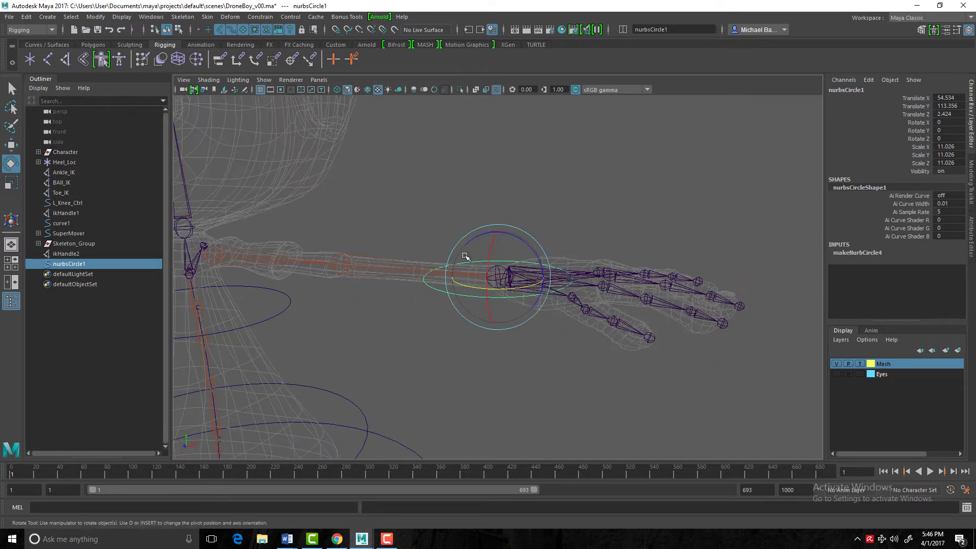
{"action": "left_click_drag", "start_coordinate": [492, 246], "coordinate": [483, 313]}
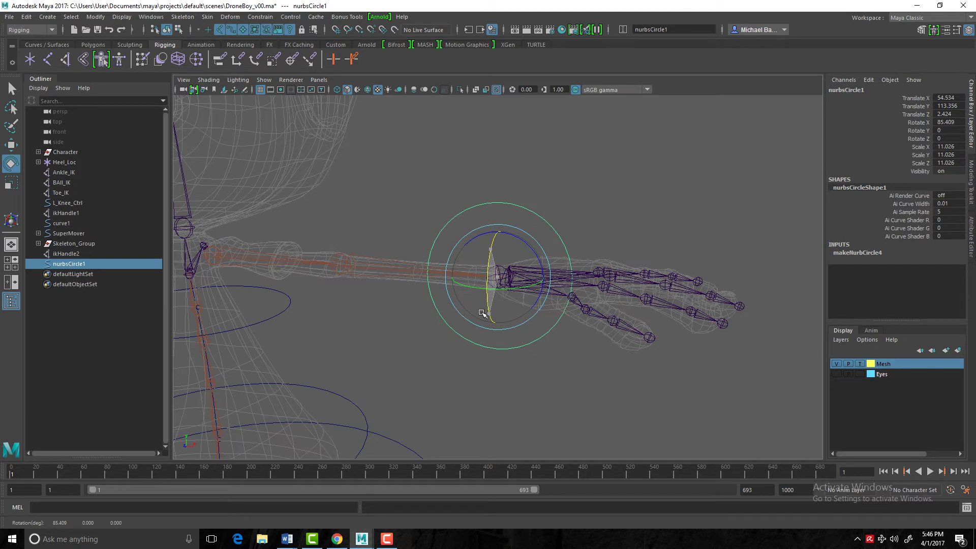
{"action": "key", "text": "ctrl+z"}
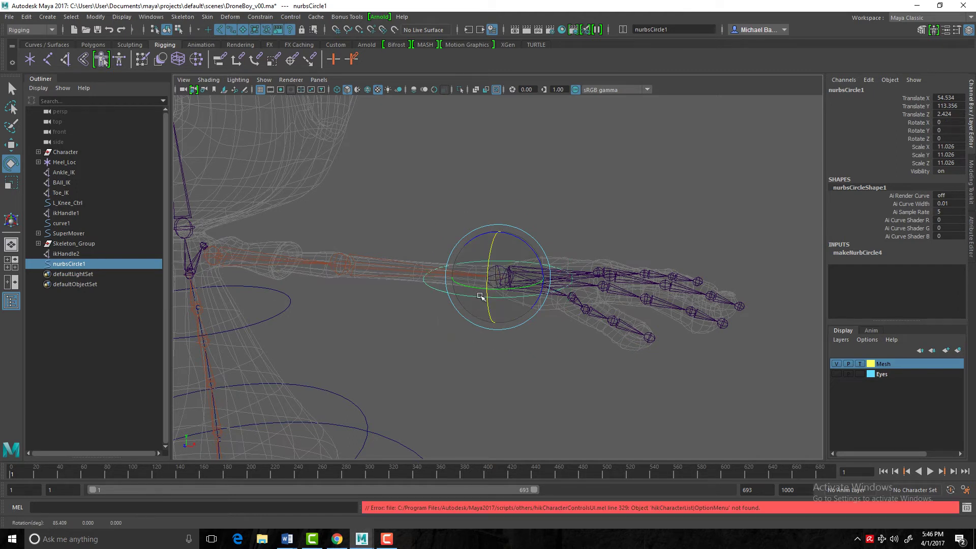
{"action": "left_click_drag", "start_coordinate": [494, 247], "coordinate": [559, 301]}
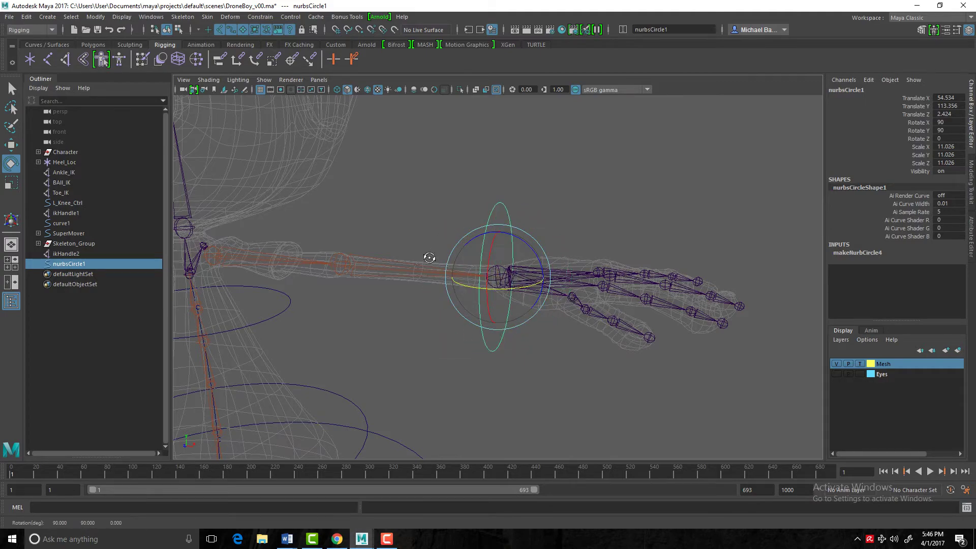
Scale the wrist circle down uniformly to about 7.22 so it fits more closely around the wrist.
{"action": "mouse_move", "coordinate": [429, 257]}
{"action": "left_mouse_down", "text": "alt"}
{"action": "mouse_move", "coordinate": [334, 273]}
{"action": "mouse_move", "coordinate": [430, 273]}
{"action": "mouse_move", "coordinate": [420, 270]}
{"action": "left_mouse_up", "text": "alt"}
{"action": "key", "text": "r"}
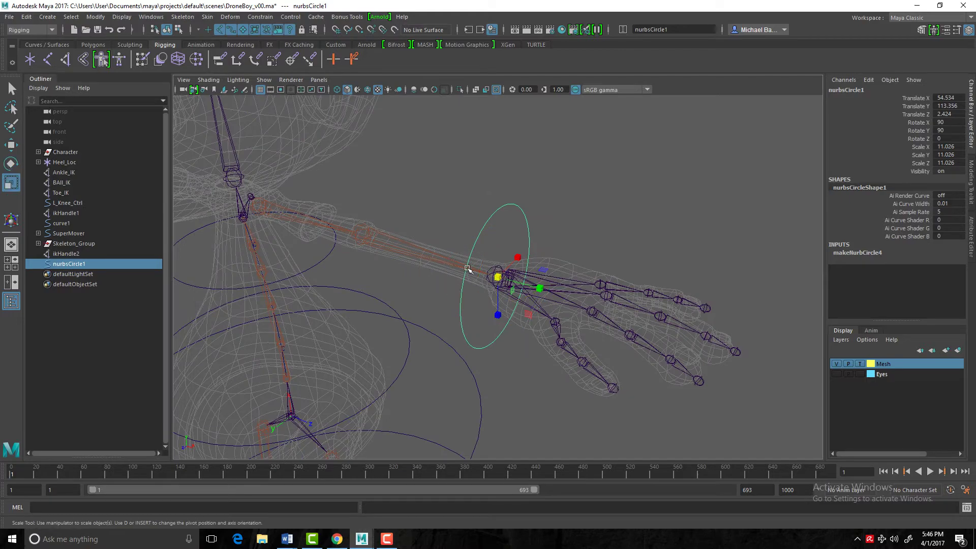
{"action": "left_click_drag", "start_coordinate": [500, 278], "coordinate": [460, 287]}
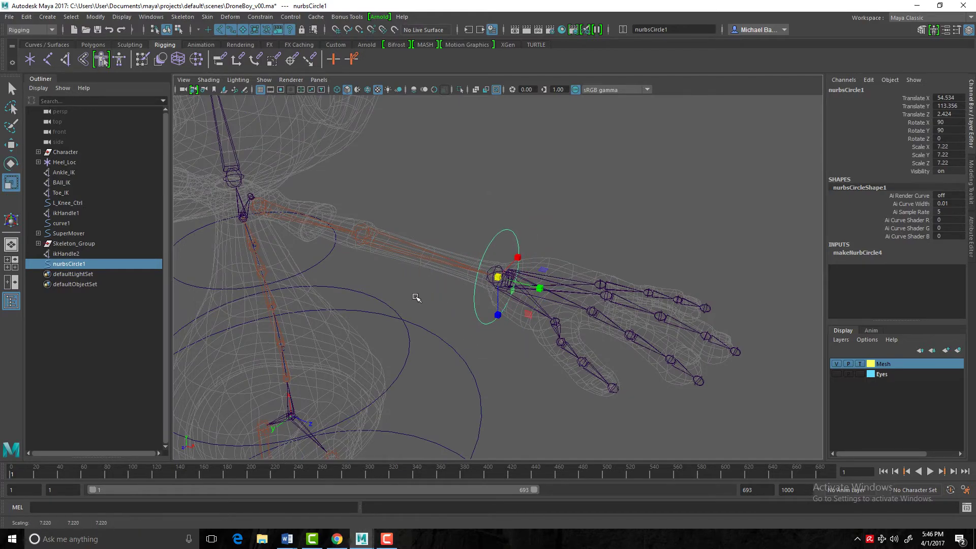
{"action": "left_click_drag", "start_coordinate": [416, 297], "coordinate": [456, 310], "text": "alt"}
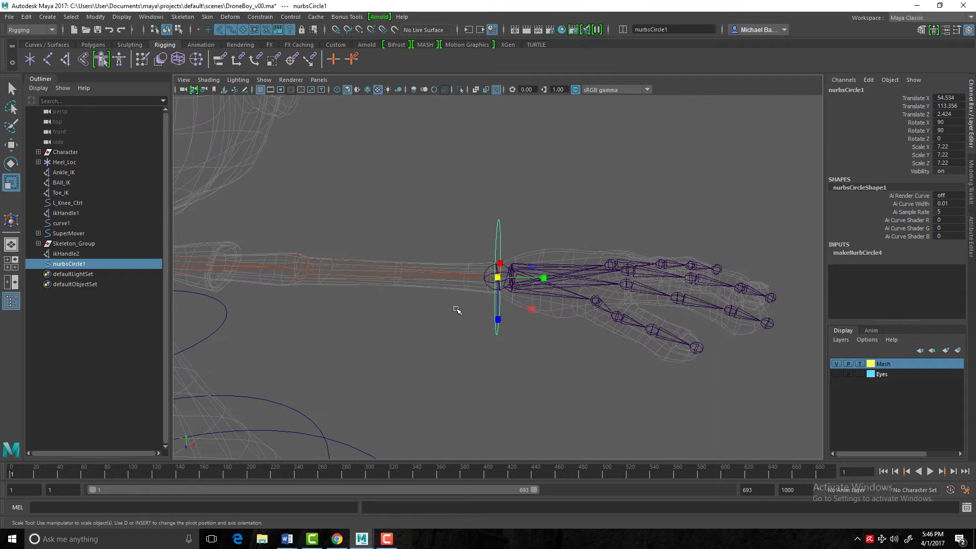
Freeze the wrist circle's transformations and rename it L_Wrist_Control.
{"action": "left_click", "coordinate": [95, 17]}
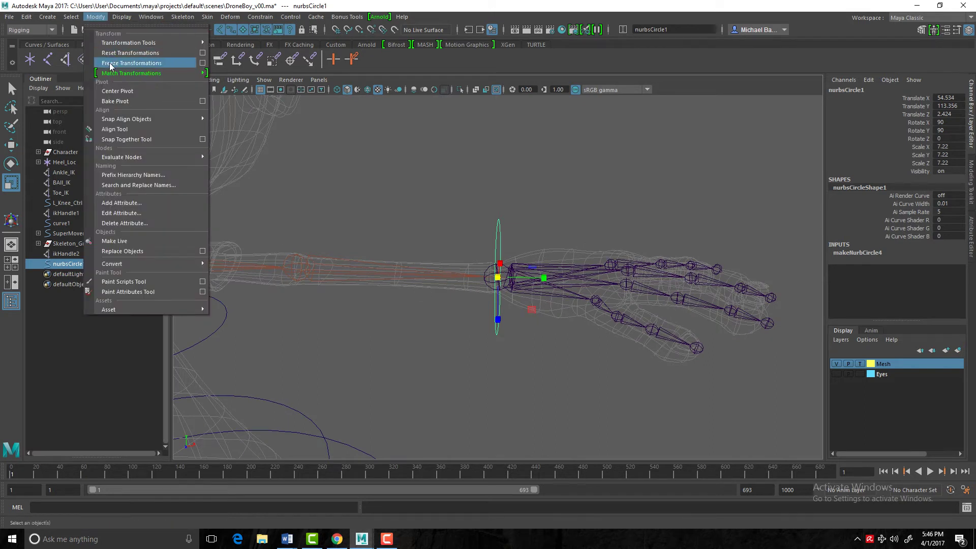
{"action": "left_click", "coordinate": [111, 65]}
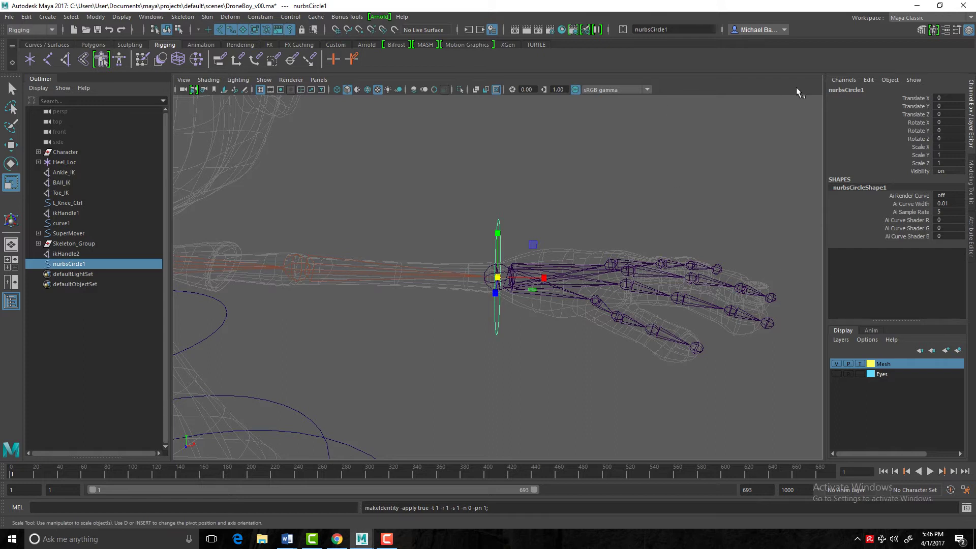
{"action": "left_click", "coordinate": [869, 91]}
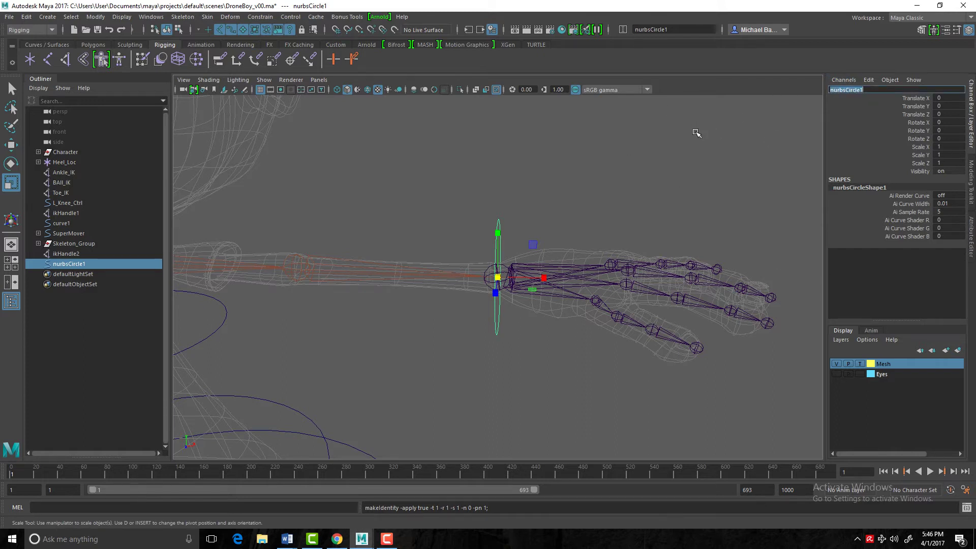
{"action": "type", "text": "L_Wrist_Control"}
{"action": "key", "text": "Return"}
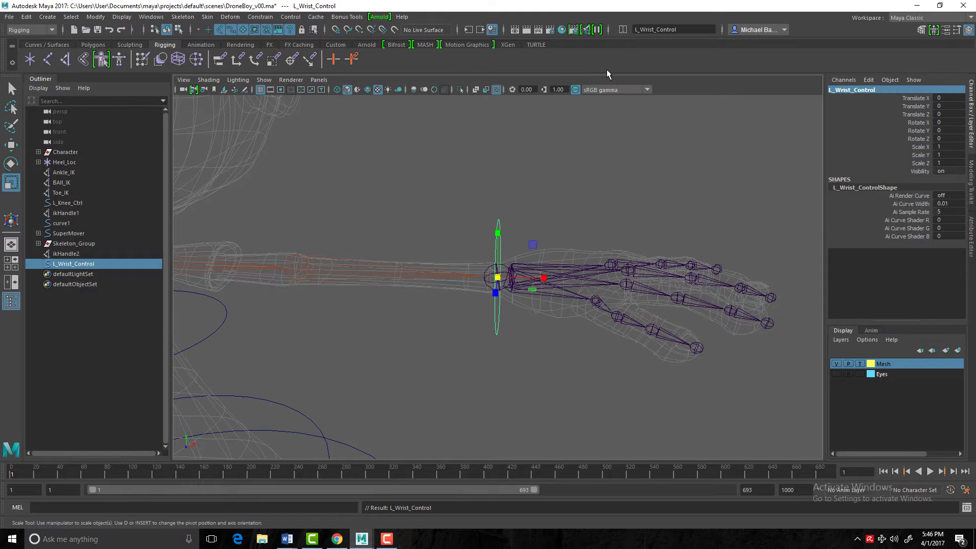
Examine how L_Wrist_Control sits around the wrist joint from several distances and angles.
{"action": "scroll", "coordinate": [452, 353], "scroll_direction": "down", "scroll_amount": 2}
{"action": "mouse_move", "coordinate": [468, 338]}
{"action": "left_mouse_down", "text": "alt"}
{"action": "mouse_move", "coordinate": [420, 331]}
{"action": "mouse_move", "coordinate": [471, 331]}
{"action": "left_mouse_up", "text": "alt"}
{"action": "left_click", "coordinate": [470, 331]}
{"action": "left_click_drag", "start_coordinate": [435, 298], "coordinate": [452, 293], "text": "alt"}
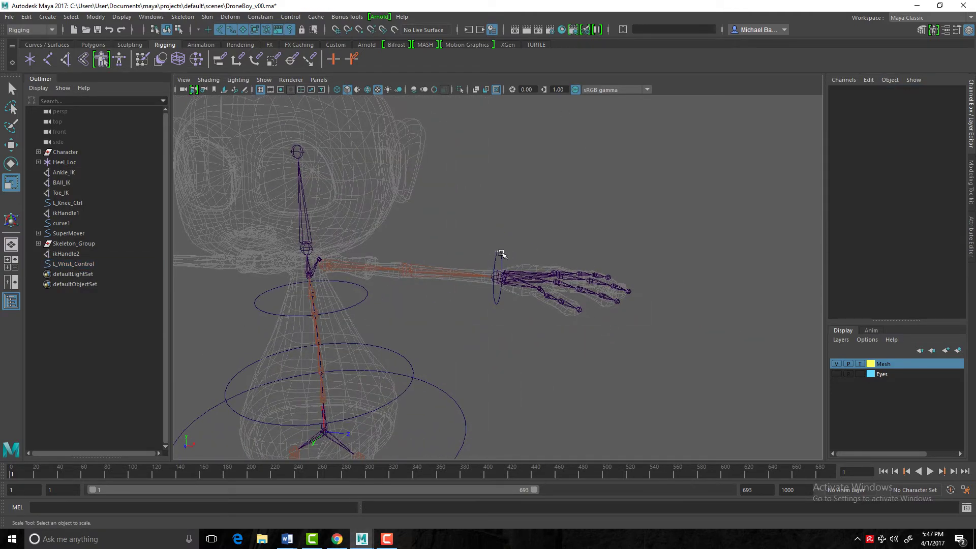
{"action": "left_click", "coordinate": [499, 257]}
{"action": "key", "text": "f"}
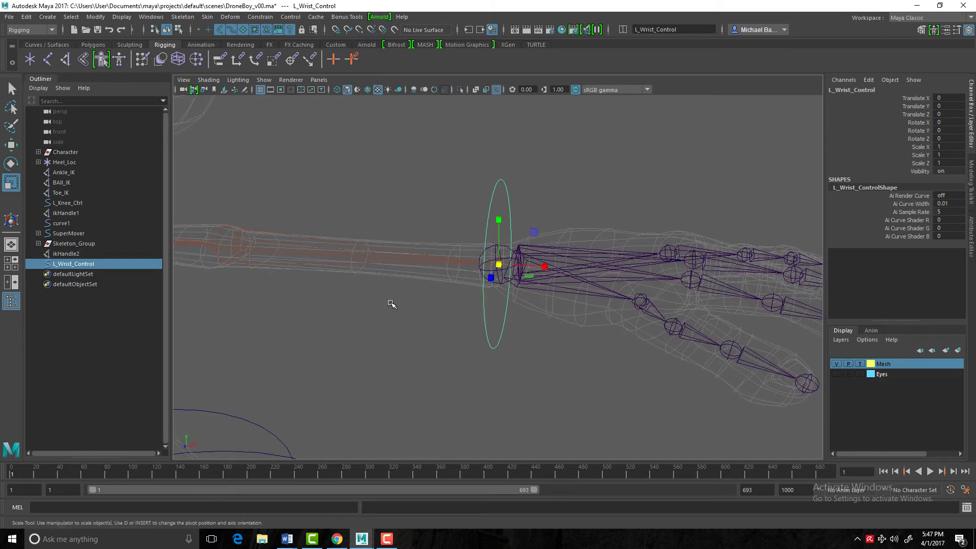
{"action": "scroll", "coordinate": [392, 303], "scroll_direction": "down", "scroll_amount": 5}
{"action": "left_click", "coordinate": [401, 334]}
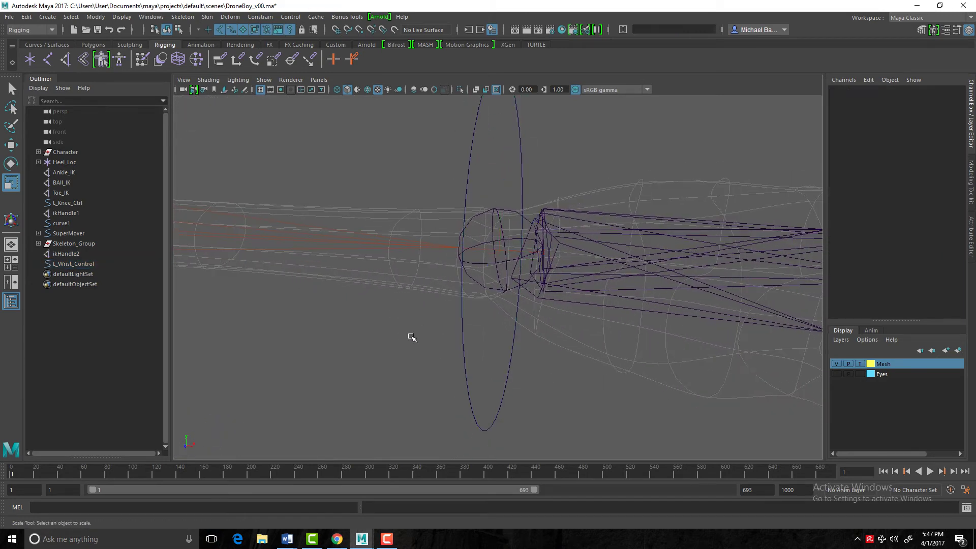
{"action": "key", "text": "q"}
{"action": "left_click", "coordinate": [472, 144]}
{"action": "left_click_drag", "start_coordinate": [483, 211], "coordinate": [500, 242], "text": "alt"}
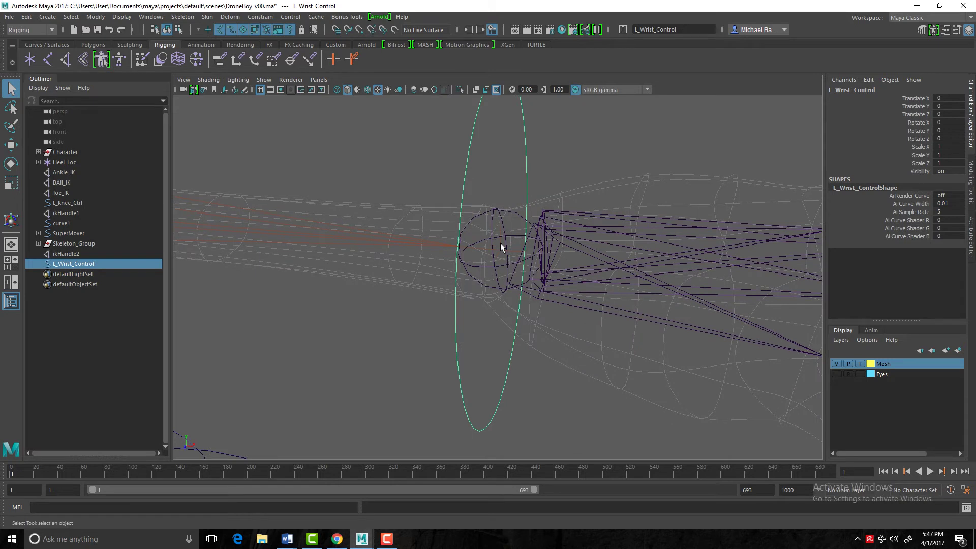
Rename the arm's ikHandle2 to L_WristIK.
{"action": "double_click", "coordinate": [68, 255]}
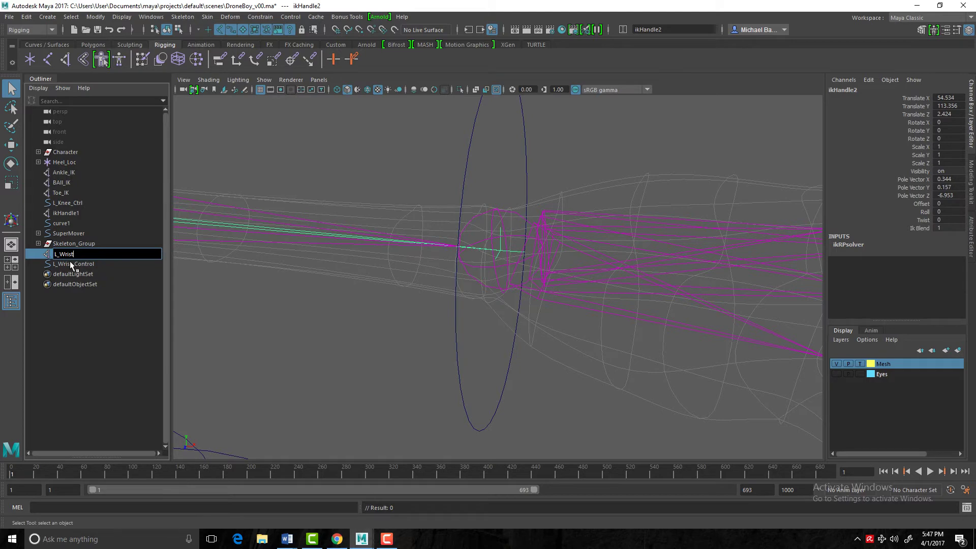
{"action": "type", "text": "IK"}
{"action": "key", "text": "Return"}
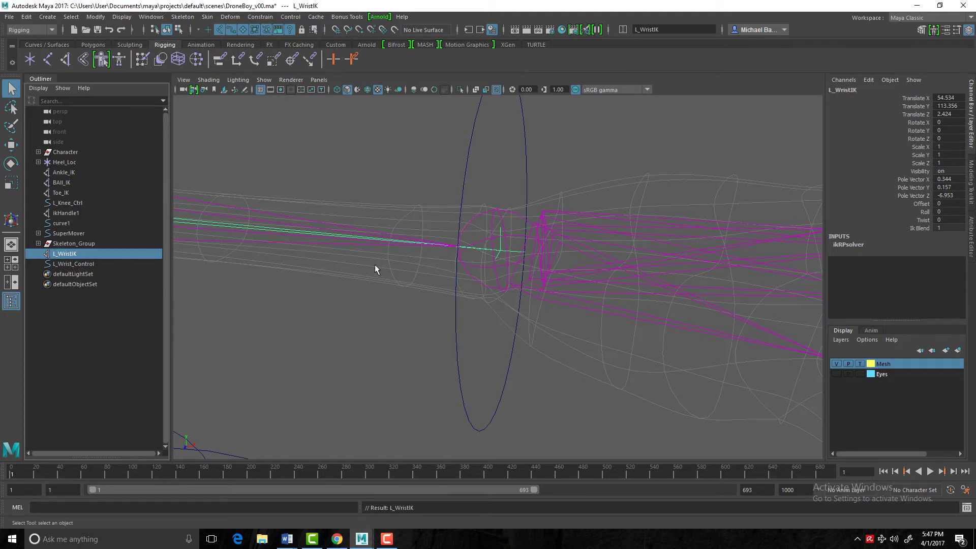
Parent L_WristIK under L_Wrist_Control.
{"action": "scroll", "coordinate": [429, 270], "scroll_direction": "down", "scroll_amount": 3}
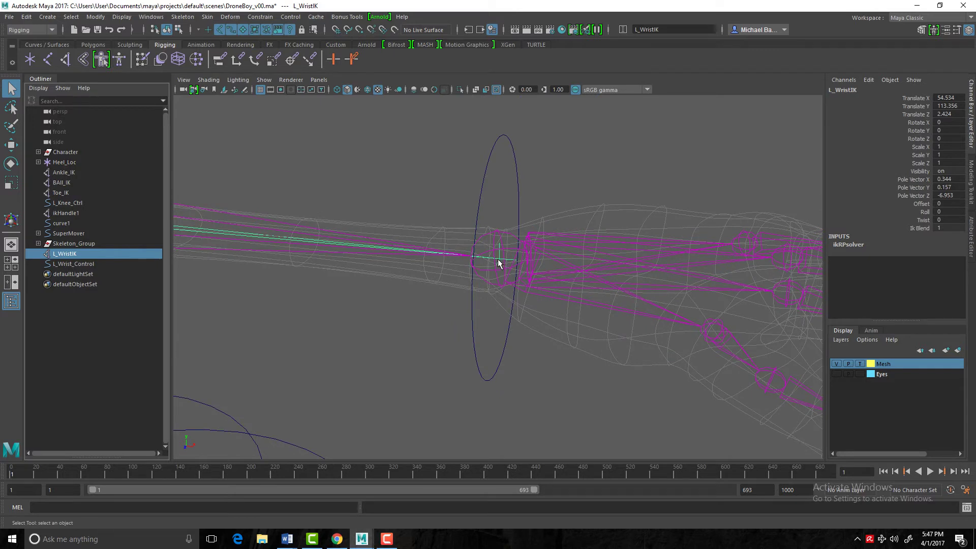
{"action": "left_click_drag", "start_coordinate": [521, 163], "coordinate": [508, 160], "text": "shift"}
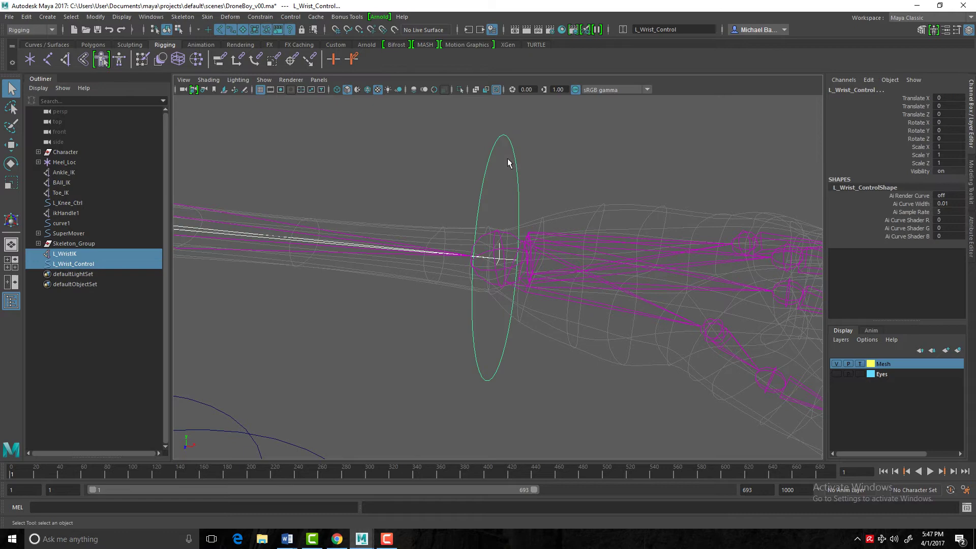
{"action": "key", "text": "p"}
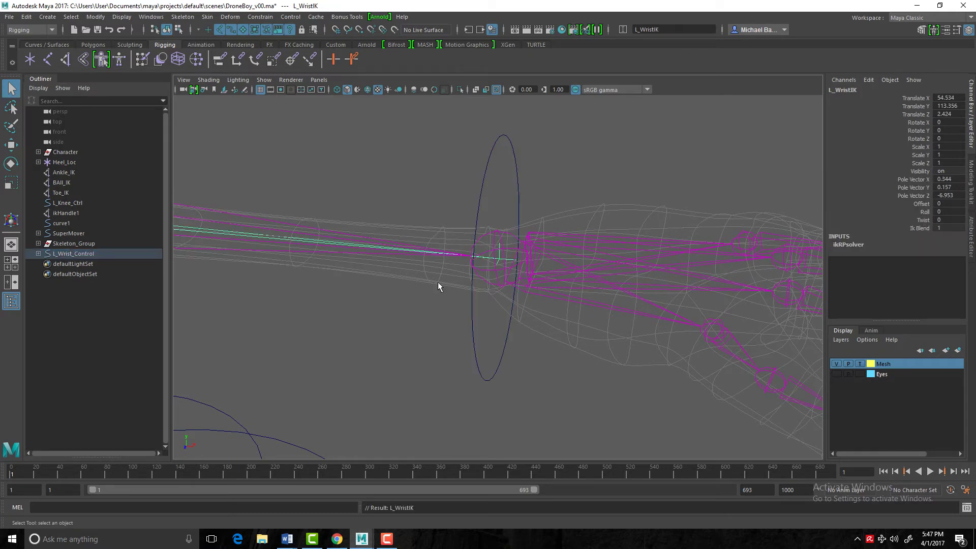
Test the arm bend by moving L_Wrist_Control freely toward the shoulder, to about -13.74 Translate X, and undo the move.
{"action": "scroll", "coordinate": [357, 347], "scroll_direction": "down", "scroll_amount": 5}
{"action": "left_click_drag", "start_coordinate": [509, 329], "coordinate": [485, 336]}
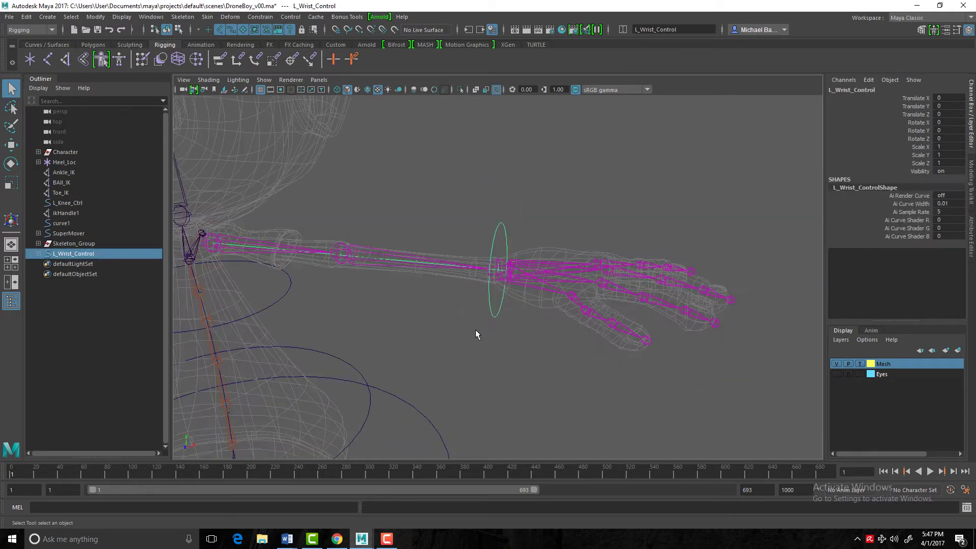
{"action": "key", "text": "w"}
{"action": "left_click_drag", "start_coordinate": [498, 270], "coordinate": [397, 243]}
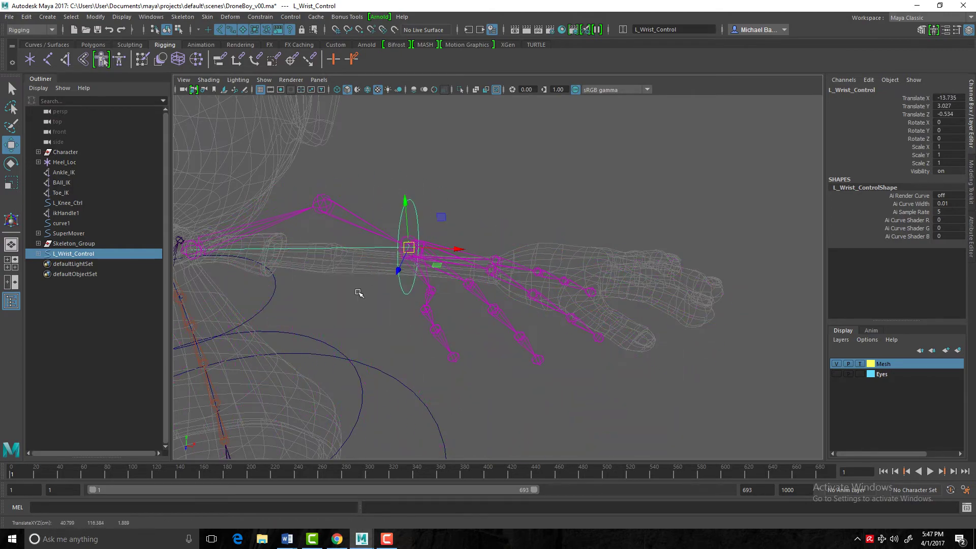
{"action": "key", "text": "ctrl+z"}
Try rotating the L_Wrist joint directly to bend the hand, and undo the rotation.
{"action": "left_click_drag", "start_coordinate": [451, 309], "coordinate": [529, 269], "text": "alt"}
{"action": "right_click_drag", "start_coordinate": [499, 298], "coordinate": [564, 359], "text": "alt"}
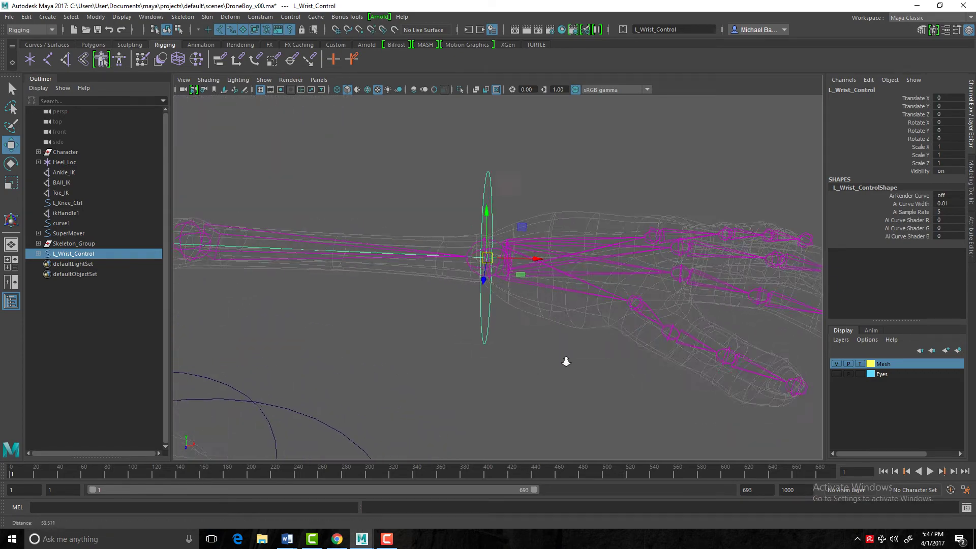
{"action": "left_click", "coordinate": [470, 266]}
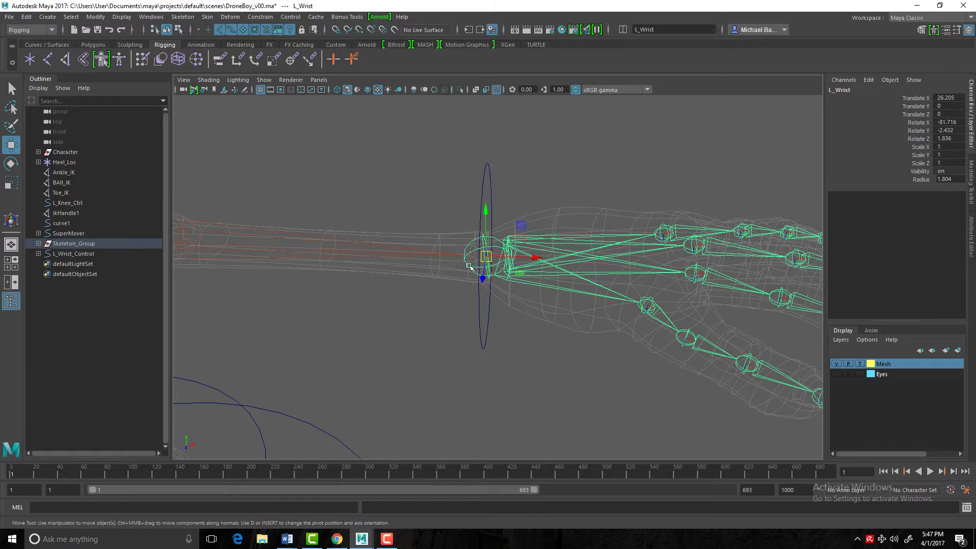
{"action": "key", "text": "e"}
{"action": "left_click_drag", "start_coordinate": [506, 220], "coordinate": [517, 234]}
{"action": "key", "text": "ctrl+z"}
{"action": "key", "text": "ctrl+z"}
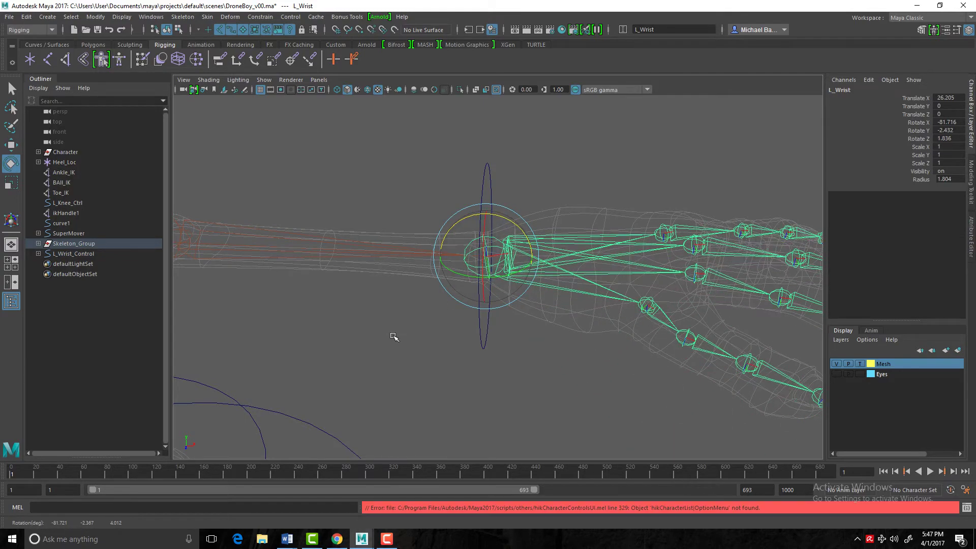
Test whether the hand follows L_Wrist_Control by rotating the control to about -9.84 degrees in Z.
{"action": "left_click", "coordinate": [394, 335]}
{"action": "left_click", "coordinate": [487, 170]}
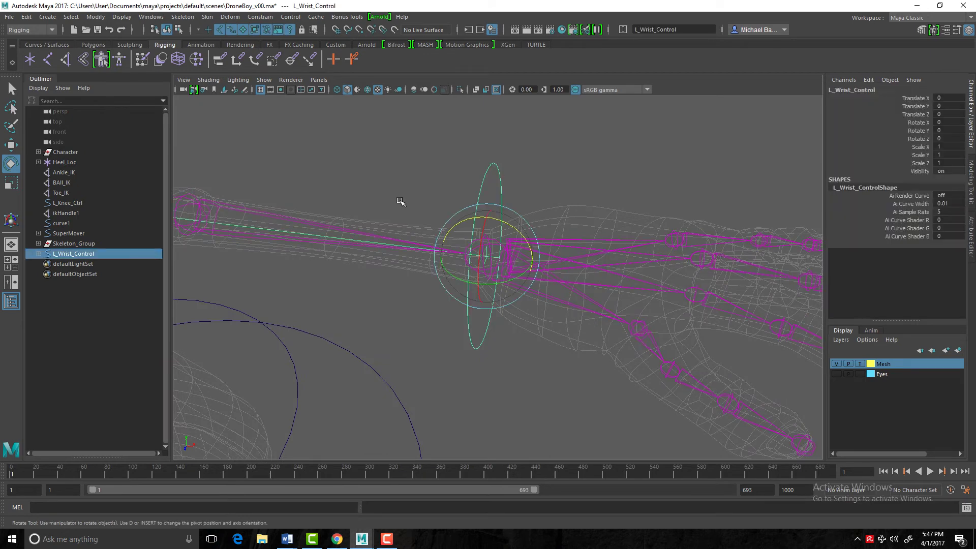
{"action": "mouse_move", "coordinate": [502, 218]}
{"action": "left_mouse_down"}
{"action": "mouse_move", "coordinate": [524, 236]}
{"action": "mouse_move", "coordinate": [507, 226]}
{"action": "left_mouse_up"}
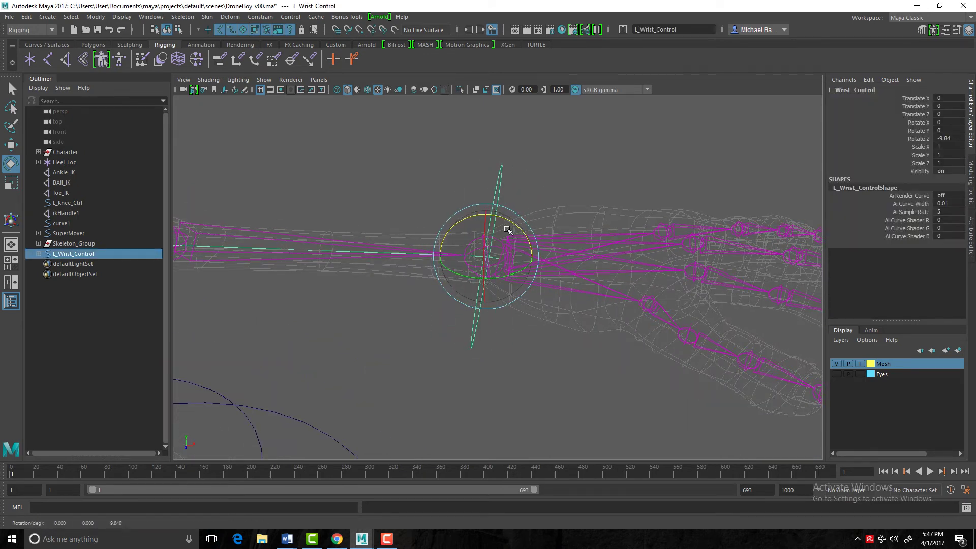
Orient-constrain the L_Wrist joint to L_Wrist_Control with Maintain offset enabled, all axes constrained and a weight of 1.
{"action": "left_click_drag", "start_coordinate": [556, 349], "coordinate": [420, 289], "text": "alt"}
{"action": "right_click_drag", "start_coordinate": [420, 289], "coordinate": [569, 338], "text": "alt"}
{"action": "left_click", "coordinate": [500, 149]}
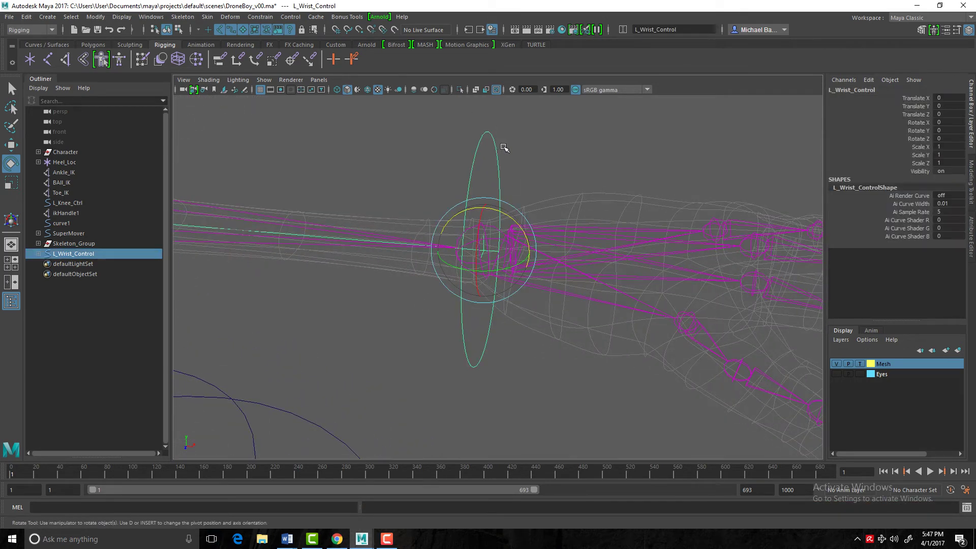
{"action": "key", "text": "q"}
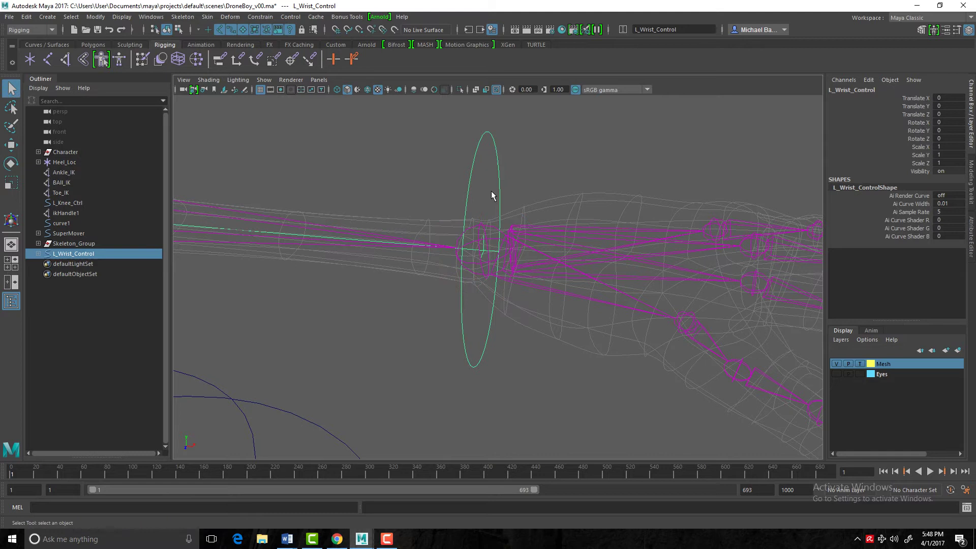
{"action": "left_click", "coordinate": [487, 226]}
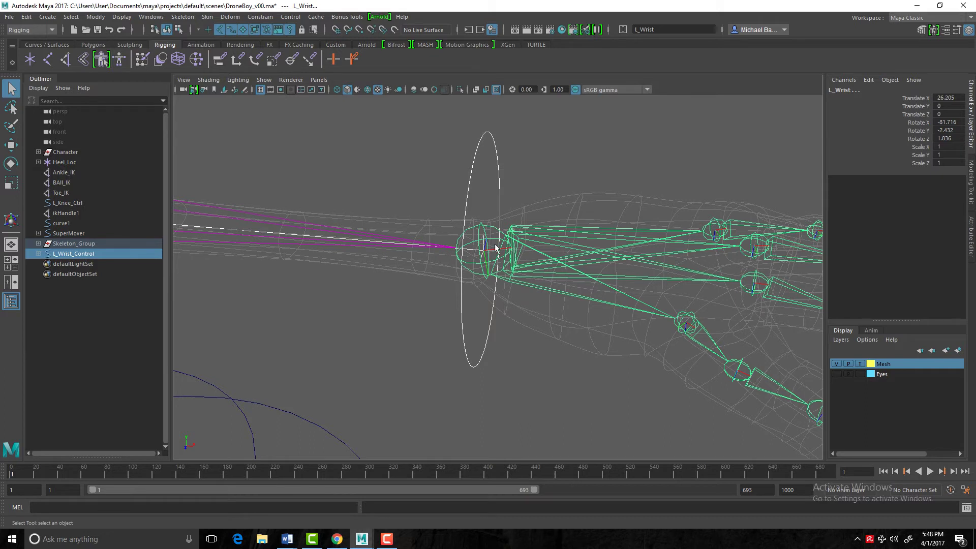
{"action": "left_click", "coordinate": [259, 16]}
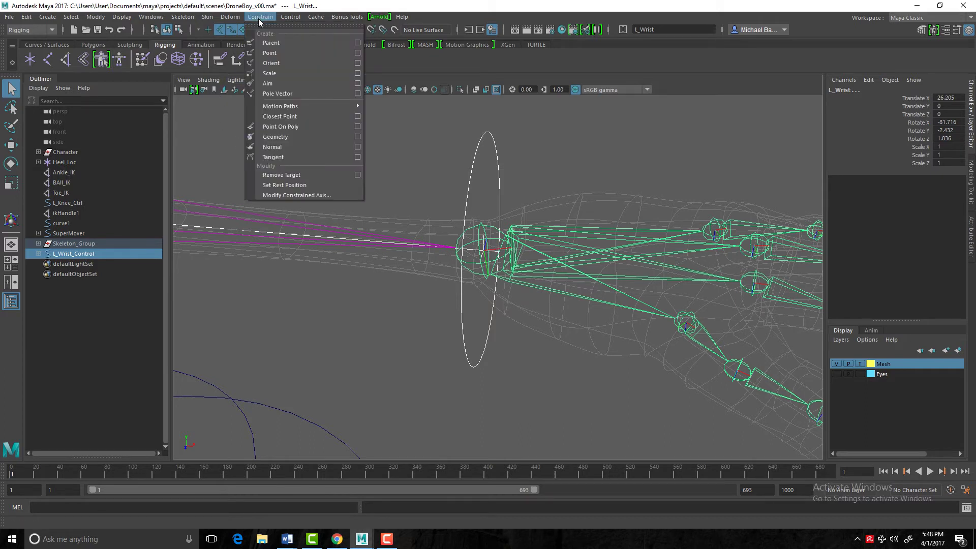
{"action": "left_click", "coordinate": [357, 64]}
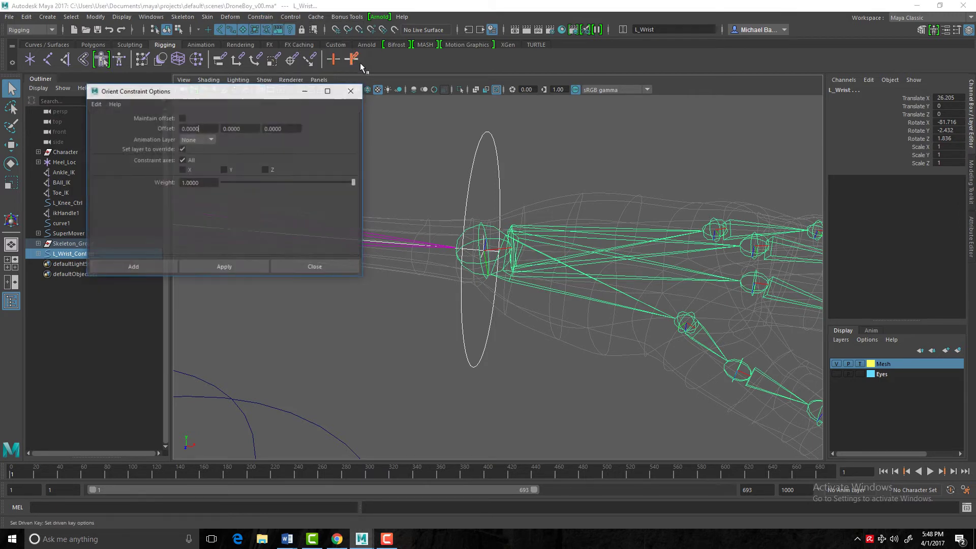
{"action": "left_click", "coordinate": [182, 118]}
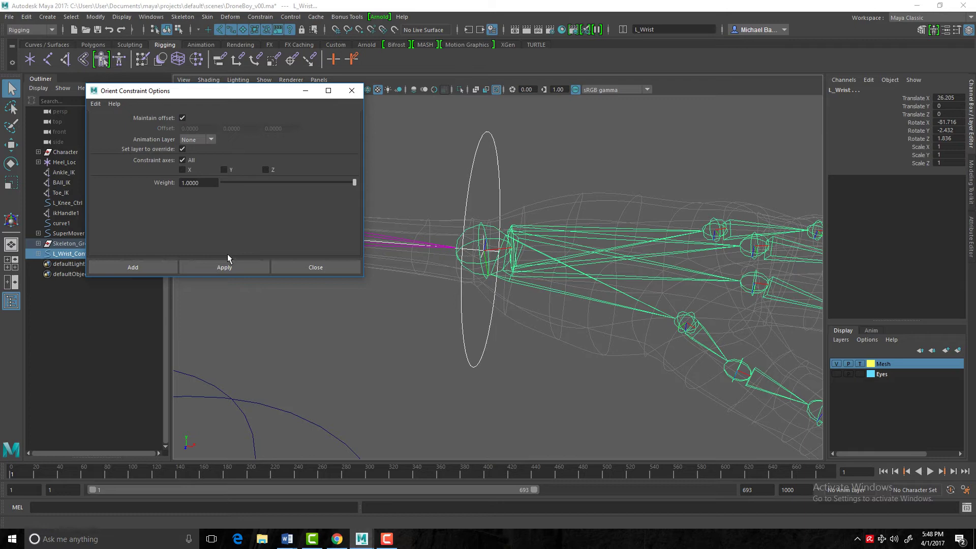
{"action": "left_click", "coordinate": [225, 269]}
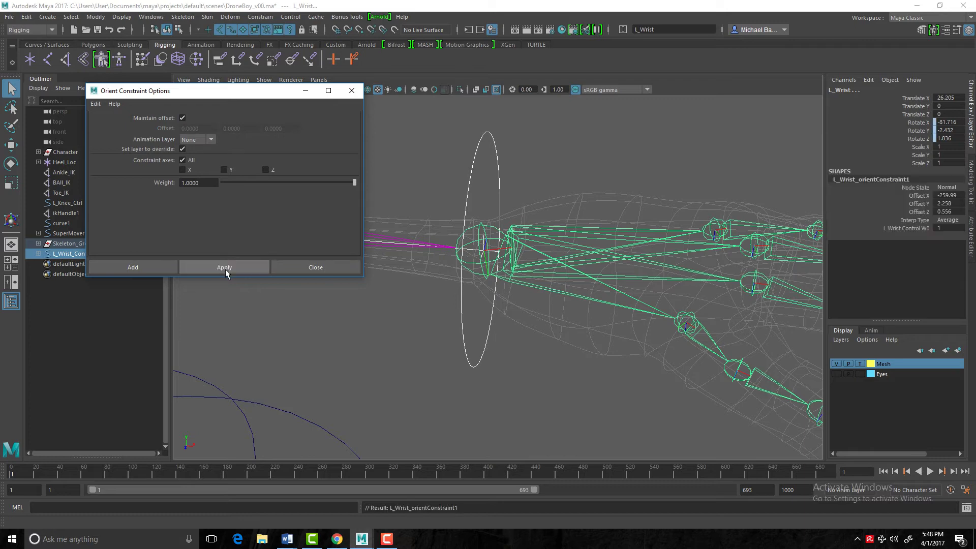
{"action": "left_click", "coordinate": [352, 90]}
Test whether the hand joints follow L_Wrist_Control by rotating the control to about 42.8 degrees in Z.
{"action": "scroll", "coordinate": [386, 322], "scroll_direction": "down", "scroll_amount": 3}
{"action": "left_click", "coordinate": [402, 316]}
{"action": "left_click", "coordinate": [500, 217]}
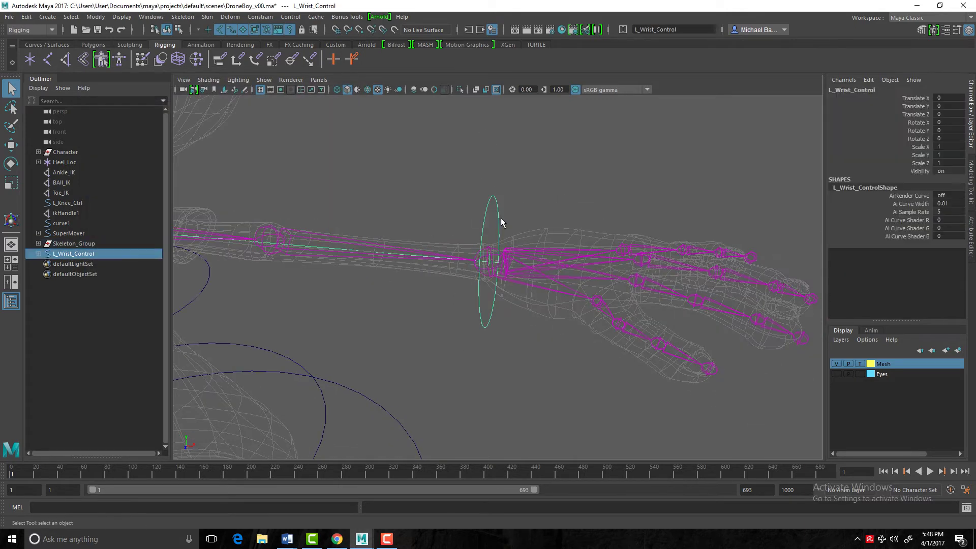
{"action": "scroll", "coordinate": [501, 217], "scroll_direction": "down", "scroll_amount": 2}
{"action": "left_click_drag", "start_coordinate": [501, 218], "coordinate": [456, 233], "text": "alt"}
{"action": "key", "text": "e"}
{"action": "left_click_drag", "start_coordinate": [514, 235], "coordinate": [477, 258]}
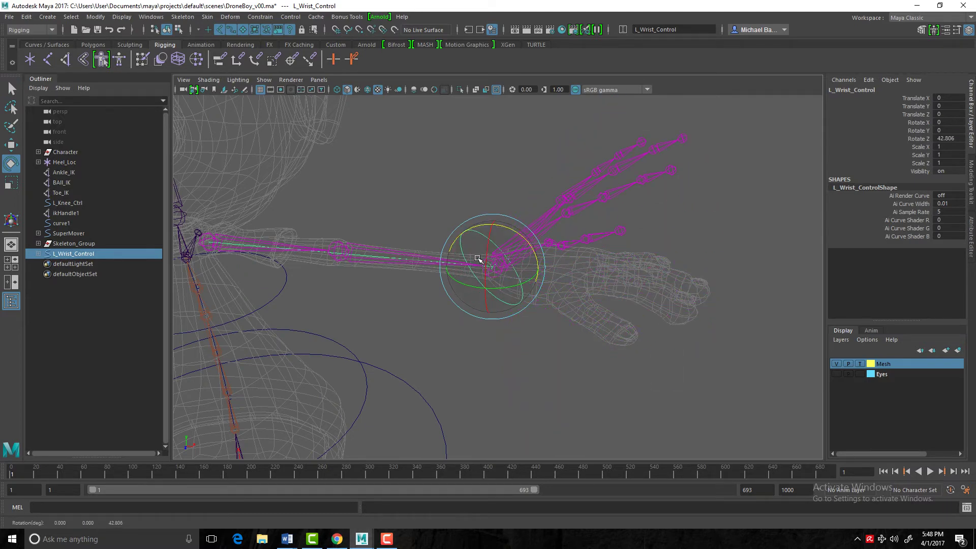
Test the arm bend by moving the rotated L_Wrist_Control freely, and undo both the move and the rotation.
{"action": "key", "text": "w"}
{"action": "left_click_drag", "start_coordinate": [453, 298], "coordinate": [436, 290], "text": "alt"}
{"action": "left_click_drag", "start_coordinate": [491, 269], "coordinate": [381, 202]}
{"action": "middle_click_drag", "start_coordinate": [432, 181], "coordinate": [418, 284]}
{"action": "key", "text": "ctrl+z"}
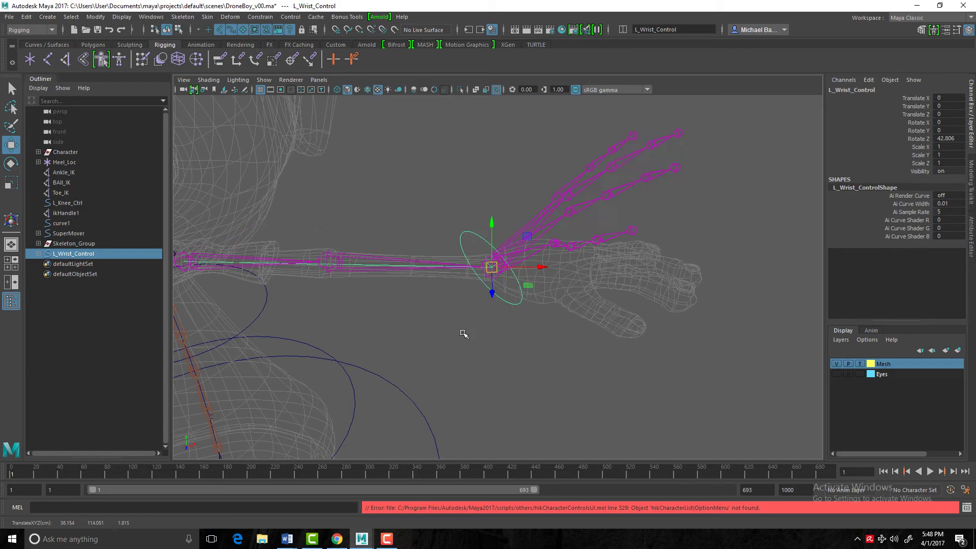
{"action": "key", "text": "ctrl+z"}
{"action": "right_click_drag", "start_coordinate": [436, 320], "coordinate": [601, 349], "text": "alt"}
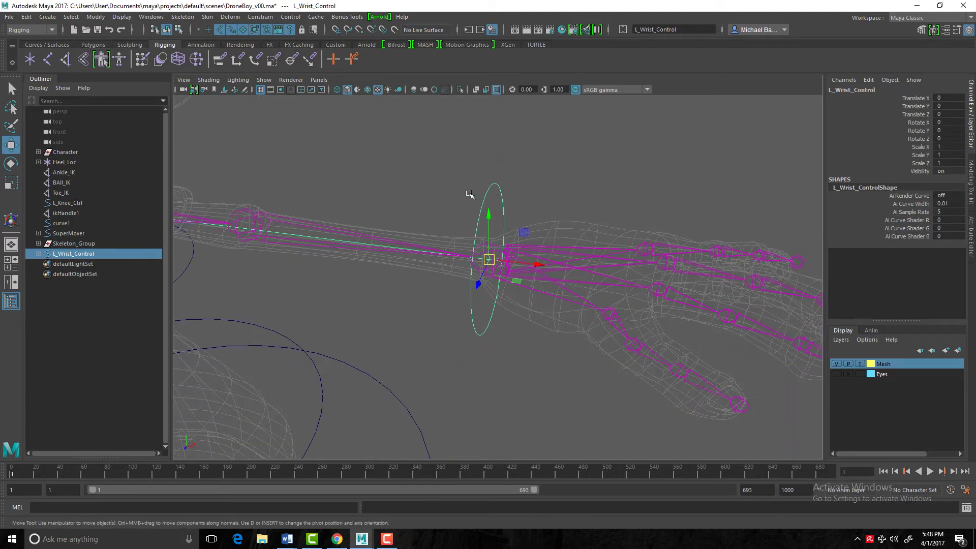
{"action": "left_click", "coordinate": [452, 183]}
{"action": "left_click", "coordinate": [501, 205]}
{"action": "right_click_drag", "start_coordinate": [522, 207], "coordinate": [407, 276], "text": "alt"}
{"action": "left_click_drag", "start_coordinate": [407, 276], "coordinate": [435, 311], "text": "alt"}
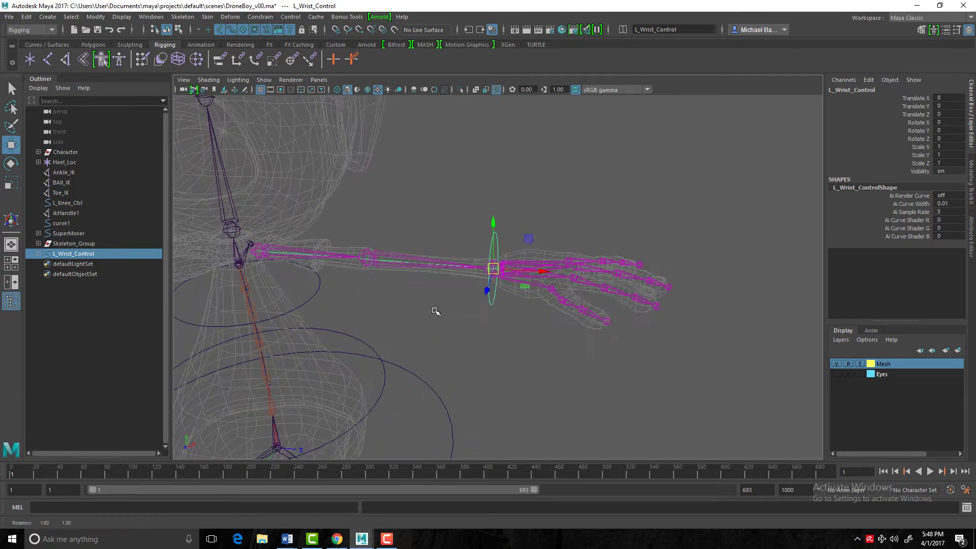
{"action": "right_click_drag", "start_coordinate": [436, 312], "coordinate": [524, 292], "text": "alt"}
{"action": "left_click_drag", "start_coordinate": [523, 292], "coordinate": [565, 303], "text": "alt"}
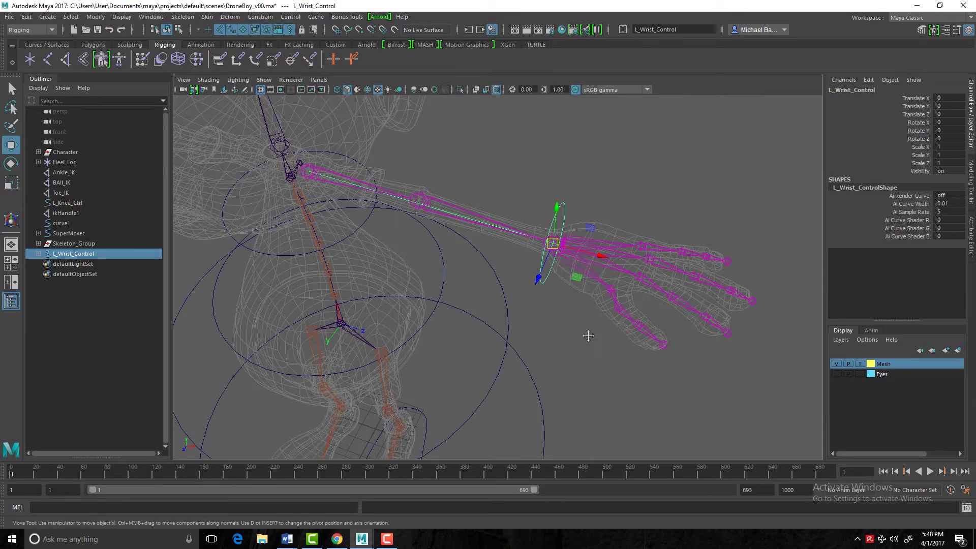
{"action": "middle_click_drag", "start_coordinate": [588, 337], "coordinate": [529, 277], "text": "alt"}
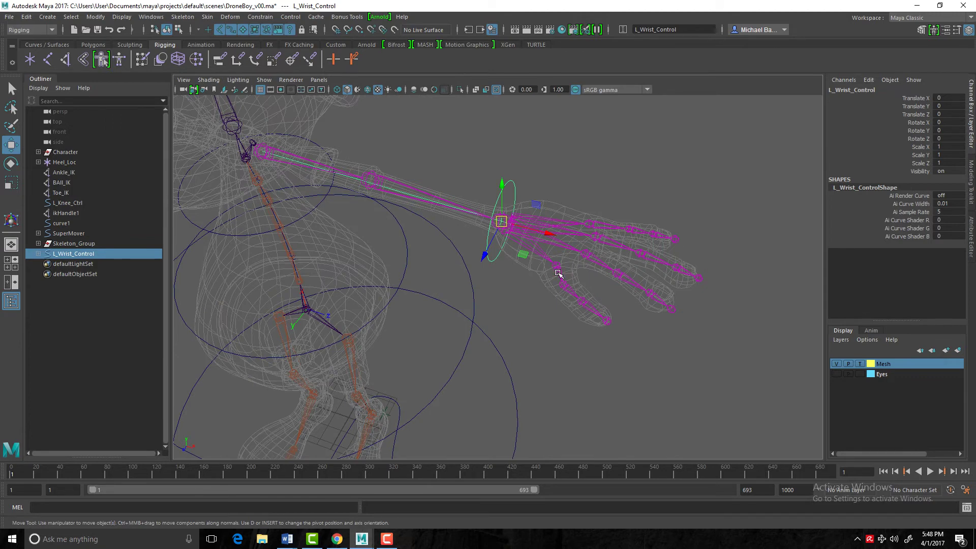
{"action": "left_click_drag", "start_coordinate": [484, 298], "coordinate": [527, 279], "text": "alt"}
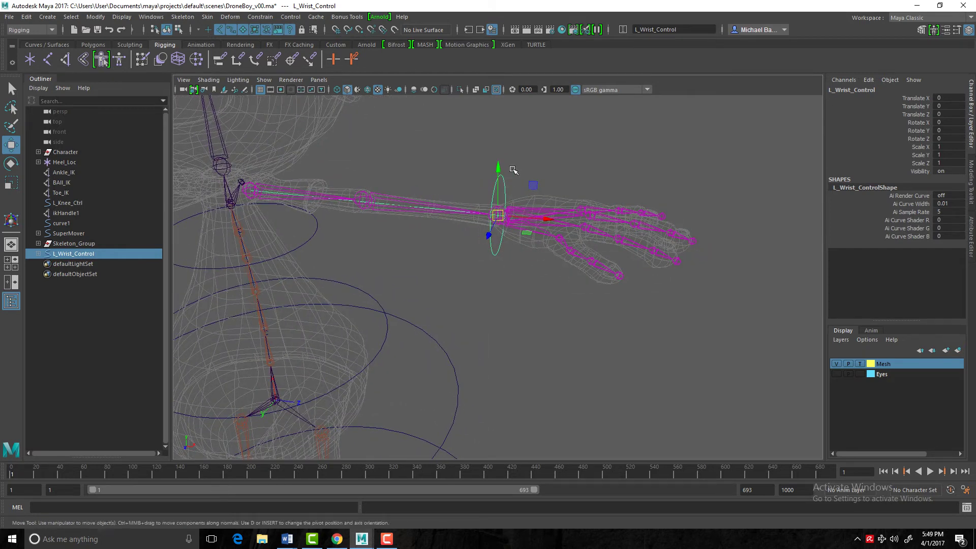
{"action": "left_click", "coordinate": [509, 169]}
{"action": "left_click", "coordinate": [500, 179]}
{"action": "left_click", "coordinate": [520, 162]}
{"action": "left_click", "coordinate": [505, 178]}
{"action": "left_click_drag", "start_coordinate": [436, 236], "coordinate": [465, 230], "text": "alt"}
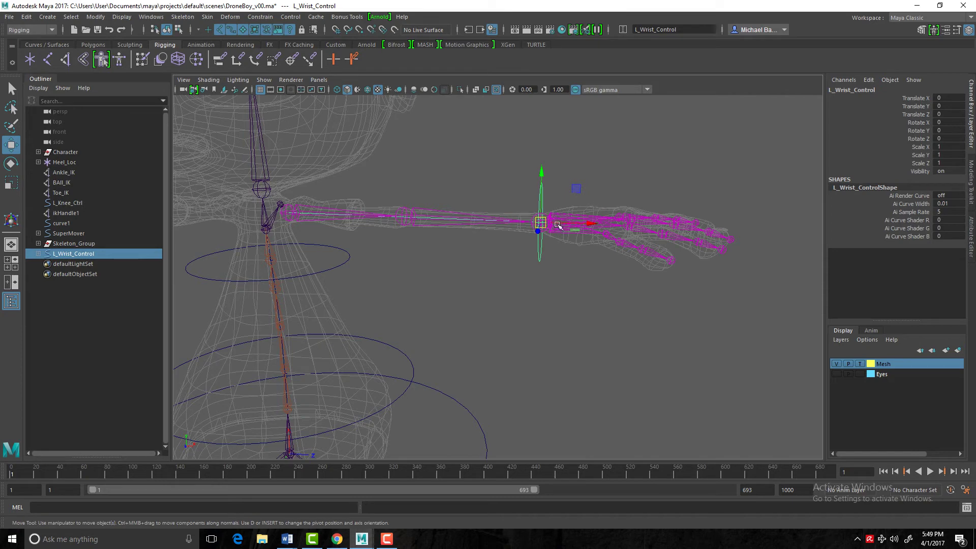
{"action": "left_click_drag", "start_coordinate": [557, 224], "coordinate": [610, 204], "text": "alt"}
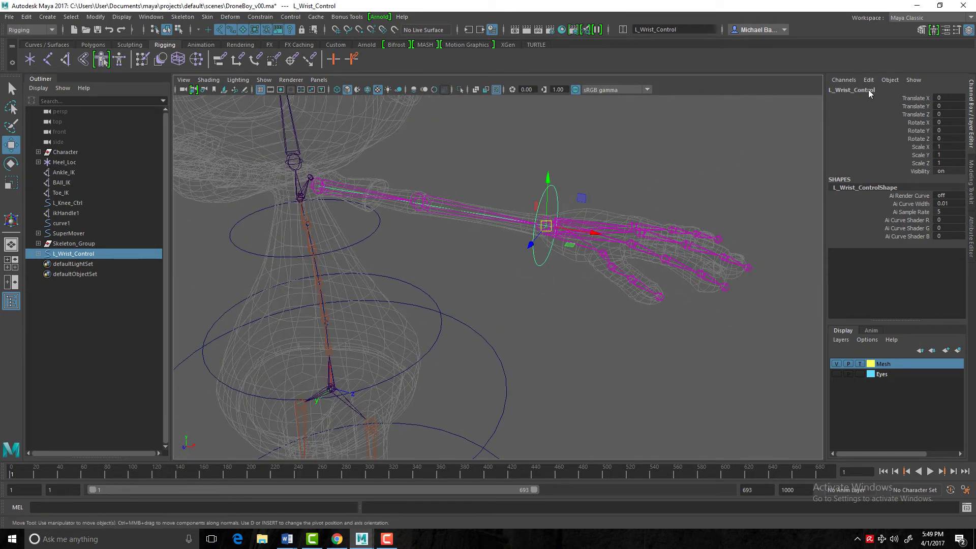
Add a keyable float attribute named FIST to L_Wrist_Control with minimum -50, maximum 50 and default 0.
{"action": "left_click", "coordinate": [554, 201]}
{"action": "left_click", "coordinate": [556, 192]}
{"action": "left_click", "coordinate": [869, 80]}
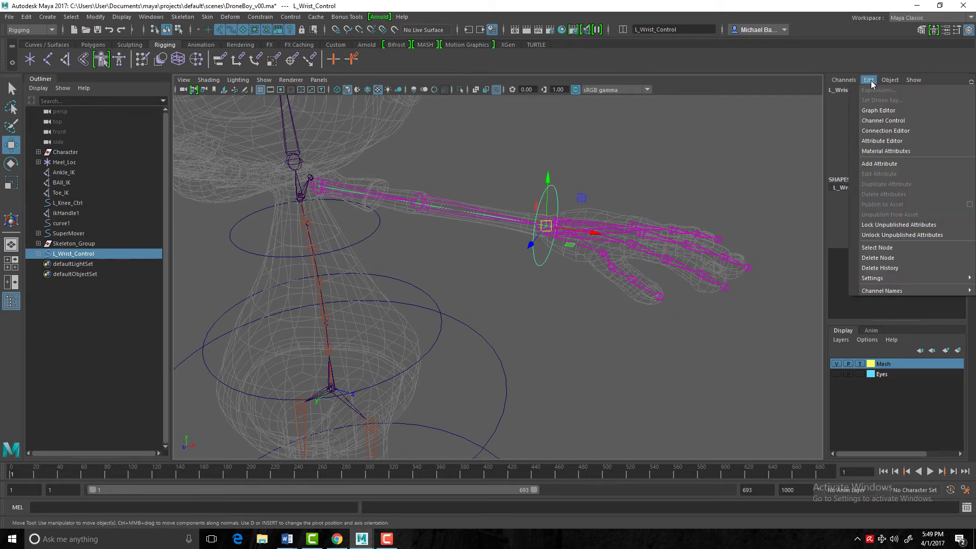
{"action": "left_click", "coordinate": [901, 163]}
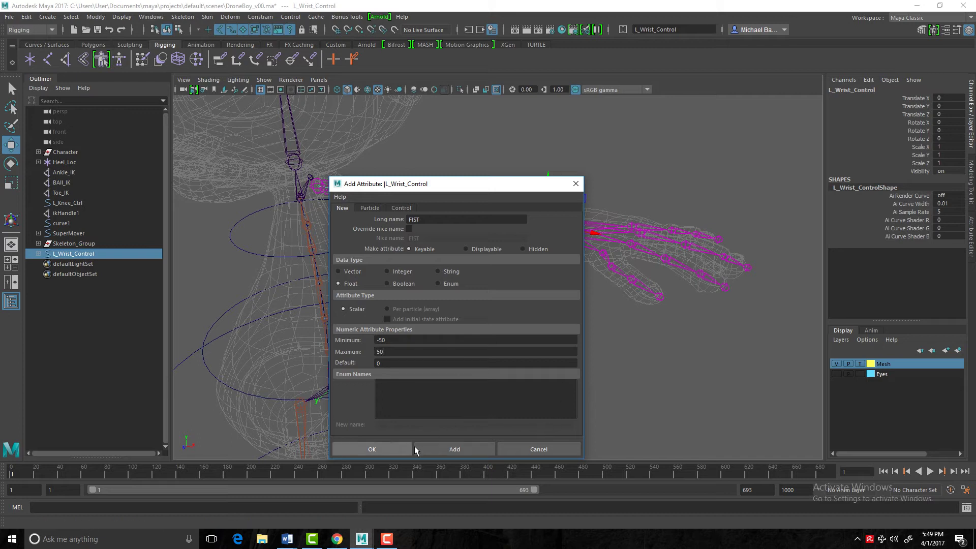
{"action": "left_click", "coordinate": [444, 454]}
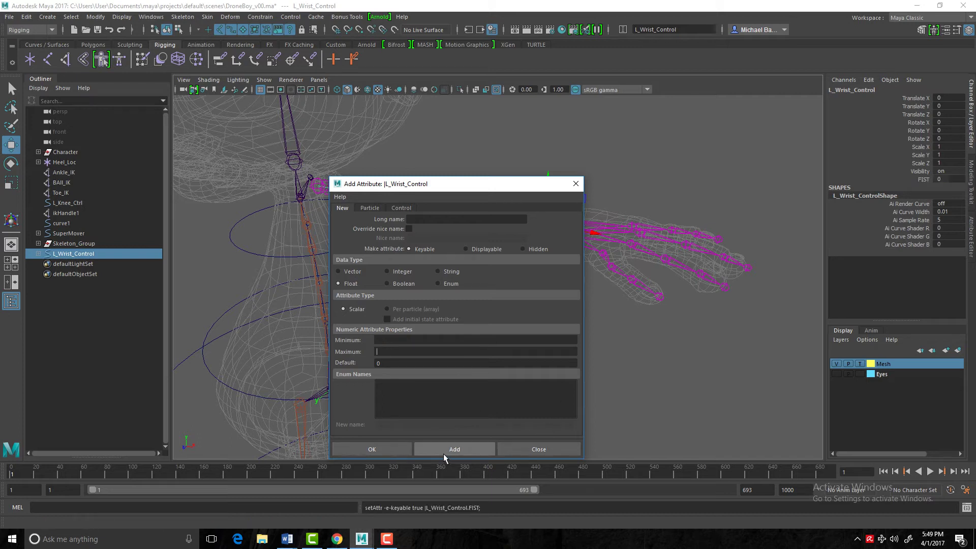
{"action": "left_click", "coordinate": [576, 184]}
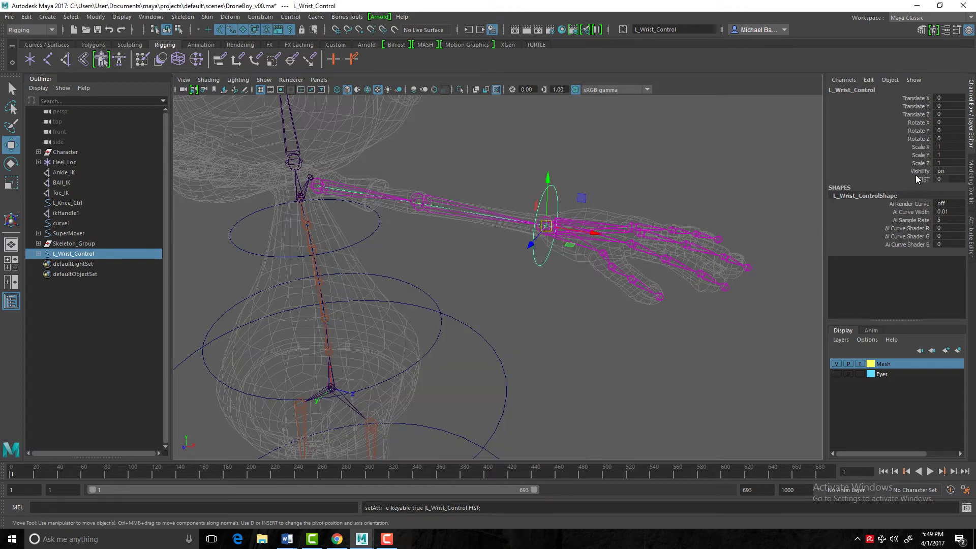
Switch to the Animation command set and open Set Driven Key with L_Wrist_Control selected.
{"action": "left_click_drag", "start_coordinate": [668, 282], "coordinate": [512, 277], "text": "alt"}
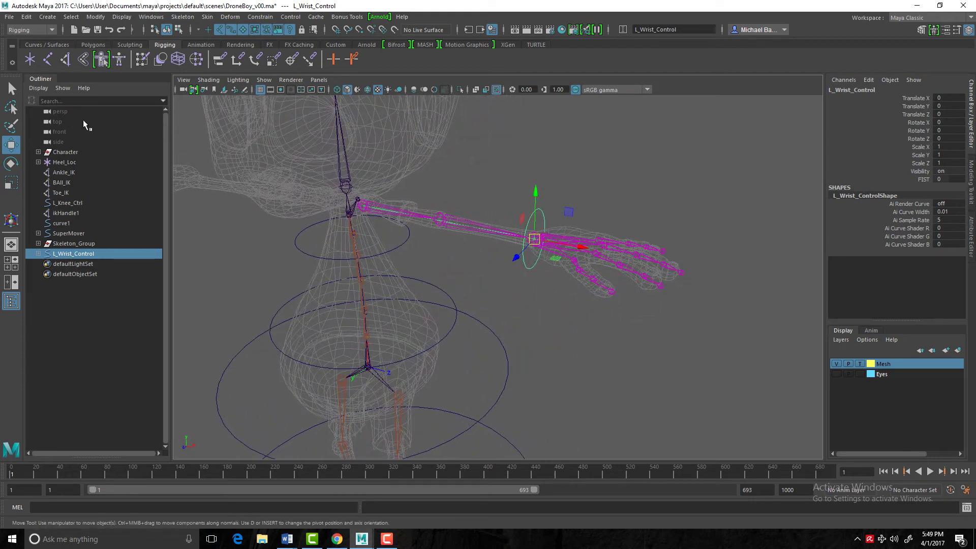
{"action": "left_click", "coordinate": [52, 31]}
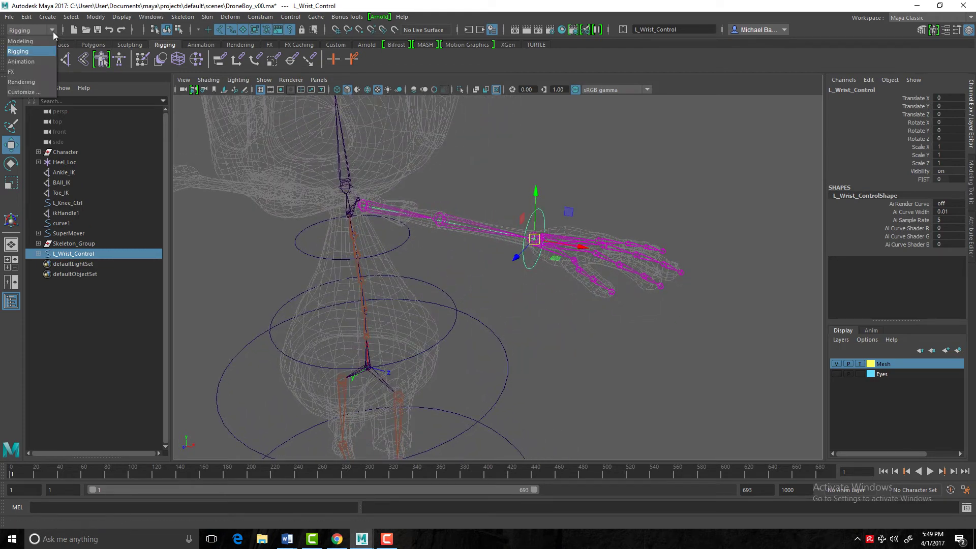
{"action": "left_click", "coordinate": [21, 61]}
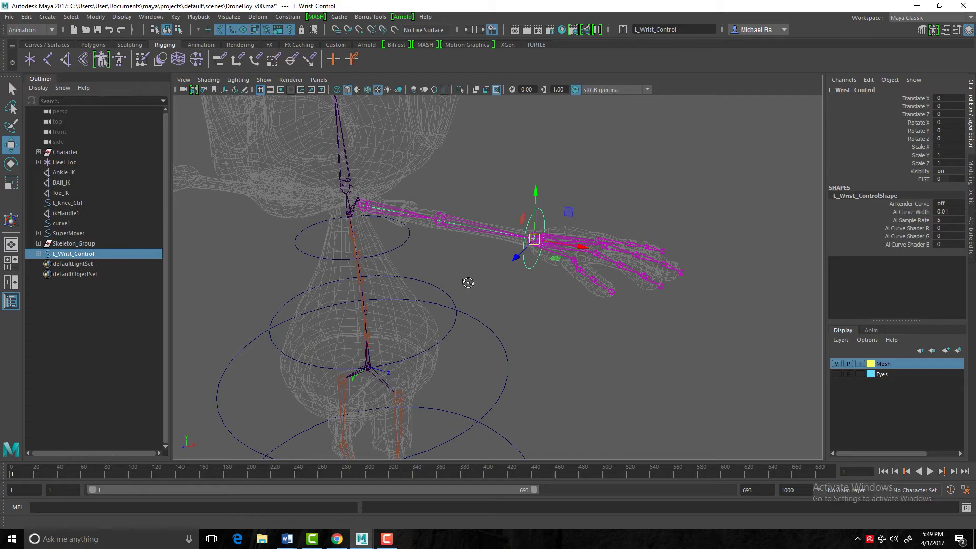
{"action": "left_click_drag", "start_coordinate": [468, 282], "coordinate": [435, 264], "text": "alt"}
{"action": "right_click_drag", "start_coordinate": [436, 264], "coordinate": [621, 356], "text": "alt"}
{"action": "middle_click_drag", "start_coordinate": [621, 355], "coordinate": [409, 252], "text": "alt"}
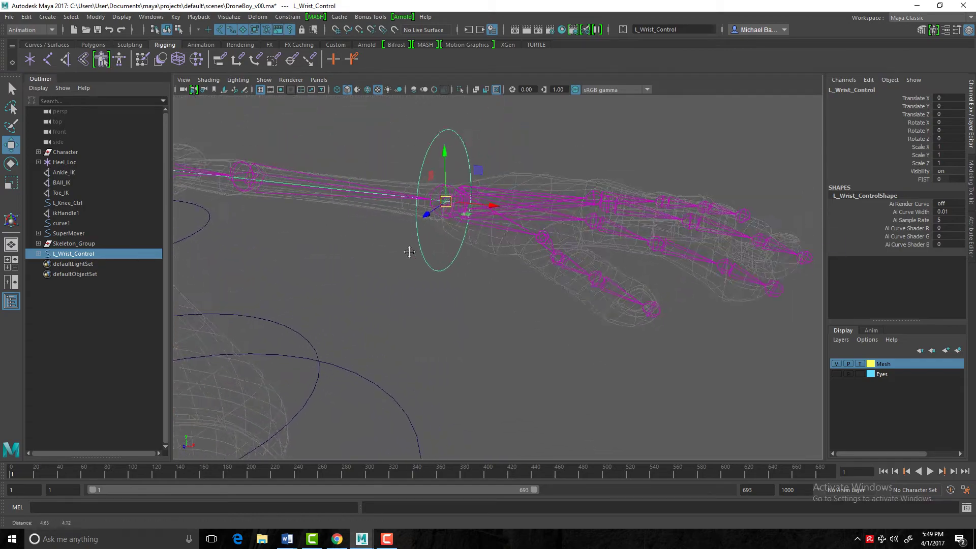
{"action": "left_click_drag", "start_coordinate": [409, 252], "coordinate": [380, 281], "text": "alt"}
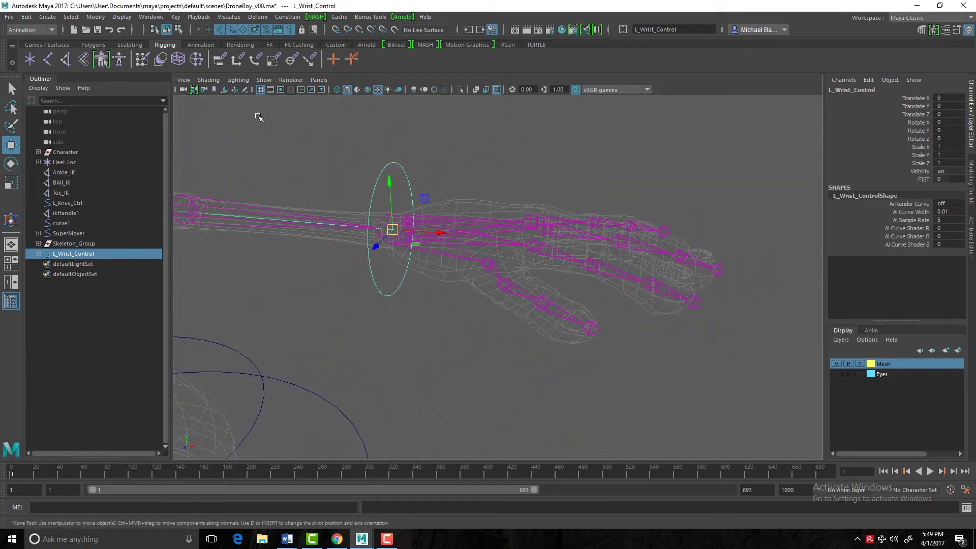
{"action": "left_click", "coordinate": [175, 18]}
{"action": "mouse_move", "coordinate": [230, 104]}
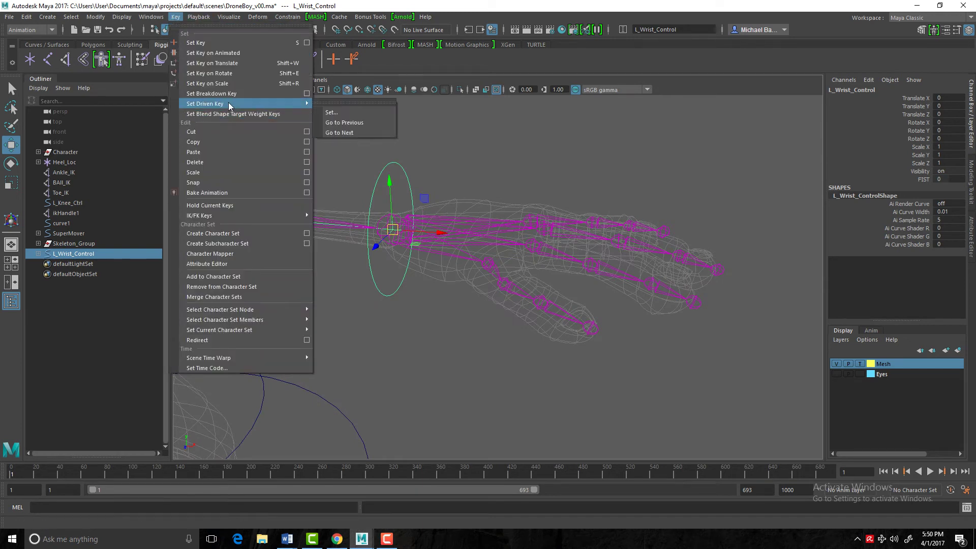
{"action": "left_click", "coordinate": [355, 112]}
{"action": "left_click_drag", "start_coordinate": [420, 190], "coordinate": [297, 112]}
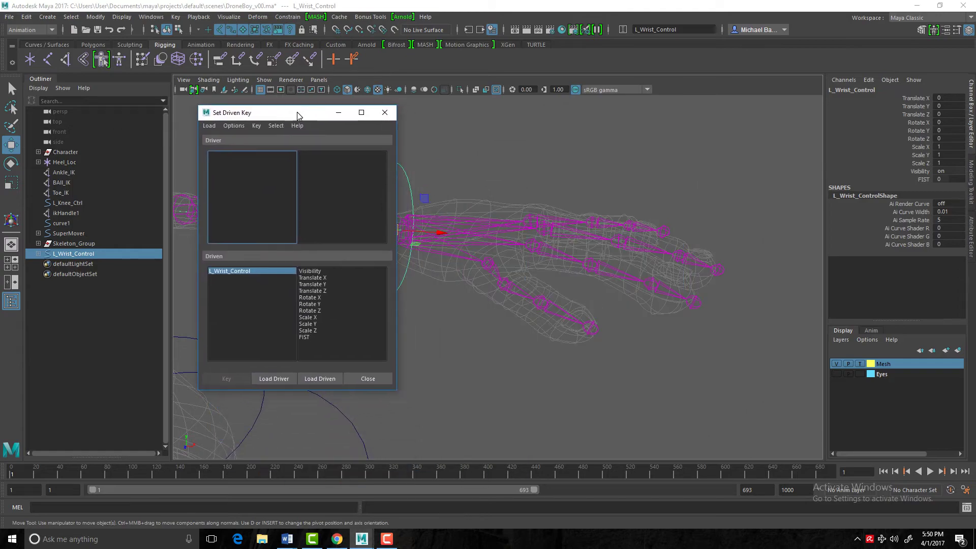
Load L_Wrist_Control as the driver in Set Driven Key and choose its FIST attribute as the driving channel.
{"action": "middle_click_drag", "start_coordinate": [502, 288], "coordinate": [610, 293], "text": "alt"}
{"action": "left_click_drag", "start_coordinate": [610, 293], "coordinate": [556, 269], "text": "alt"}
{"action": "right_click_drag", "start_coordinate": [556, 269], "coordinate": [539, 272], "text": "alt"}
{"action": "left_click_drag", "start_coordinate": [539, 272], "coordinate": [517, 271], "text": "alt"}
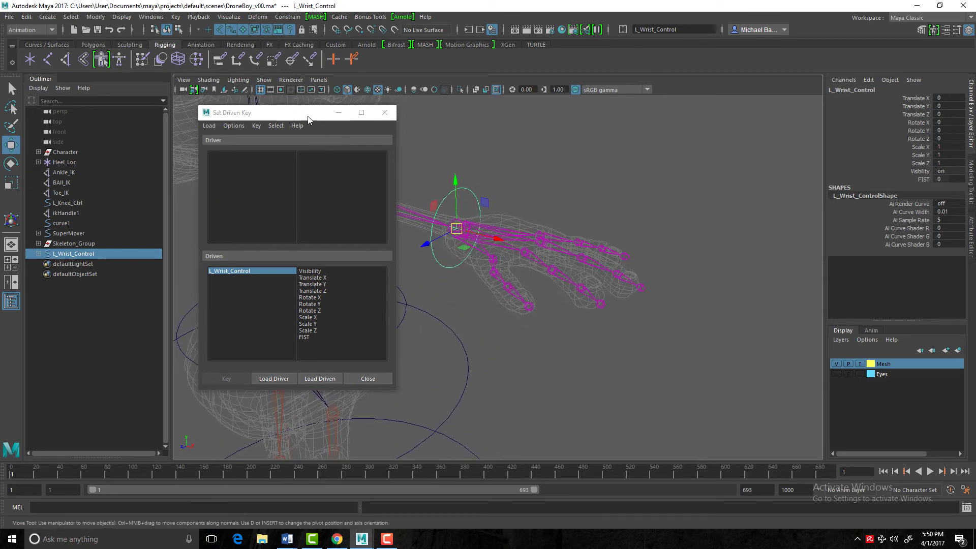
{"action": "left_click_drag", "start_coordinate": [309, 117], "coordinate": [729, 109]}
{"action": "middle_click_drag", "start_coordinate": [585, 315], "coordinate": [432, 332], "text": "alt"}
{"action": "left_click_drag", "start_coordinate": [433, 333], "coordinate": [440, 313], "text": "alt"}
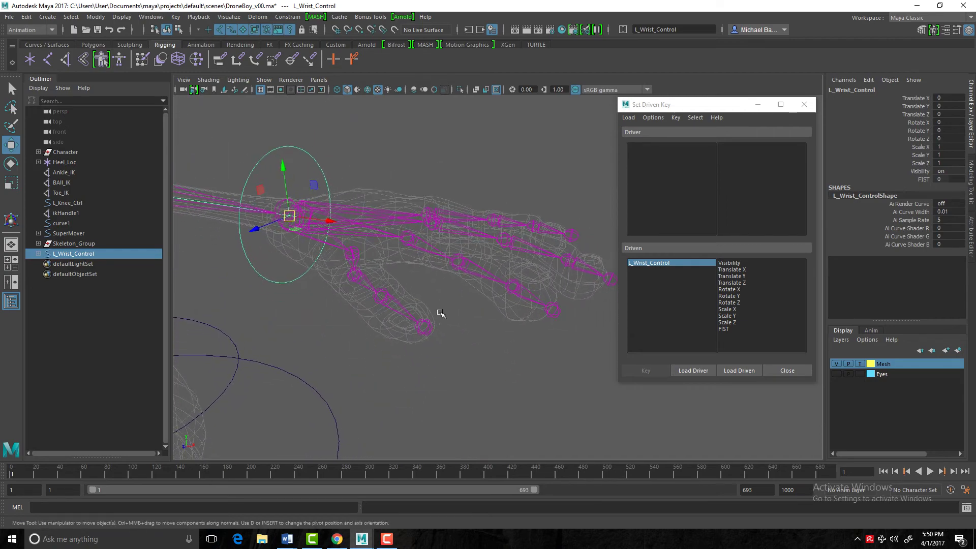
{"action": "left_click", "coordinate": [285, 165]}
{"action": "left_click", "coordinate": [696, 371]}
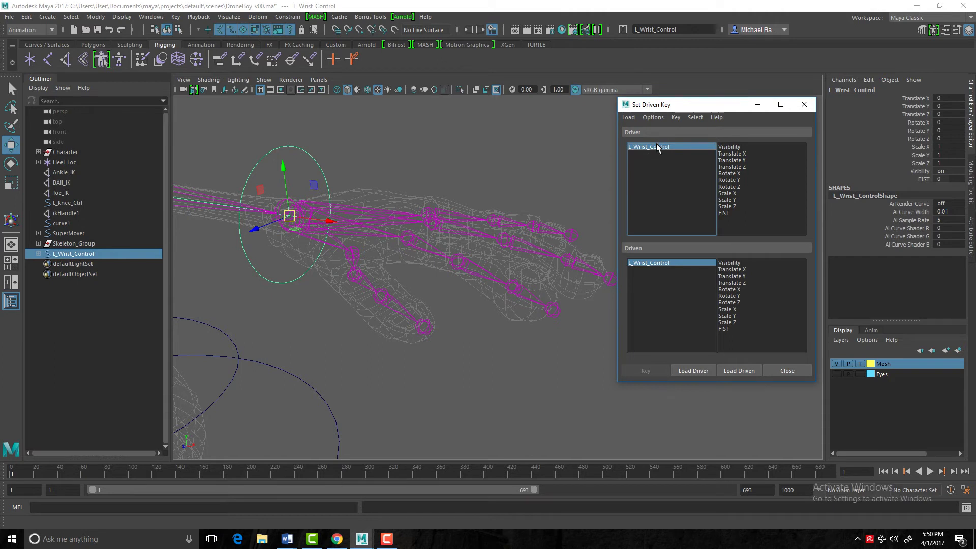
{"action": "left_click_drag", "start_coordinate": [718, 108], "coordinate": [681, 96]}
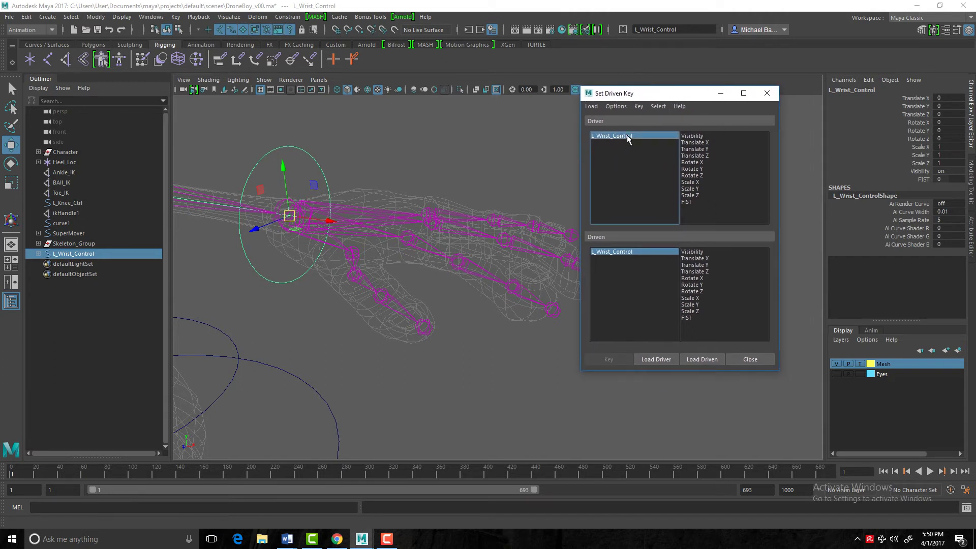
{"action": "left_click", "coordinate": [685, 203]}
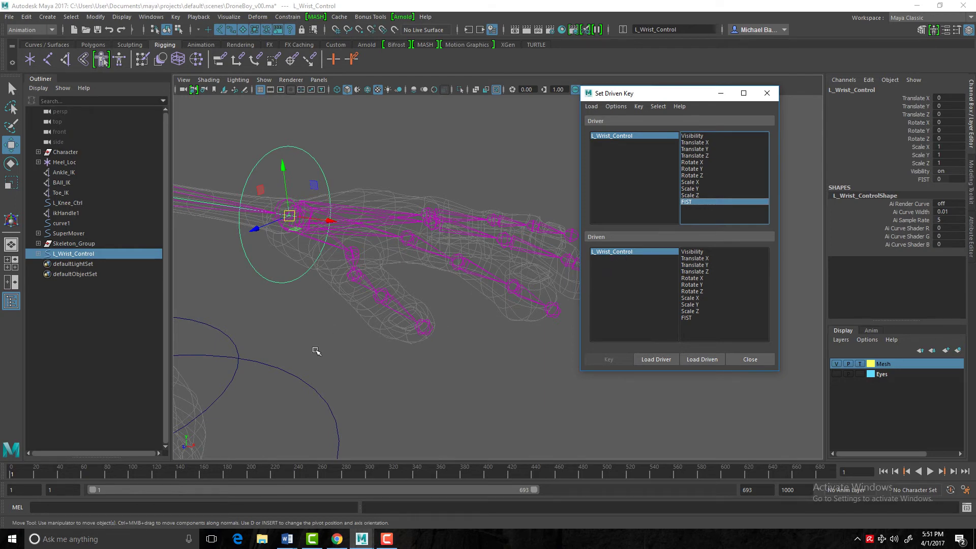
Select all the joints of the left thumb and middle finger, from L_Thumb4 to L_Thumb1 and L_Finger_Mid4 to L_Finger_Mid1.
{"action": "left_click", "coordinate": [334, 328]}
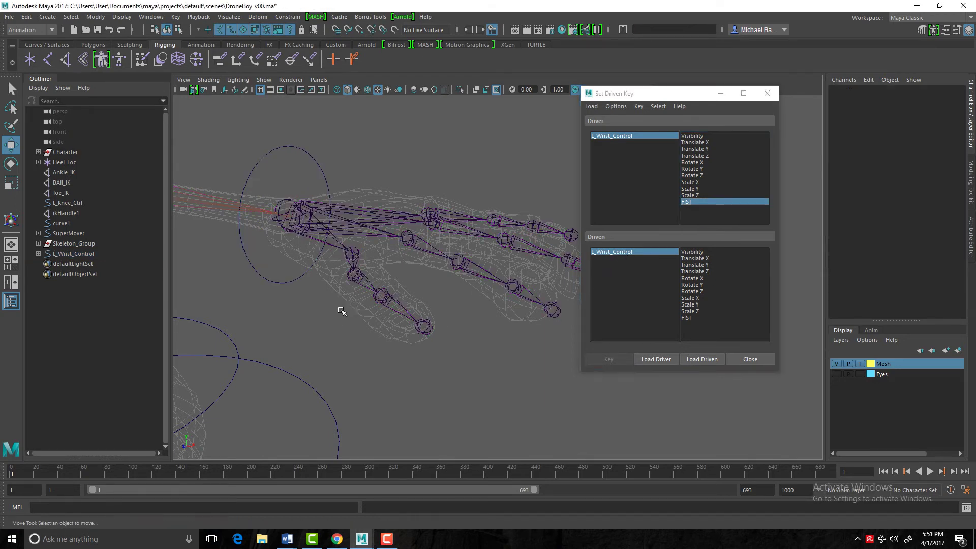
{"action": "left_click", "coordinate": [421, 326]}
{"action": "left_click", "coordinate": [382, 296]}
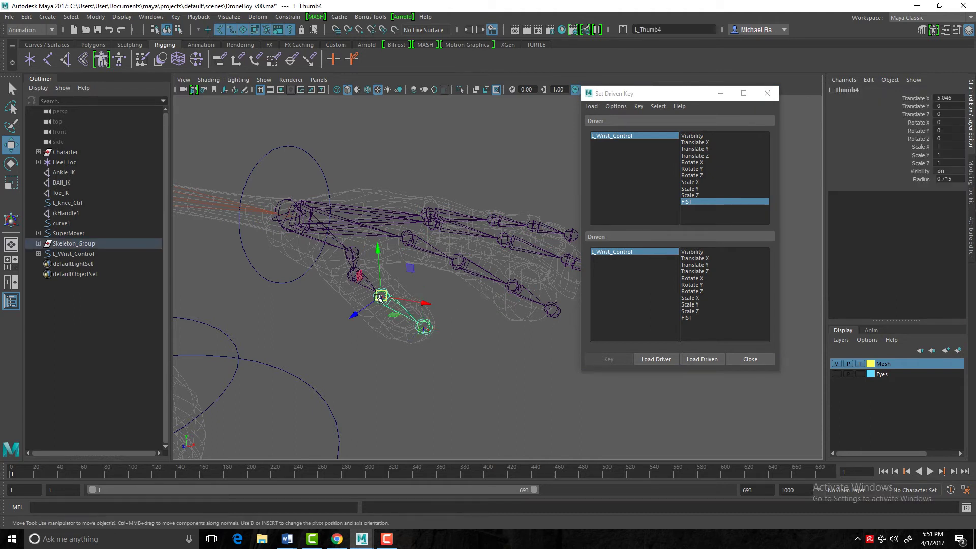
{"action": "left_click", "coordinate": [354, 275]}
{"action": "left_click", "coordinate": [351, 253], "text": "shift"}
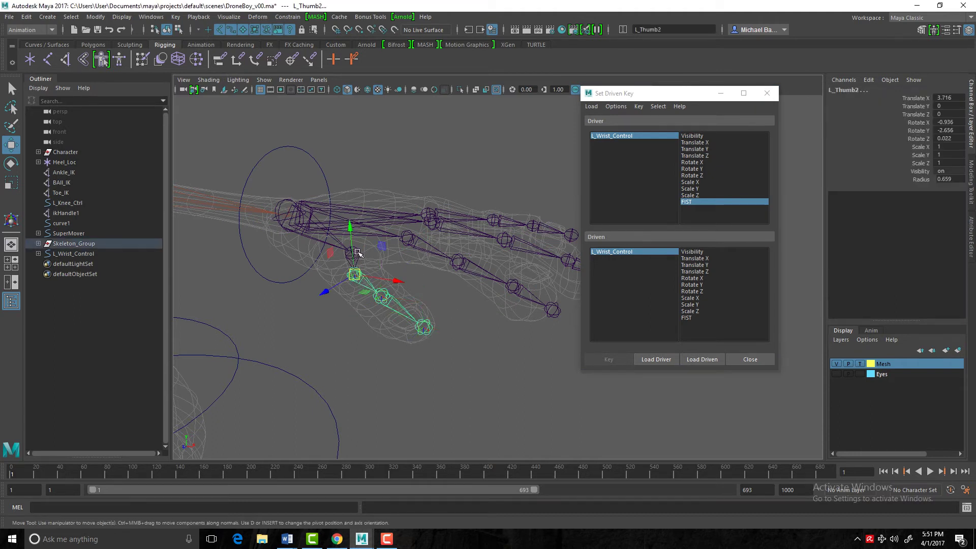
{"action": "left_click", "coordinate": [551, 309], "text": "shift"}
{"action": "left_click", "coordinate": [511, 287], "text": "shift"}
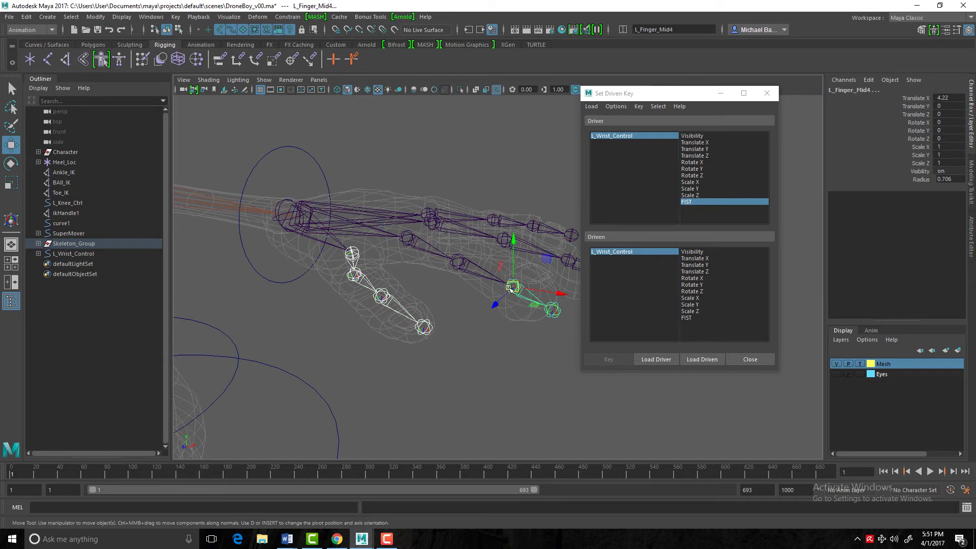
{"action": "left_click", "coordinate": [459, 262], "text": "shift"}
{"action": "left_click", "coordinate": [409, 239], "text": "shift"}
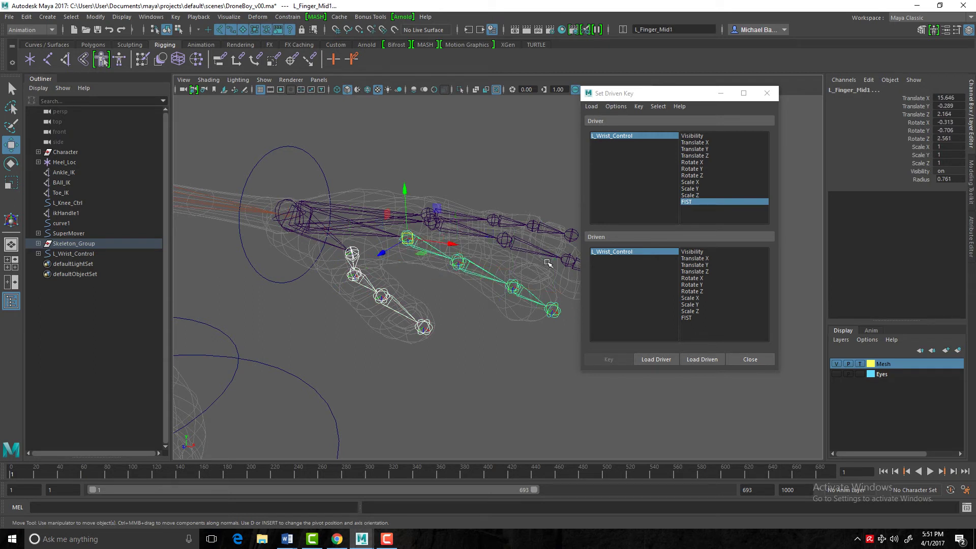
Add the left index and pinky finger joints to the selection and load all selected joints as driven objects in Set Driven Key.
{"action": "left_click", "coordinate": [569, 261], "text": "shift"}
{"action": "left_click", "coordinate": [527, 249], "text": "shift"}
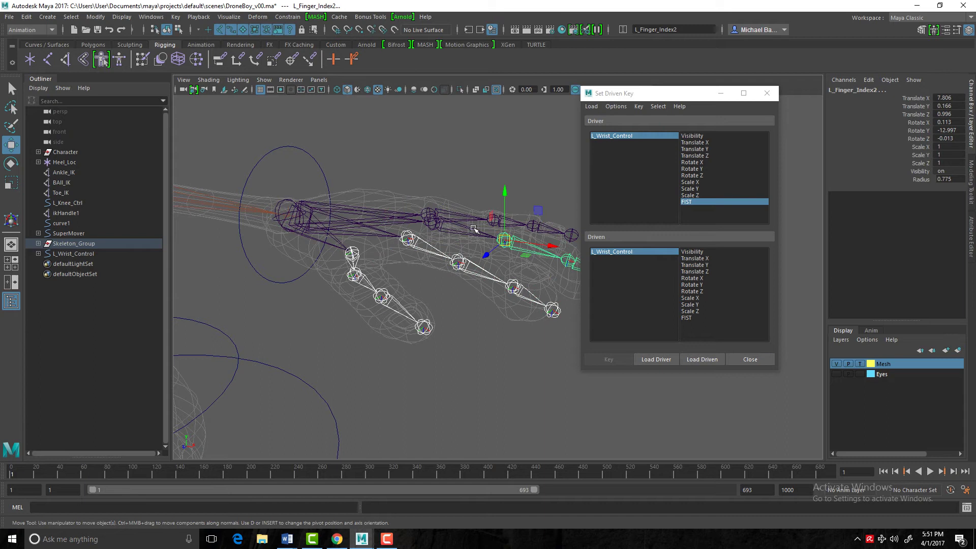
{"action": "left_click", "coordinate": [476, 230], "text": "shift"}
{"action": "left_click", "coordinate": [533, 225], "text": "shift"}
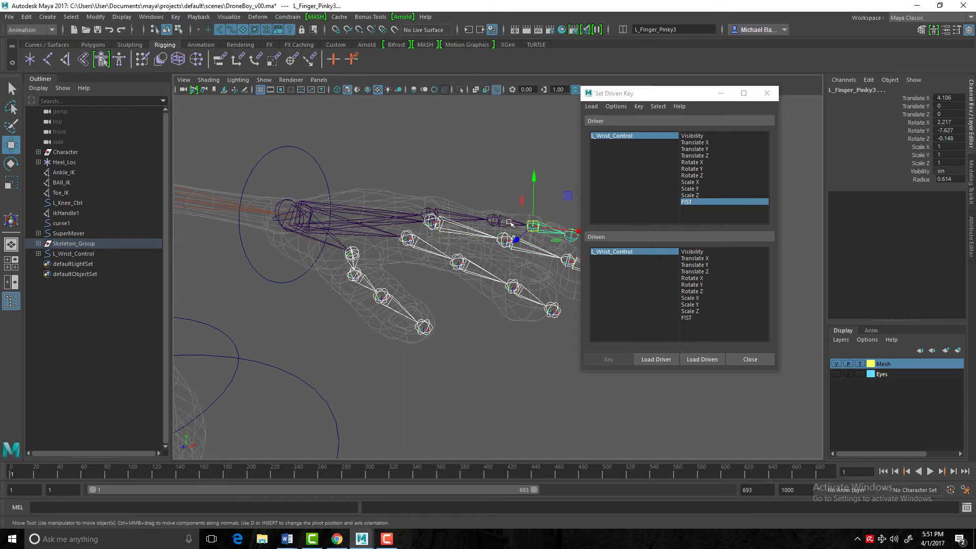
{"action": "left_click", "coordinate": [494, 219], "text": "shift"}
{"action": "left_click", "coordinate": [429, 215], "text": "shift"}
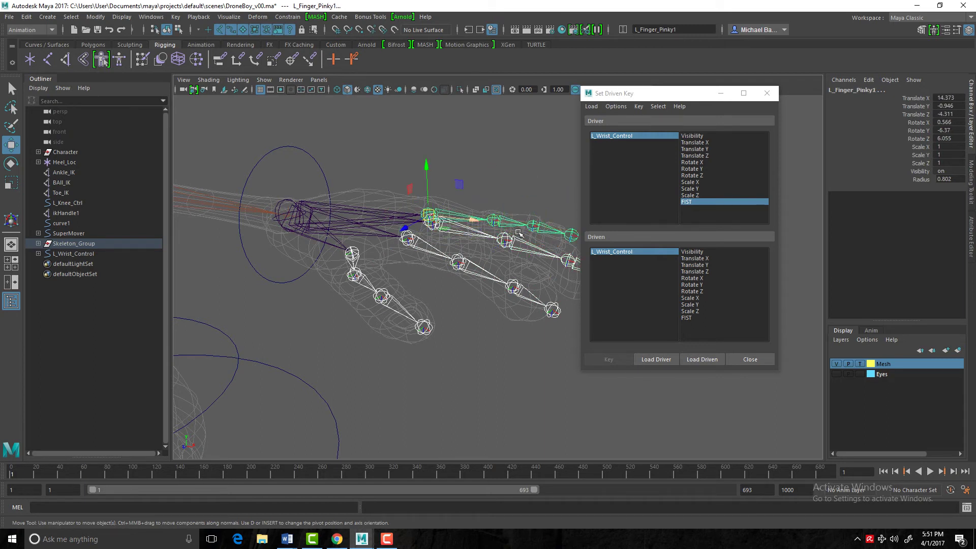
{"action": "left_click", "coordinate": [701, 359]}
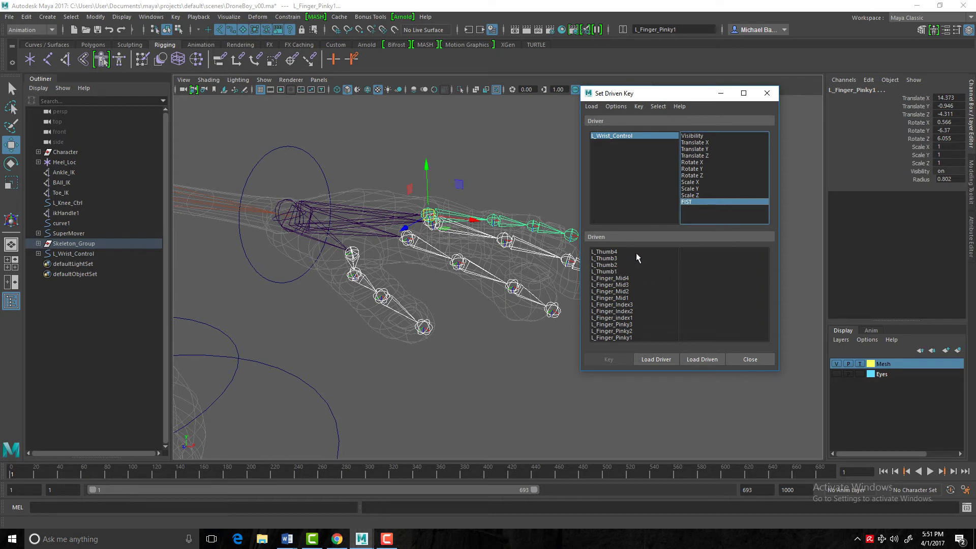
Highlight all the driven joints from L_Thumb4 to L_Finger_Pinky1 and choose Rotate X, Rotate Y and Rotate Z as their driven channels.
{"action": "left_click_drag", "start_coordinate": [662, 97], "coordinate": [636, 70]}
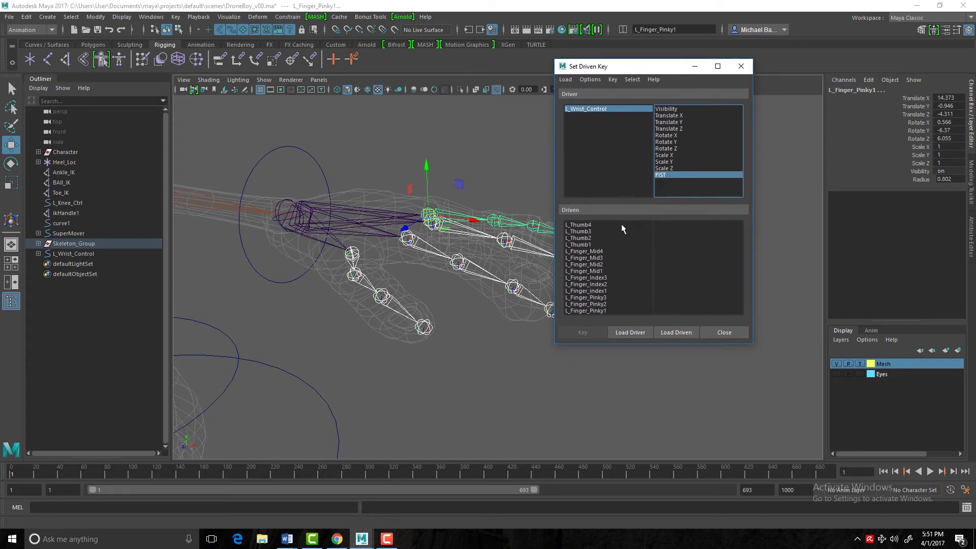
{"action": "left_click_drag", "start_coordinate": [622, 225], "coordinate": [591, 316]}
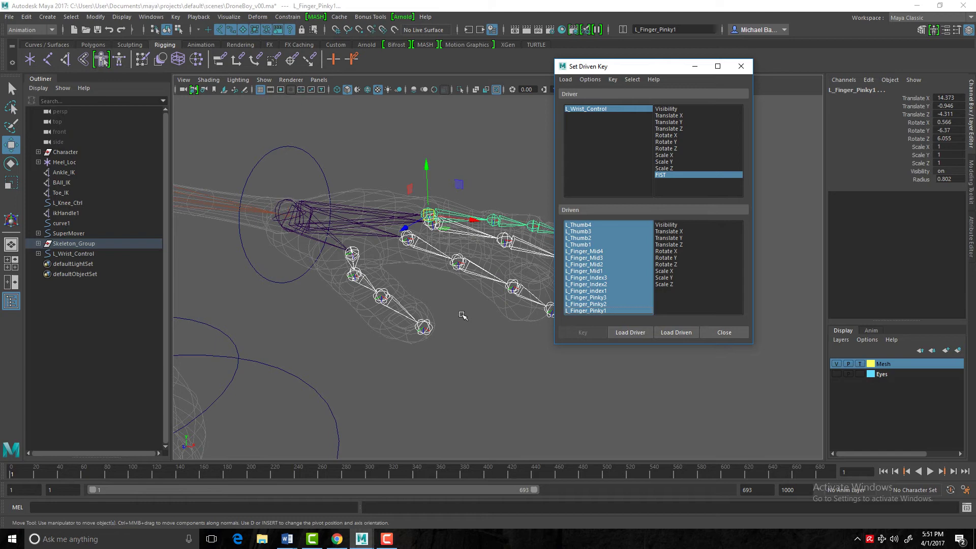
{"action": "mouse_move", "coordinate": [356, 311]}
{"action": "left_mouse_down", "text": "alt"}
{"action": "mouse_move", "coordinate": [372, 315]}
{"action": "mouse_move", "coordinate": [359, 313]}
{"action": "left_mouse_up", "text": "alt"}
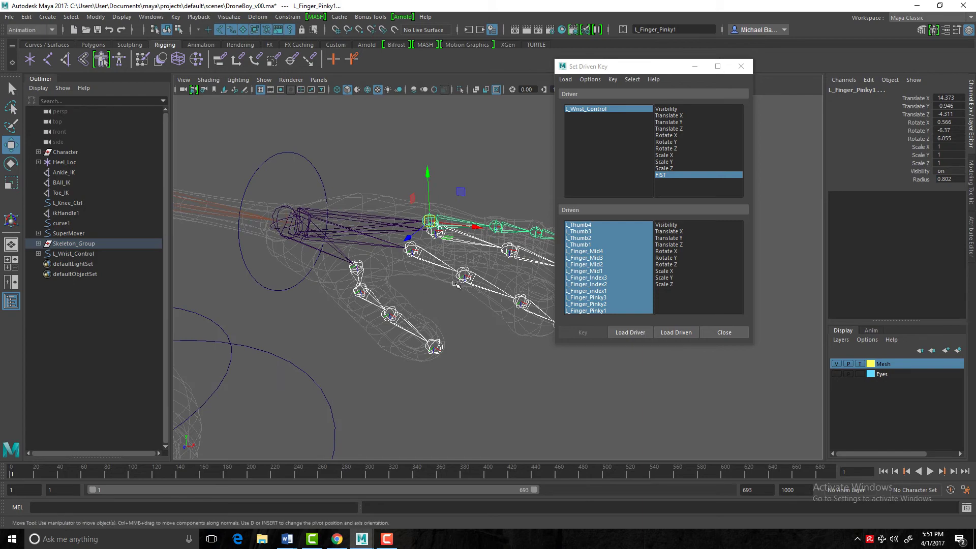
{"action": "right_click_drag", "start_coordinate": [457, 285], "coordinate": [579, 401], "text": "alt"}
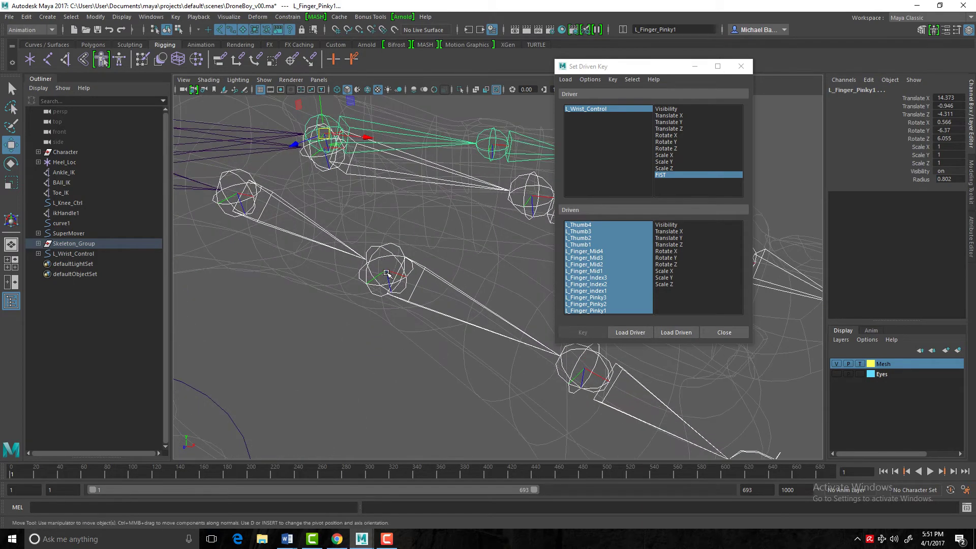
{"action": "right_click_drag", "start_coordinate": [471, 344], "coordinate": [426, 319], "text": "alt"}
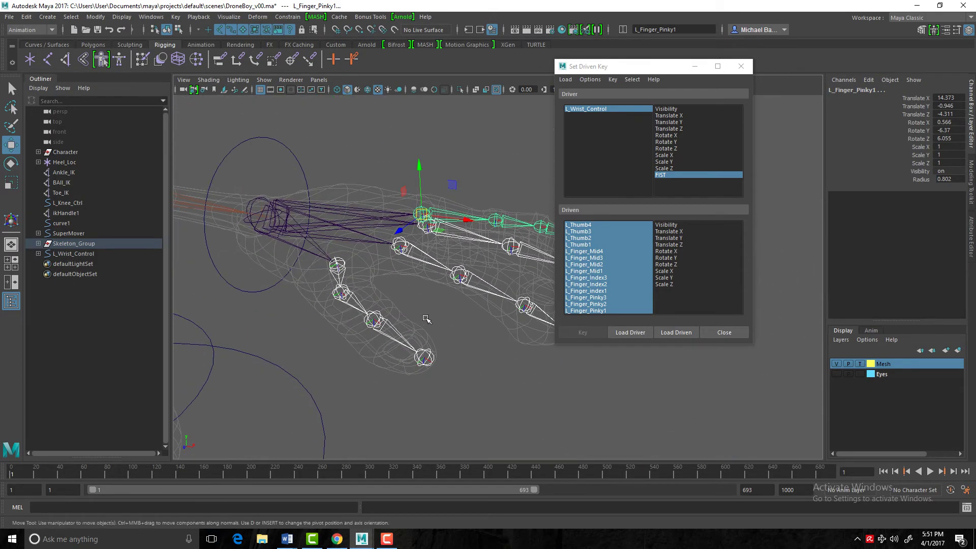
{"action": "left_click", "coordinate": [667, 257]}
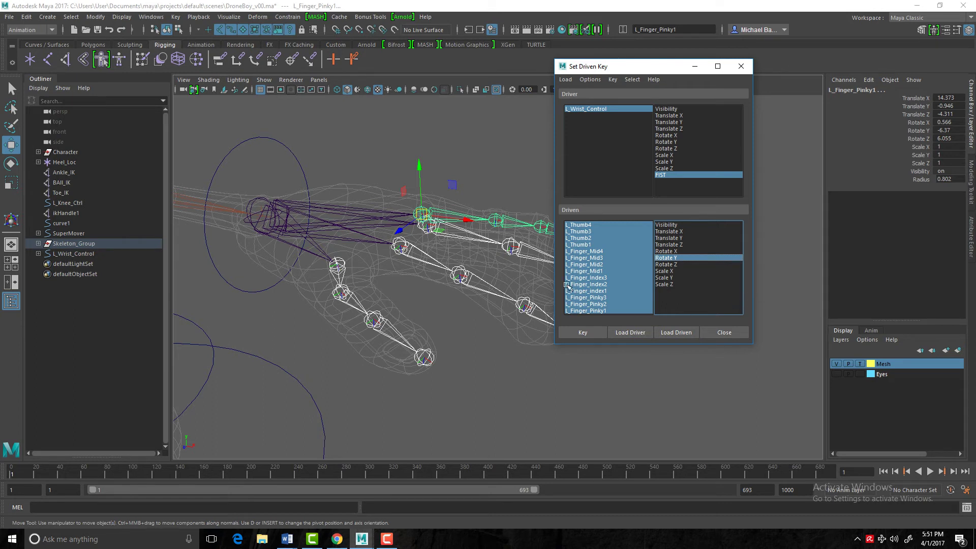
{"action": "left_click_drag", "start_coordinate": [665, 251], "coordinate": [667, 264]}
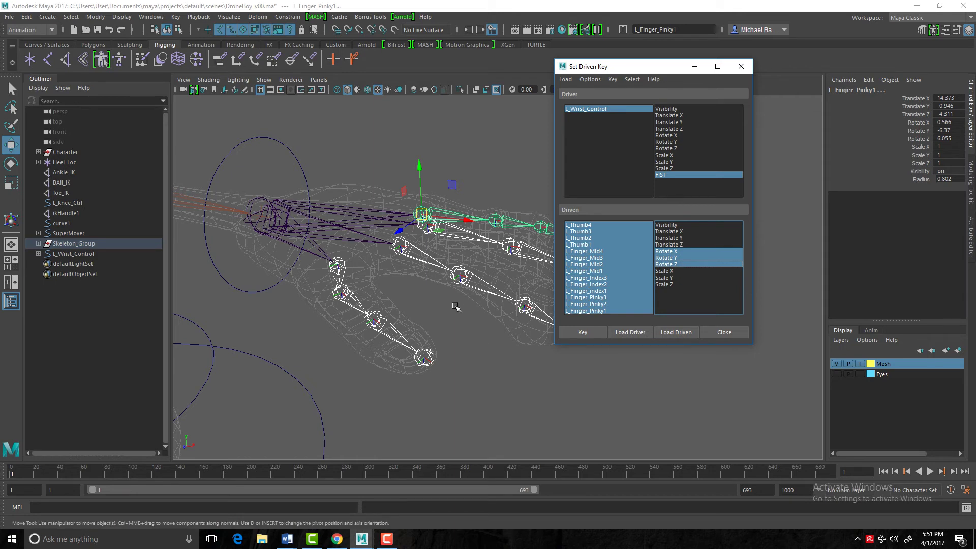
Set a driven key for the open-hand pose of the thumb and finger joints with FIST at 0.
{"action": "scroll", "coordinate": [422, 327], "scroll_direction": "down", "scroll_amount": 8}
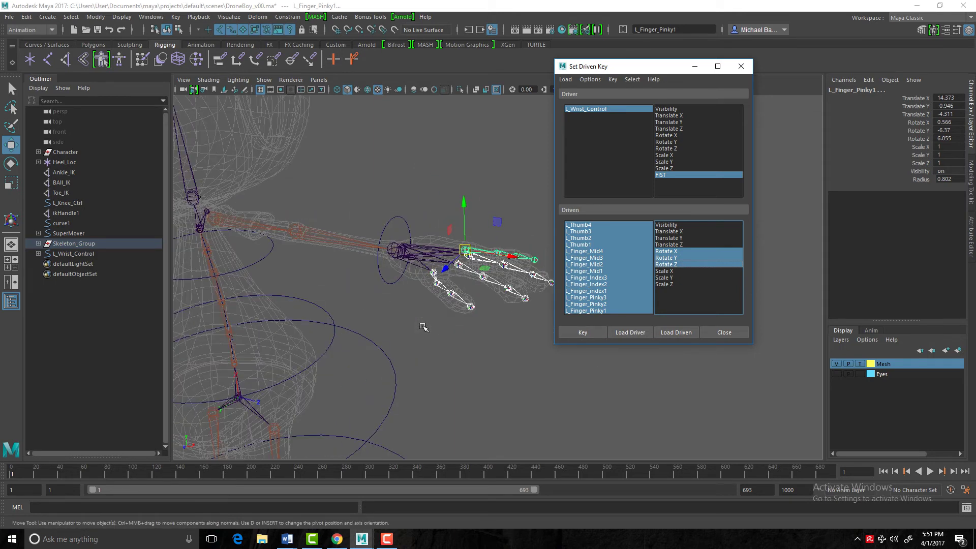
{"action": "mouse_move", "coordinate": [402, 310]}
{"action": "left_mouse_down", "text": "alt"}
{"action": "mouse_move", "coordinate": [388, 309]}
{"action": "mouse_move", "coordinate": [396, 309]}
{"action": "left_mouse_up", "text": "alt"}
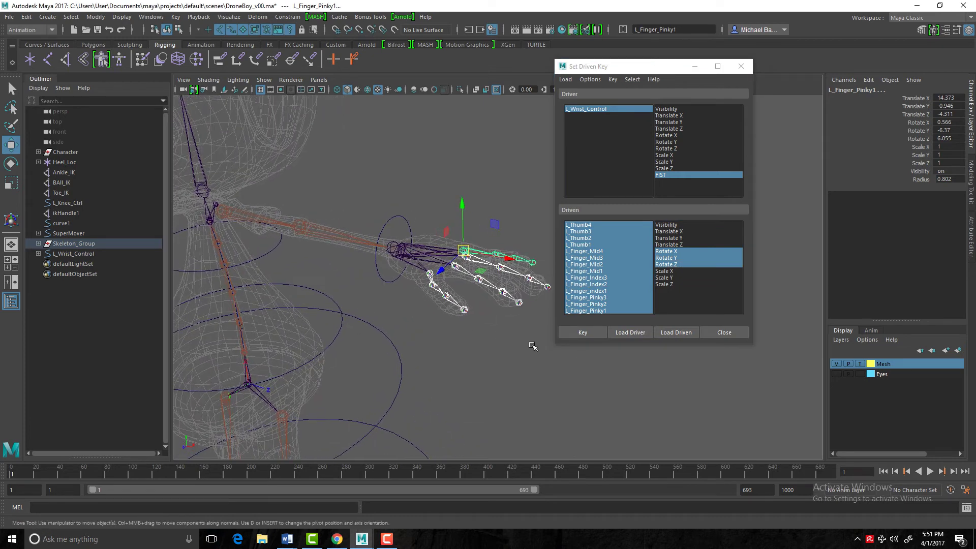
{"action": "left_click", "coordinate": [587, 334]}
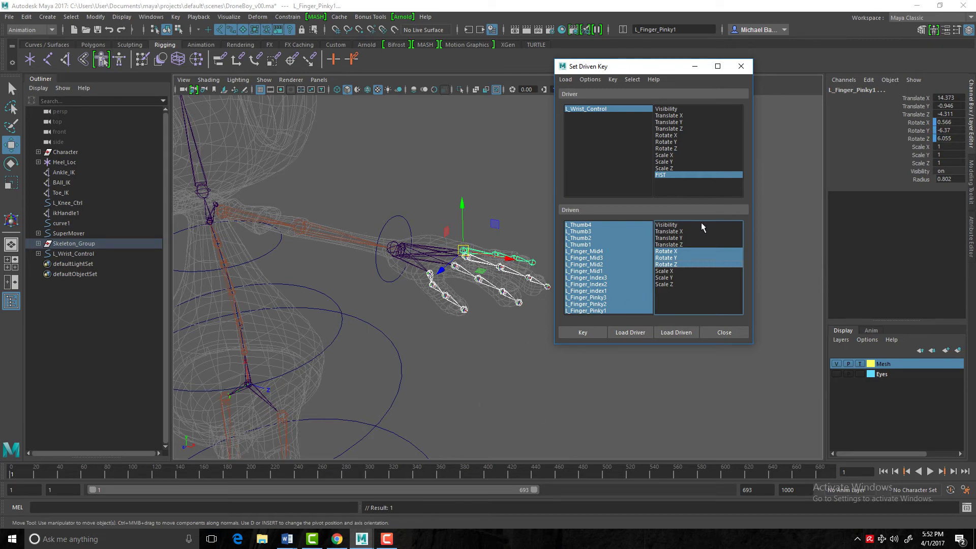
Select L_Wrist_Control and raise its FIST attribute to 50.
{"action": "left_click_drag", "start_coordinate": [654, 66], "coordinate": [675, 64]}
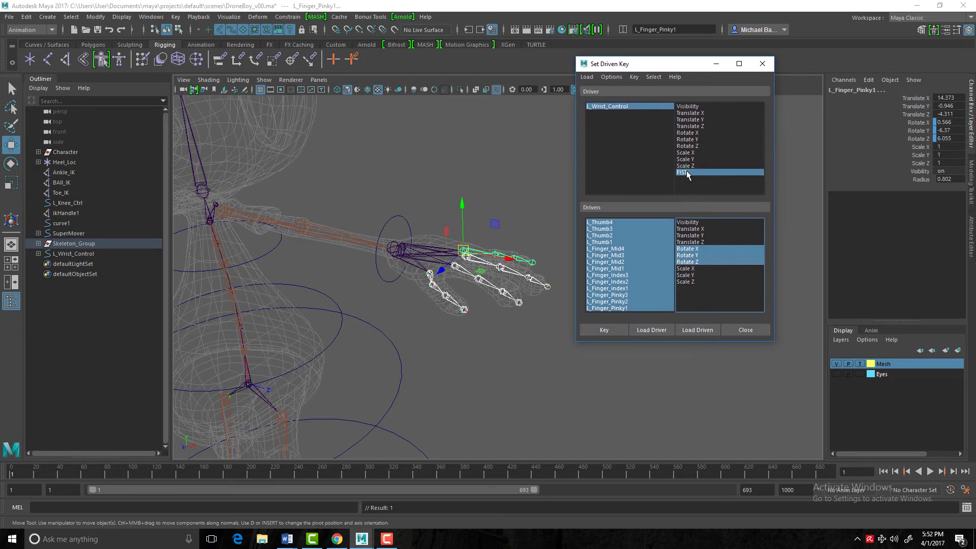
{"action": "left_click", "coordinate": [405, 219]}
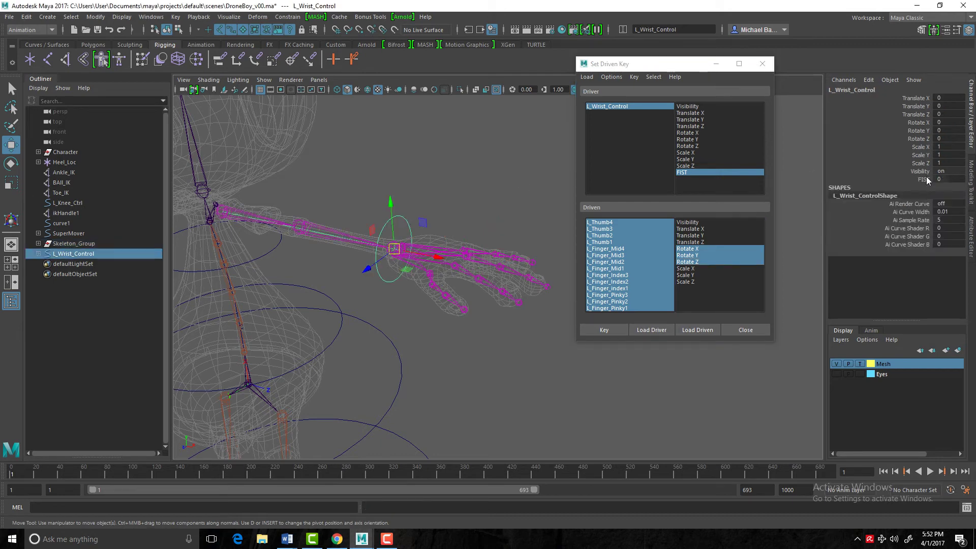
{"action": "left_click", "coordinate": [923, 179]}
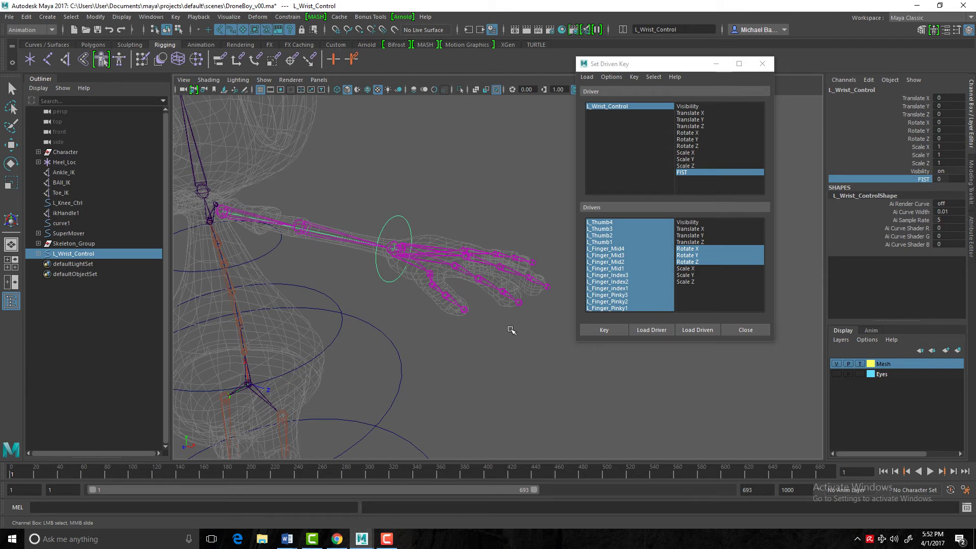
{"action": "middle_click_drag", "start_coordinate": [512, 331], "coordinate": [521, 333]}
{"action": "scroll", "coordinate": [440, 329], "scroll_direction": "up", "scroll_amount": 2}
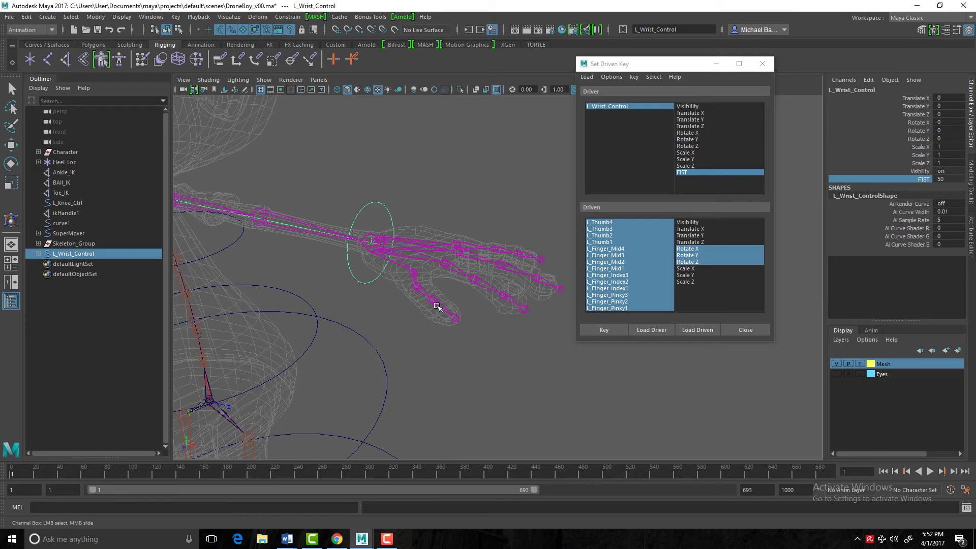
Select all left thumb and finger joints and rotate them together to curl the hand, bringing L_Finger_Pinky1's Rotate Y to about -80.
{"action": "left_click", "coordinate": [423, 293]}
{"action": "key", "text": "w"}
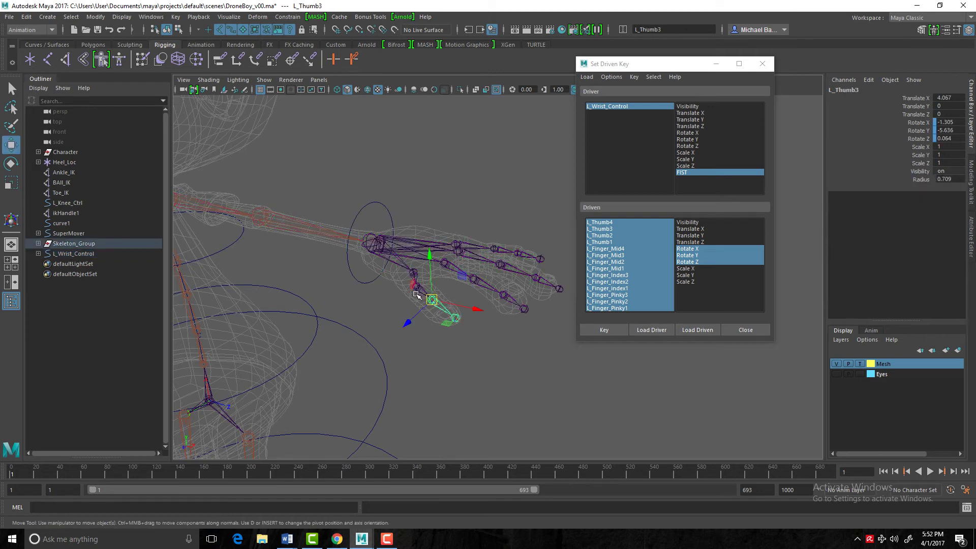
{"action": "left_click", "coordinate": [411, 272]}
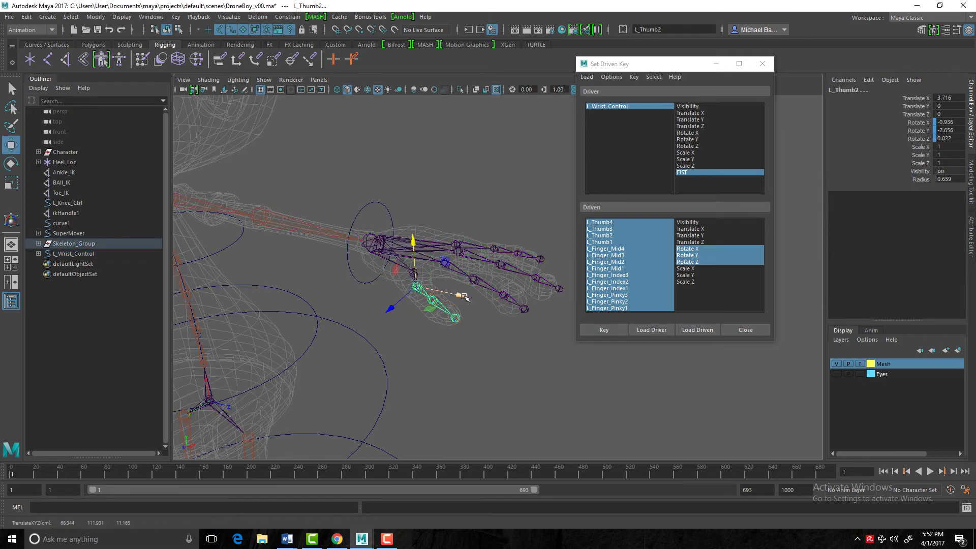
{"action": "key", "text": "q"}
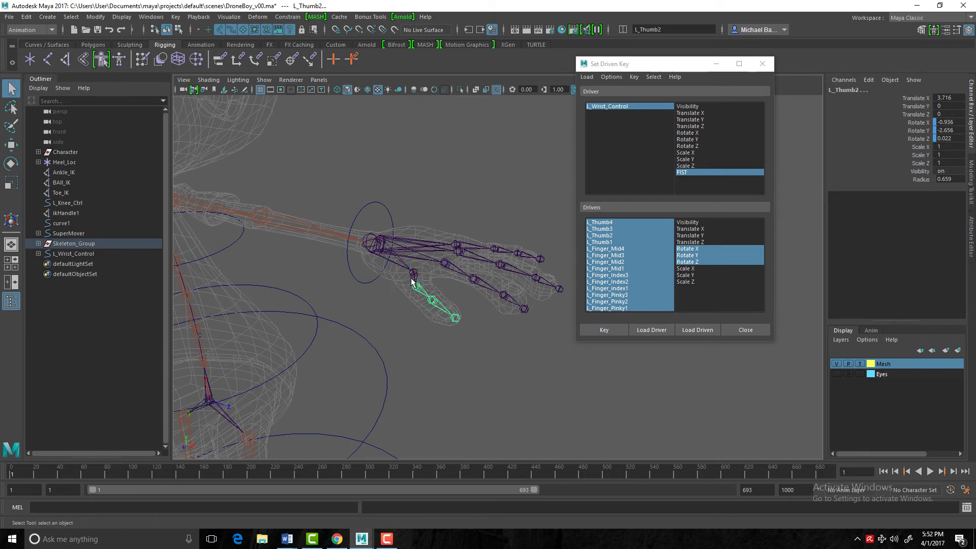
{"action": "left_click", "coordinate": [420, 284]}
{"action": "left_click", "coordinate": [509, 298]}
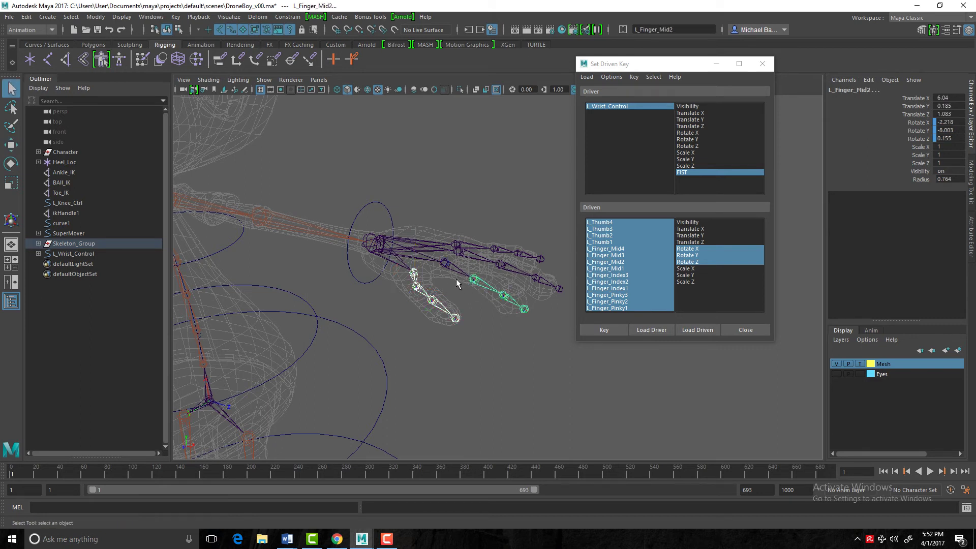
{"action": "left_click", "coordinate": [544, 281]}
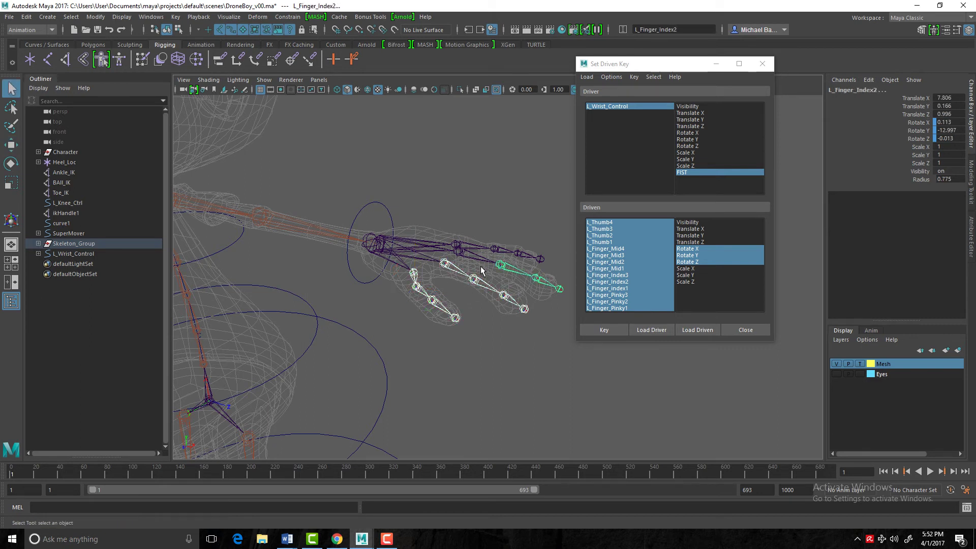
{"action": "left_click", "coordinate": [479, 253]}
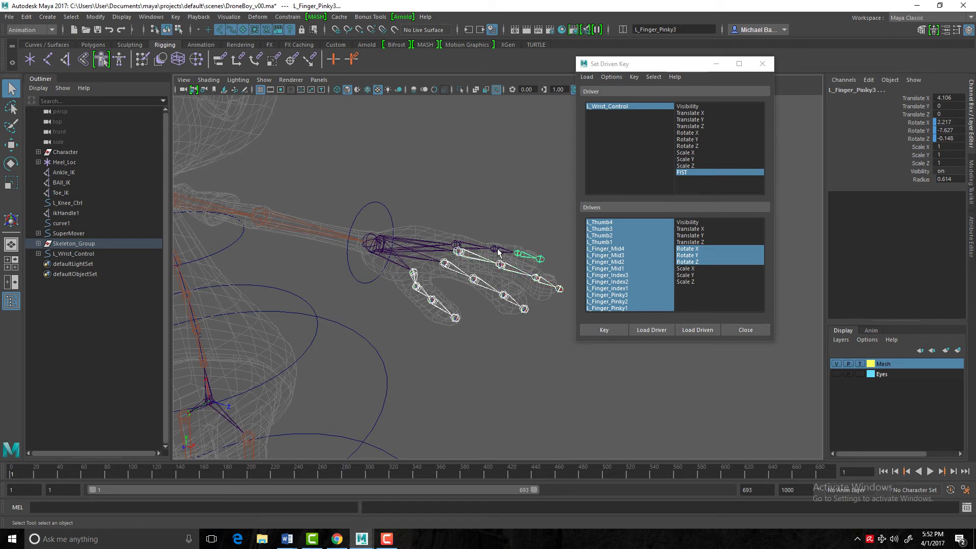
{"action": "left_click", "coordinate": [476, 247]}
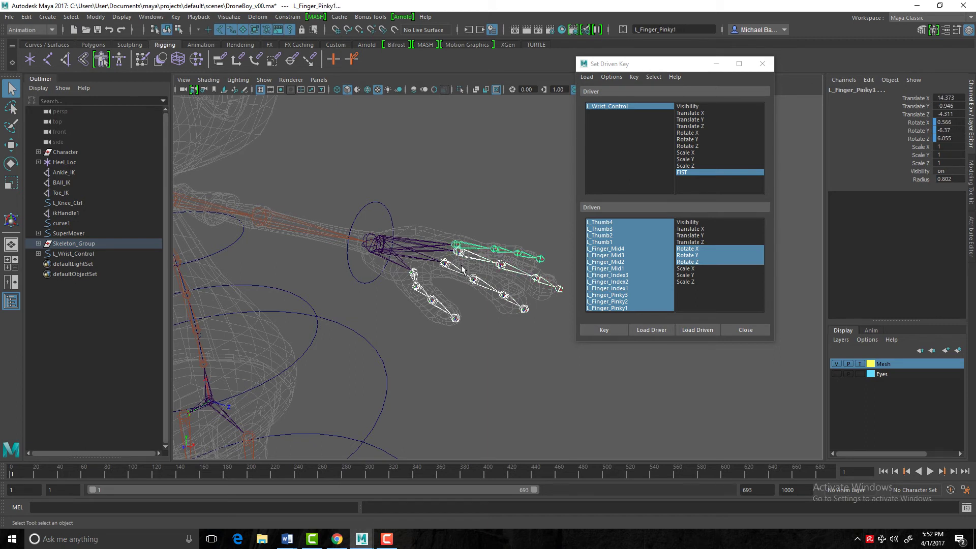
{"action": "key", "text": "e"}
{"action": "left_click_drag", "start_coordinate": [493, 247], "coordinate": [397, 311]}
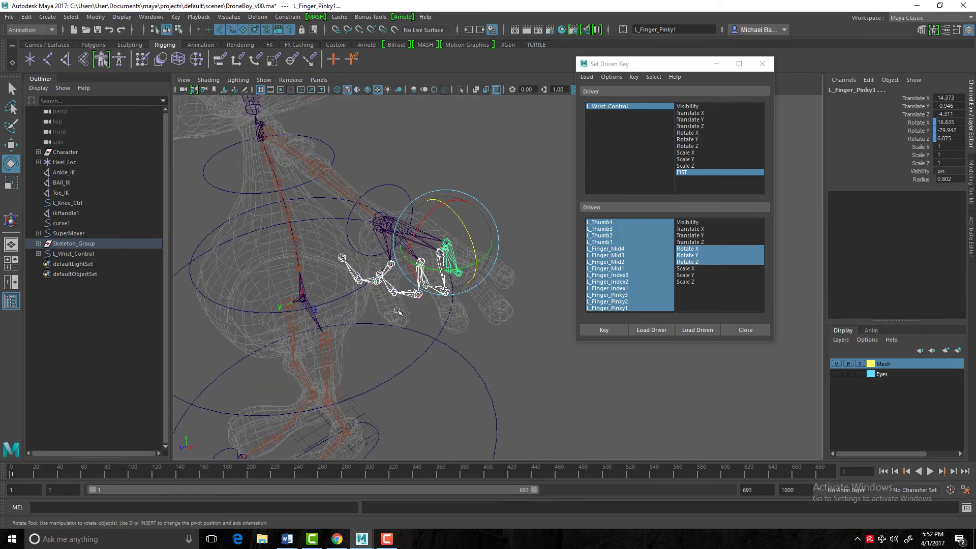
Rotate L_Thumb1 and L_Thumb3 to tuck the thumb against the curled fingers, and set a driven key for the pose at FIST 50.
{"action": "left_click", "coordinate": [386, 279]}
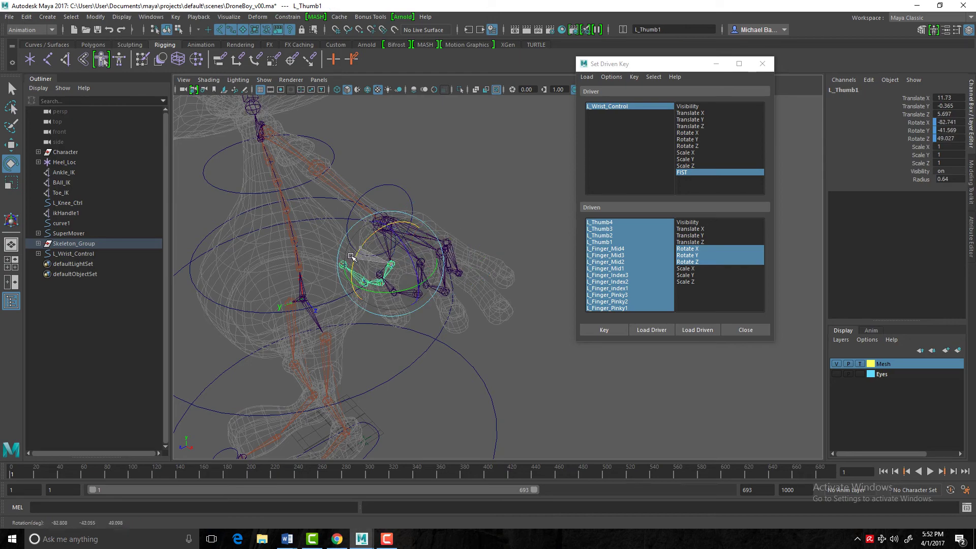
{"action": "left_click_drag", "start_coordinate": [370, 260], "coordinate": [333, 313]}
{"action": "left_click", "coordinate": [375, 336]}
{"action": "left_click", "coordinate": [396, 292]}
{"action": "left_click", "coordinate": [384, 291]}
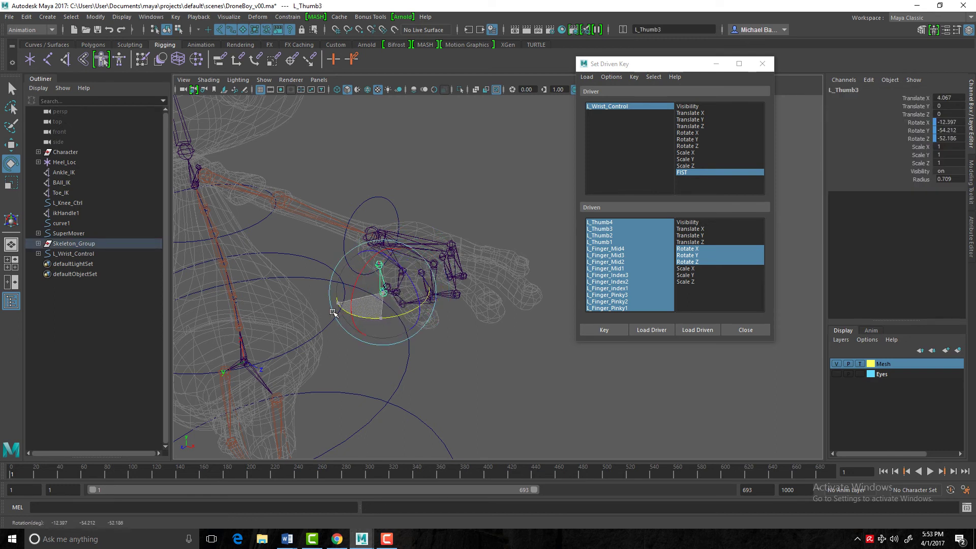
{"action": "left_click_drag", "start_coordinate": [392, 246], "coordinate": [404, 282], "text": "alt"}
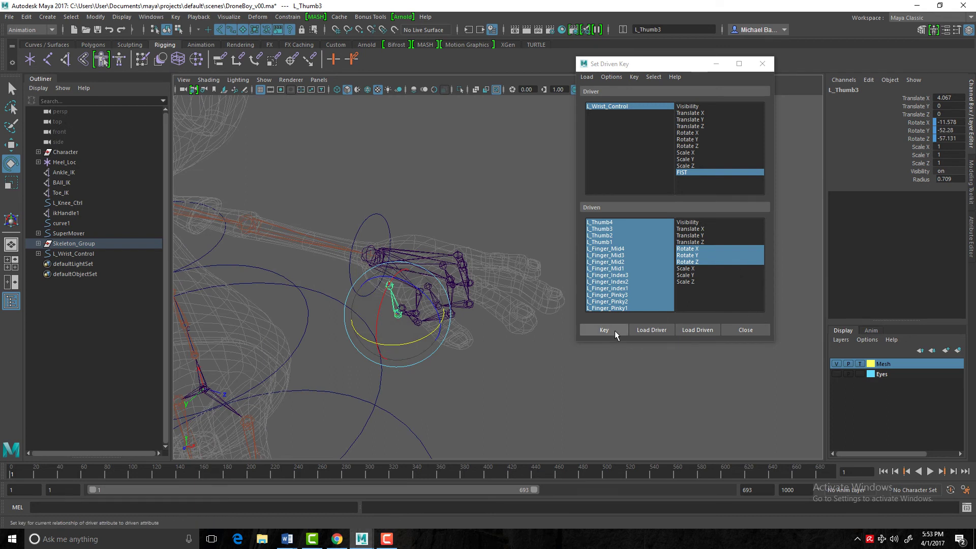
{"action": "left_click", "coordinate": [614, 330]}
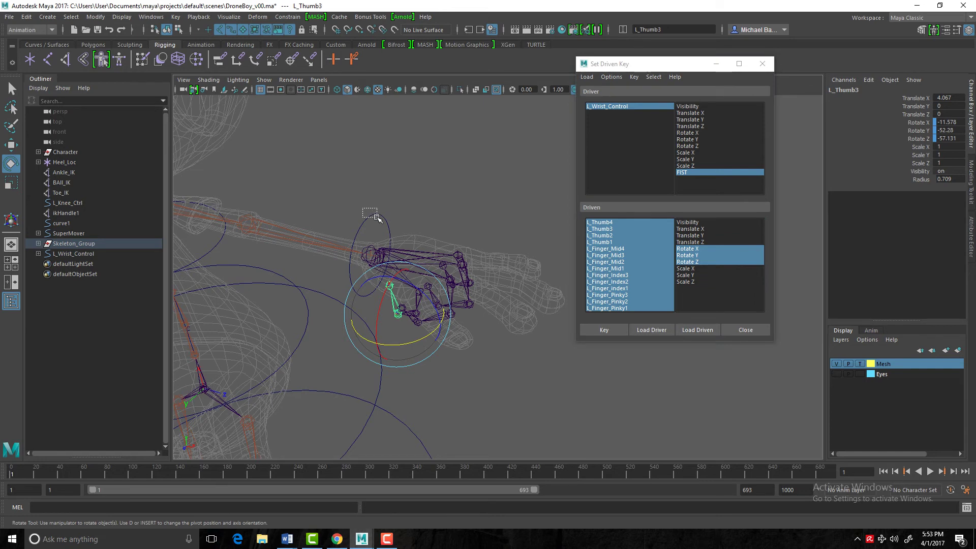
Select L_Wrist_Control and scrub its FIST attribute from 50 down to about 0.4 to test the finger curl.
{"action": "left_click", "coordinate": [376, 217]}
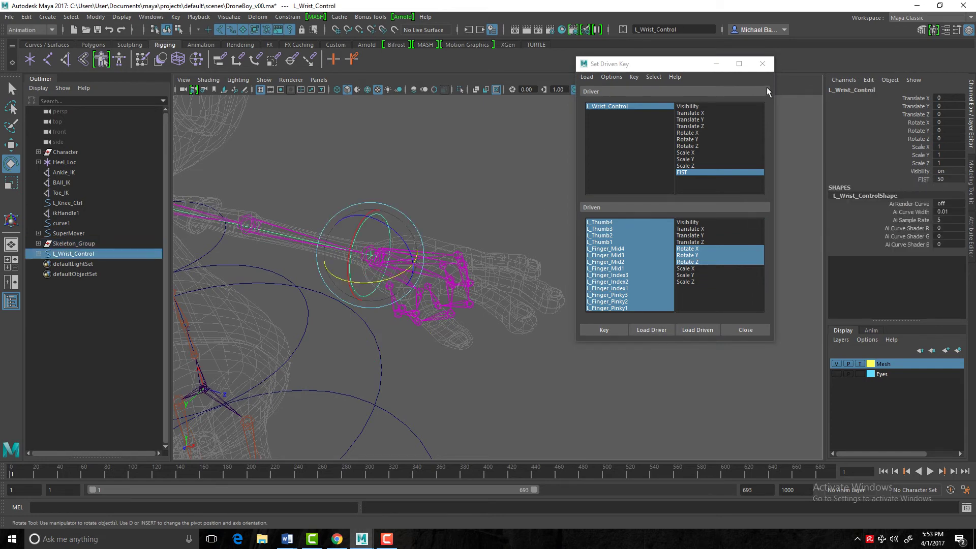
{"action": "left_click_drag", "start_coordinate": [700, 68], "coordinate": [628, 451]}
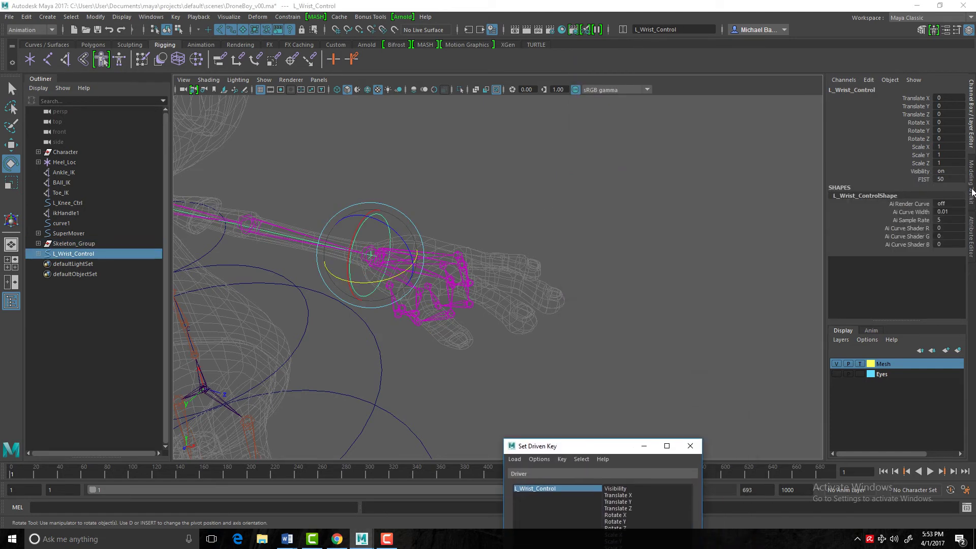
{"action": "left_click", "coordinate": [910, 181]}
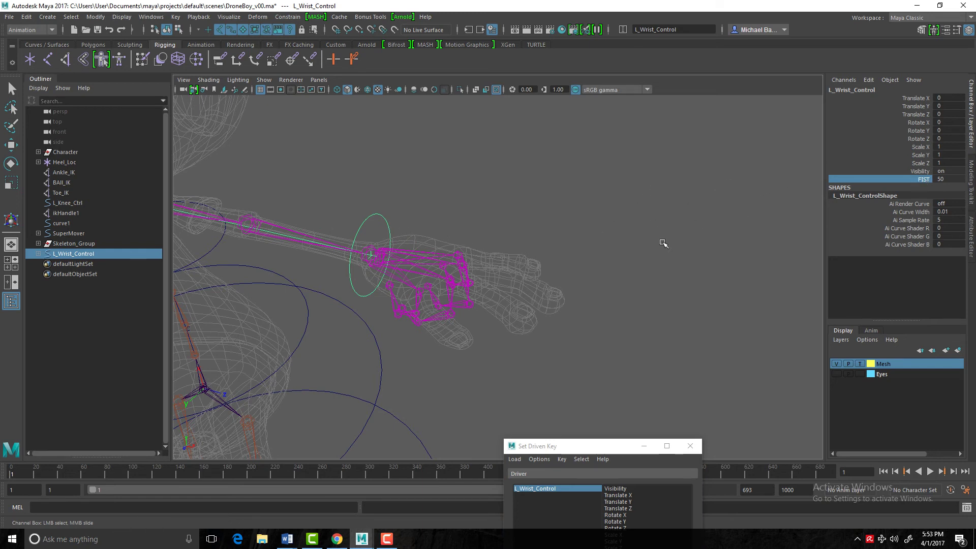
{"action": "middle_click_drag", "start_coordinate": [579, 211], "coordinate": [232, 178]}
{"action": "middle_click_drag", "start_coordinate": [542, 198], "coordinate": [517, 183]}
{"action": "middle_click_drag", "start_coordinate": [582, 185], "coordinate": [386, 184]}
{"action": "middle_click_drag", "start_coordinate": [559, 193], "coordinate": [497, 183]}
Close the Set Driven Key window and clear the selection.
{"action": "left_click_drag", "start_coordinate": [607, 448], "coordinate": [696, 112]}
{"action": "left_click", "coordinate": [778, 110]}
{"action": "left_click", "coordinate": [601, 229]}
{"action": "key", "text": "e"}
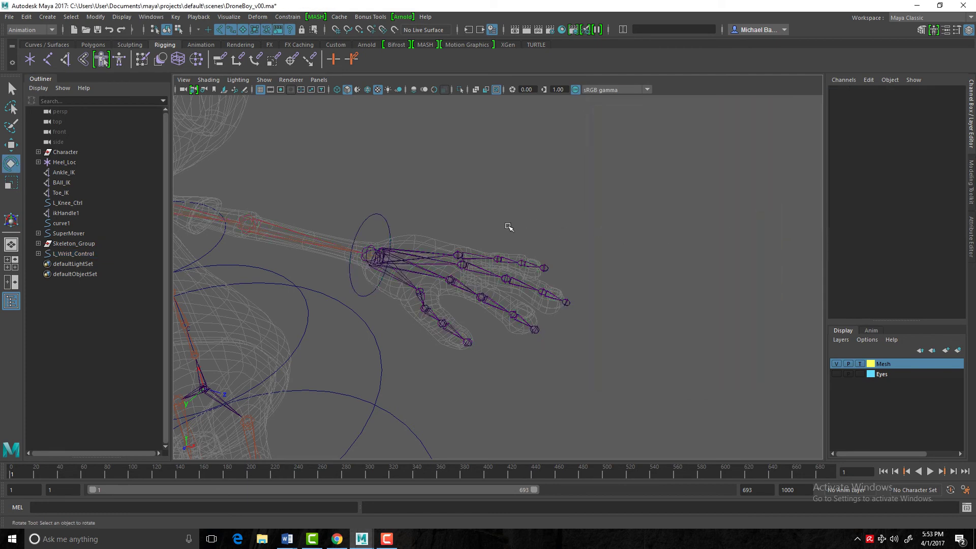
Reselect L_Wrist_Control and scrub its FIST attribute to about -12 to test the hand beyond the open pose.
{"action": "left_click_drag", "start_coordinate": [367, 209], "coordinate": [385, 224]}
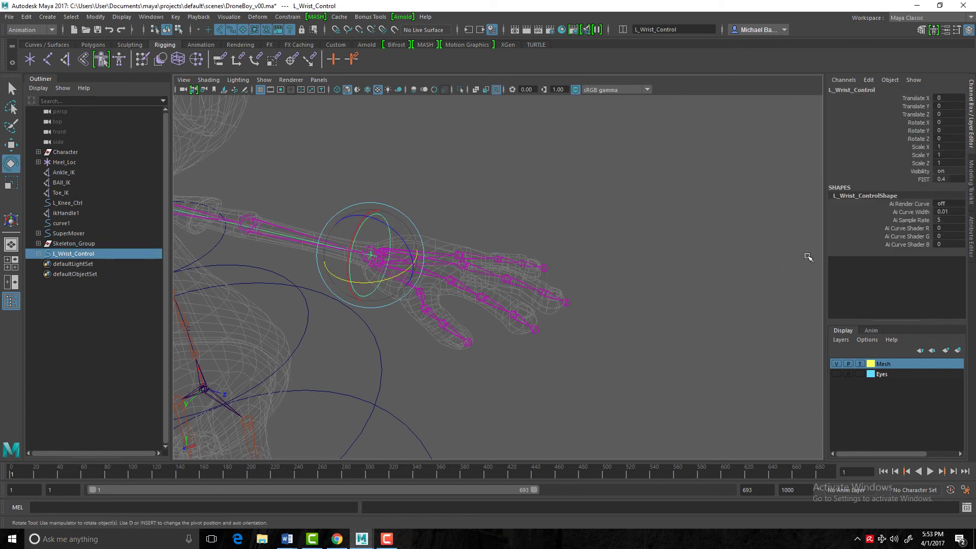
{"action": "left_click", "coordinate": [922, 180]}
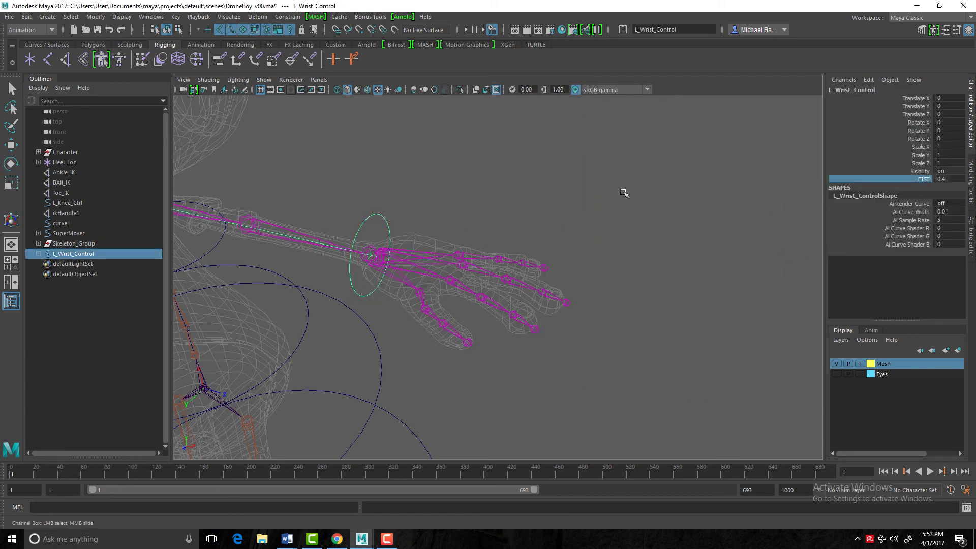
{"action": "middle_click_drag", "start_coordinate": [625, 199], "coordinate": [878, 204]}
{"action": "middle_click_drag", "start_coordinate": [582, 197], "coordinate": [560, 207]}
{"action": "left_click_drag", "start_coordinate": [483, 235], "coordinate": [564, 190], "text": "alt"}
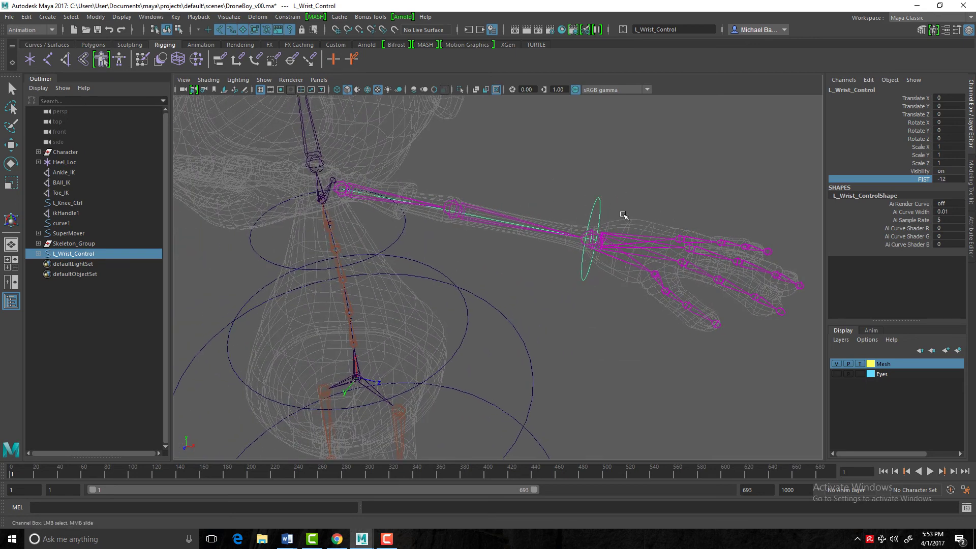
Test the left arm by moving L_Wrist_Control toward the body, rotating it about -49.5 in Y and scrubbing FIST.
{"action": "key", "text": "w"}
{"action": "left_click_drag", "start_coordinate": [590, 238], "coordinate": [488, 268]}
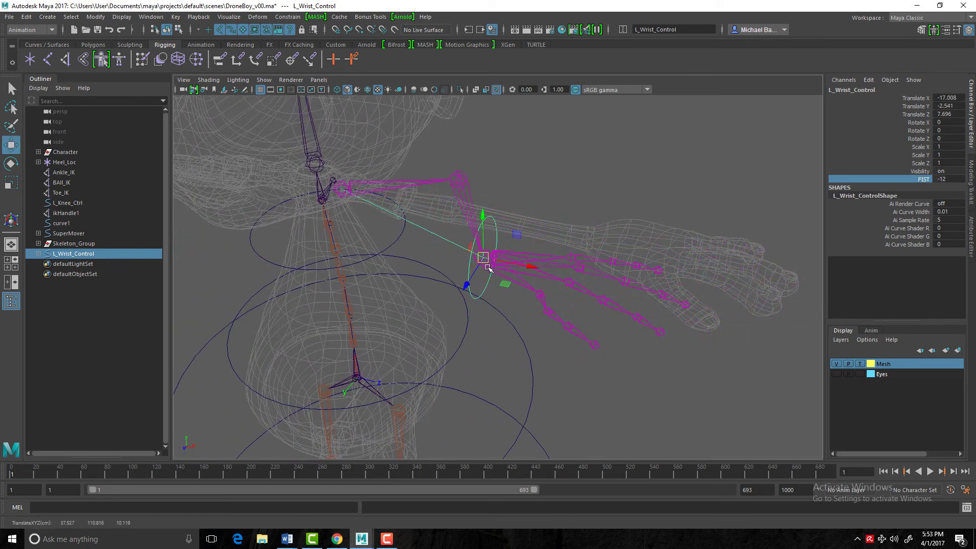
{"action": "key", "text": "e"}
{"action": "left_click_drag", "start_coordinate": [523, 311], "coordinate": [464, 293]}
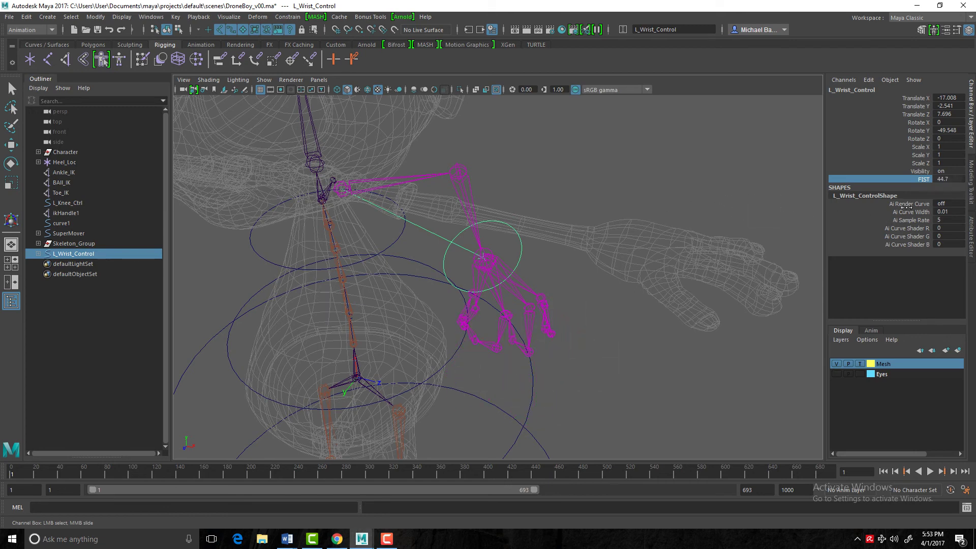
{"action": "left_click_drag", "start_coordinate": [630, 359], "coordinate": [514, 239], "text": "alt"}
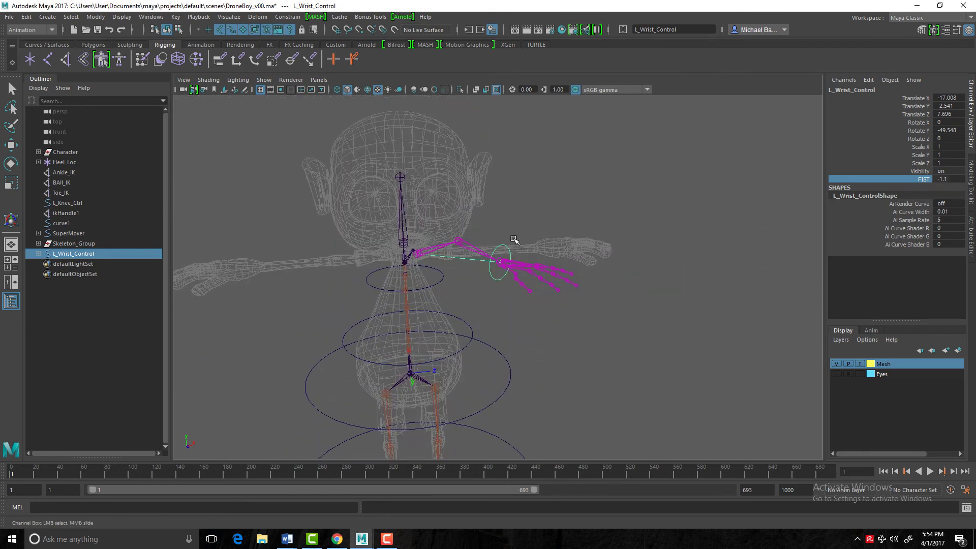
Reset L_Wrist_Control's Translate X, Y, Z and Rotate X, Y values to 0.
{"action": "left_click", "coordinate": [506, 240]}
{"action": "left_click", "coordinate": [502, 246]}
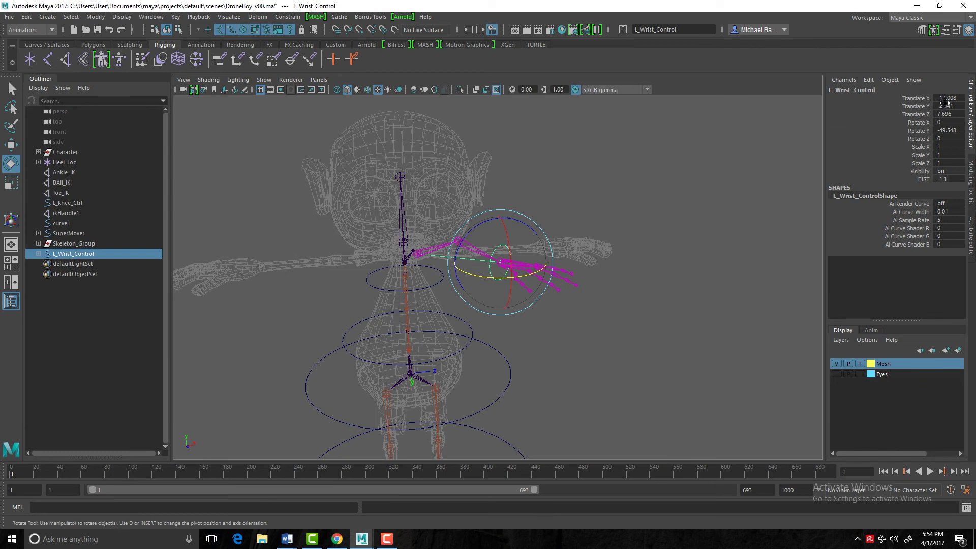
{"action": "left_click_drag", "start_coordinate": [944, 101], "coordinate": [945, 130]}
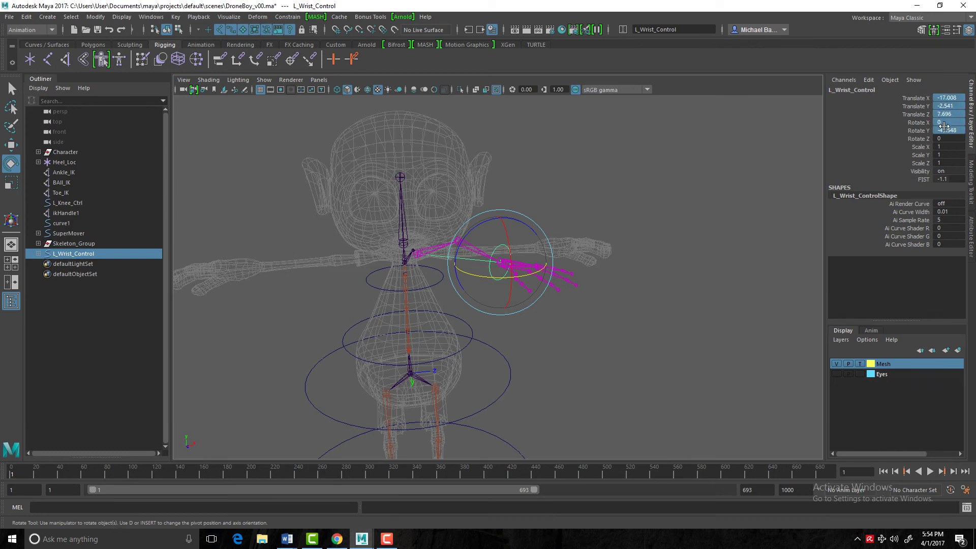
{"action": "type", "text": "0"}
{"action": "key", "text": "Return"}
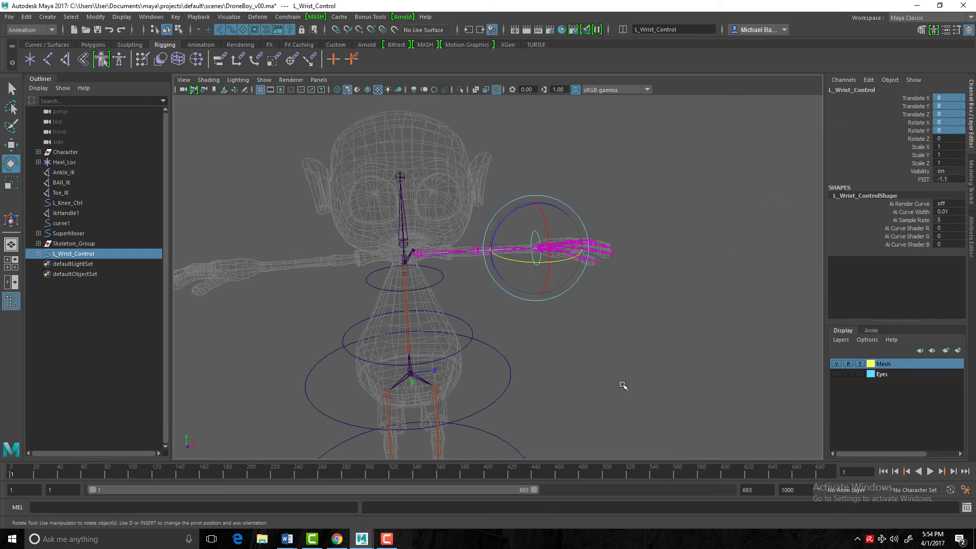
Examine the left arm, hand joints and wrist control from several angles.
{"action": "left_click_drag", "start_coordinate": [555, 342], "coordinate": [590, 338], "text": "alt"}
{"action": "scroll", "coordinate": [589, 337], "scroll_direction": "up", "scroll_amount": 1}
{"action": "scroll", "coordinate": [585, 340], "scroll_direction": "up", "scroll_amount": 1}
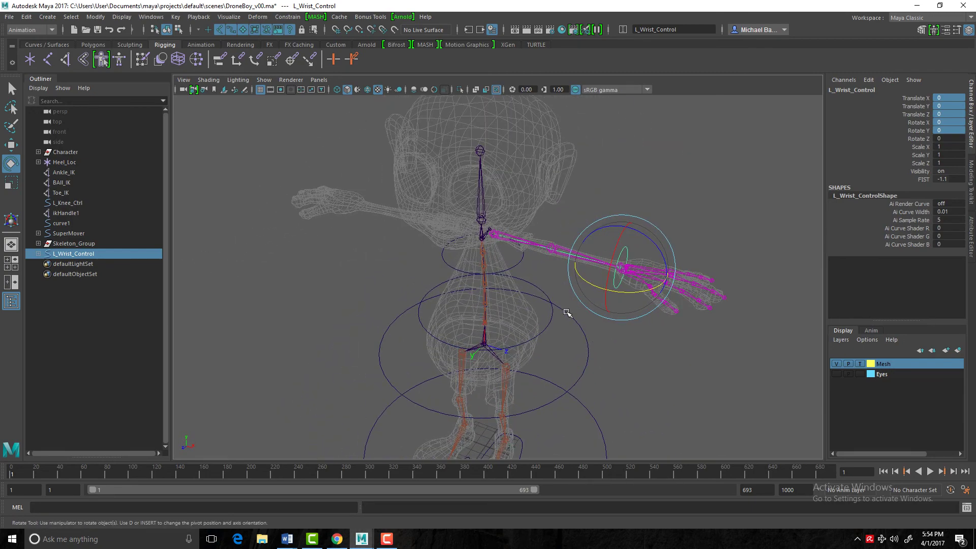
{"action": "right_click_drag", "start_coordinate": [565, 311], "coordinate": [594, 364], "text": "alt"}
{"action": "left_click_drag", "start_coordinate": [593, 364], "coordinate": [566, 338], "text": "alt"}
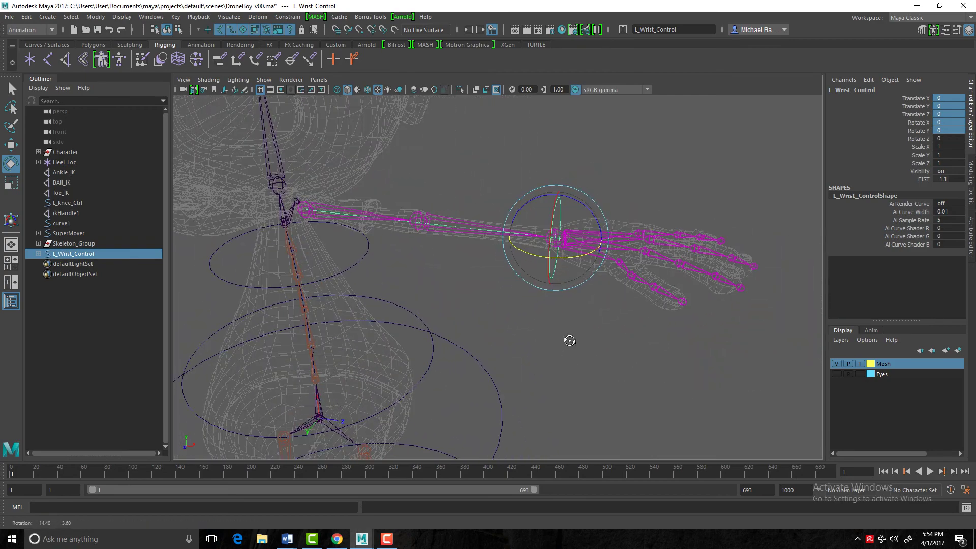
{"action": "left_click", "coordinate": [488, 148]}
{"action": "left_click", "coordinate": [563, 289]}
{"action": "left_click_drag", "start_coordinate": [563, 290], "coordinate": [588, 327], "text": "alt"}
{"action": "right_click_drag", "start_coordinate": [588, 327], "coordinate": [500, 294], "text": "alt"}
{"action": "mouse_move", "coordinate": [501, 294]}
{"action": "left_mouse_down", "text": "alt"}
{"action": "mouse_move", "coordinate": [473, 300]}
{"action": "mouse_move", "coordinate": [507, 303]}
{"action": "left_mouse_up", "text": "alt"}
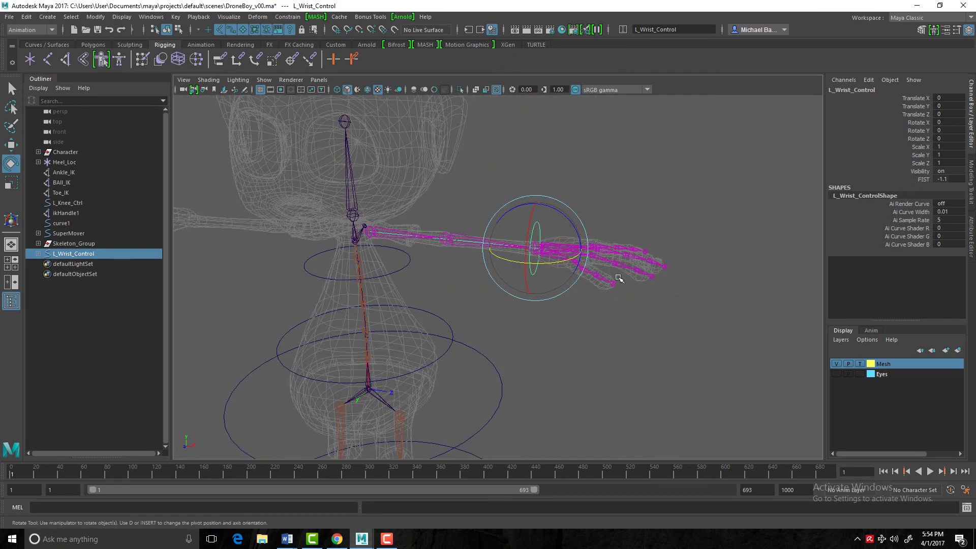
{"action": "left_click_drag", "start_coordinate": [549, 314], "coordinate": [560, 305], "text": "alt"}
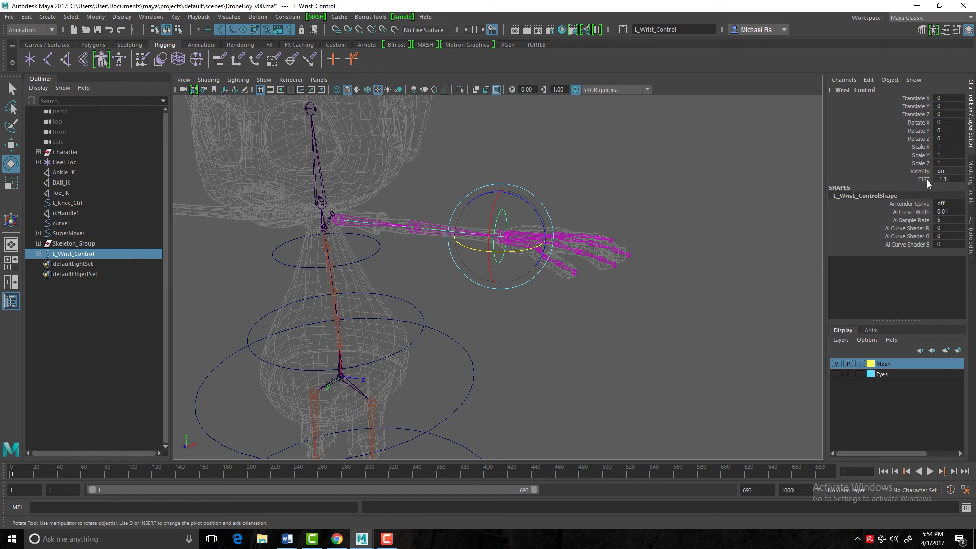
{"action": "left_click_drag", "start_coordinate": [508, 331], "coordinate": [496, 214], "text": "alt"}
Select the L_Scapula joint, switch to the Rigging menu set and locate the Mirror Joints command without running it.
{"action": "left_click", "coordinate": [529, 192]}
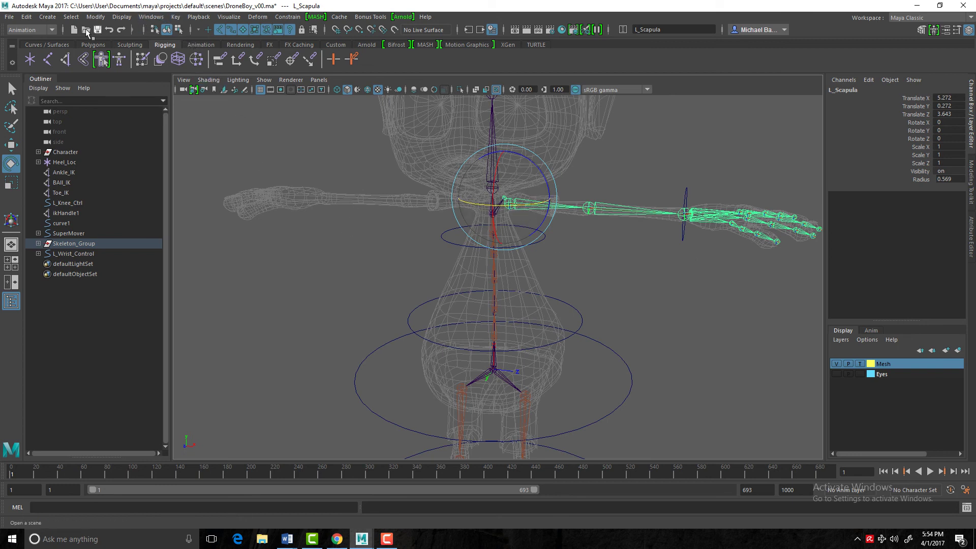
{"action": "left_click", "coordinate": [31, 29]}
{"action": "left_click", "coordinate": [28, 49]}
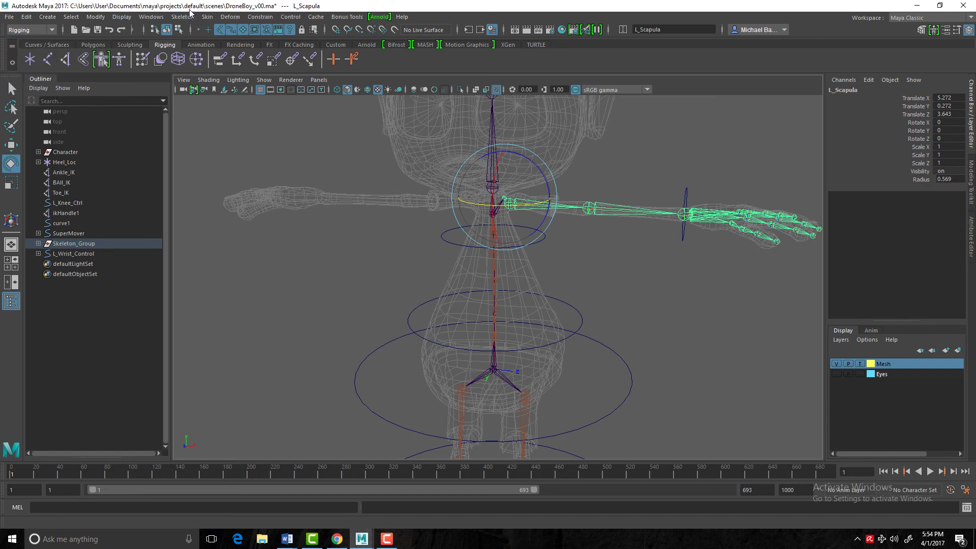
{"action": "left_click", "coordinate": [182, 17]}
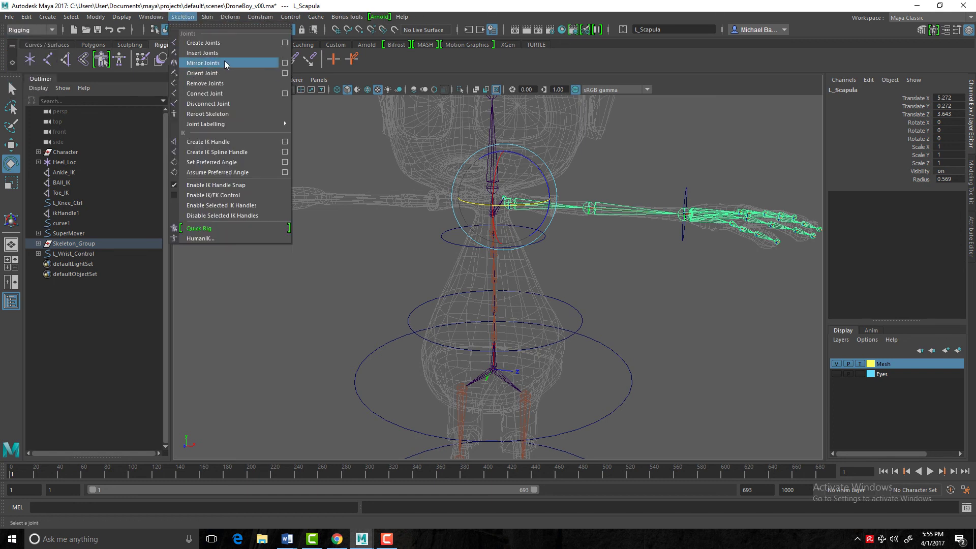
{"action": "left_click", "coordinate": [350, 253]}
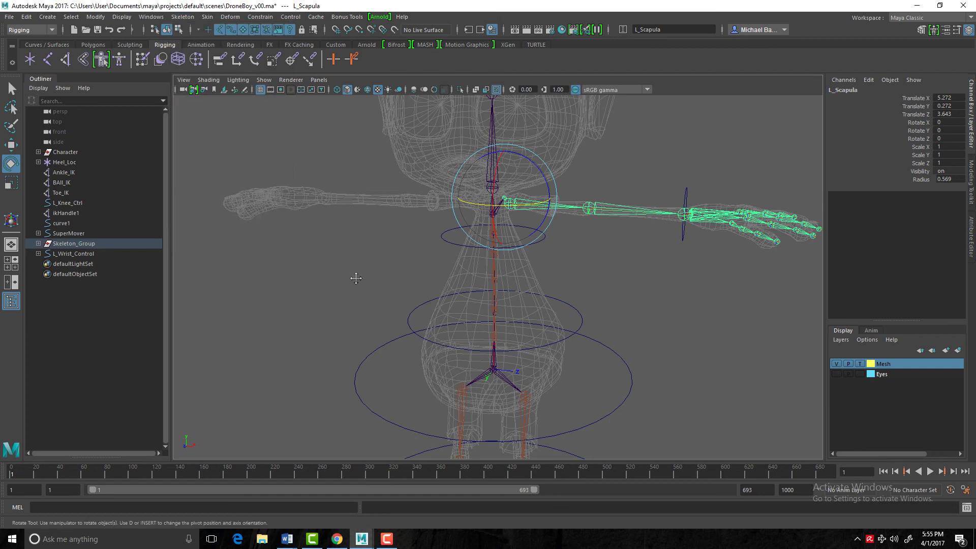
Check what ROOTControl, L_Wrist_Control and TopSpineControl each drive by selecting them in turn.
{"action": "left_click_drag", "start_coordinate": [355, 276], "coordinate": [489, 301], "text": "alt"}
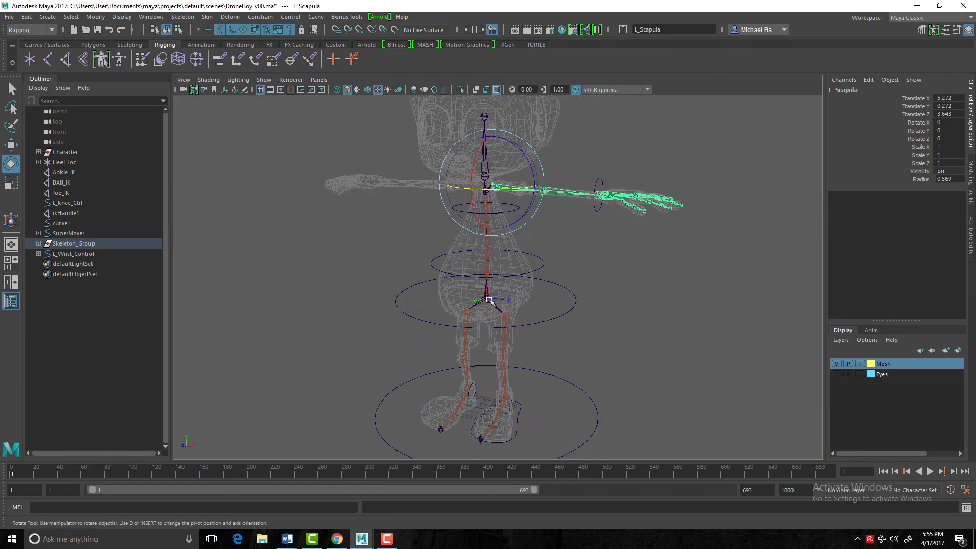
{"action": "left_click", "coordinate": [560, 310]}
{"action": "left_click_drag", "start_coordinate": [601, 359], "coordinate": [586, 336], "text": "alt"}
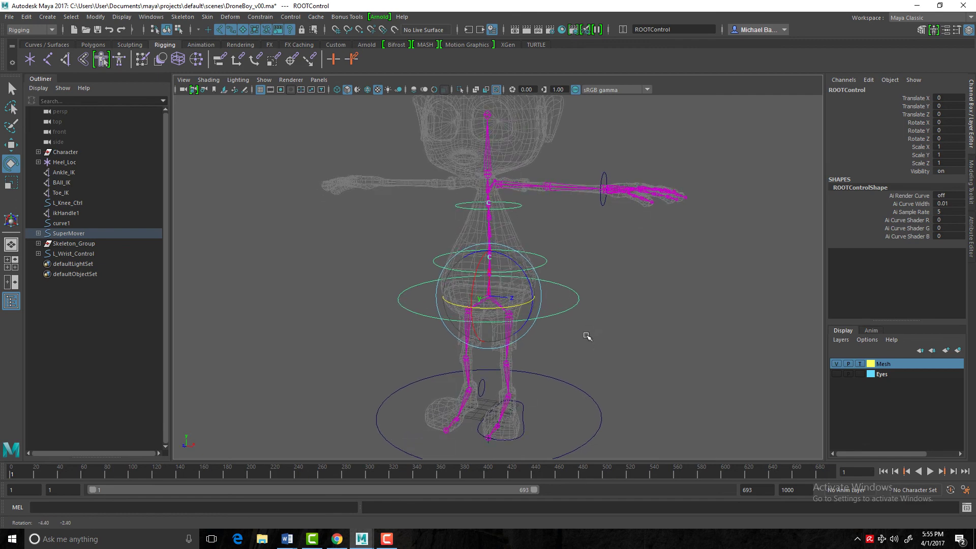
{"action": "left_click", "coordinate": [602, 203]}
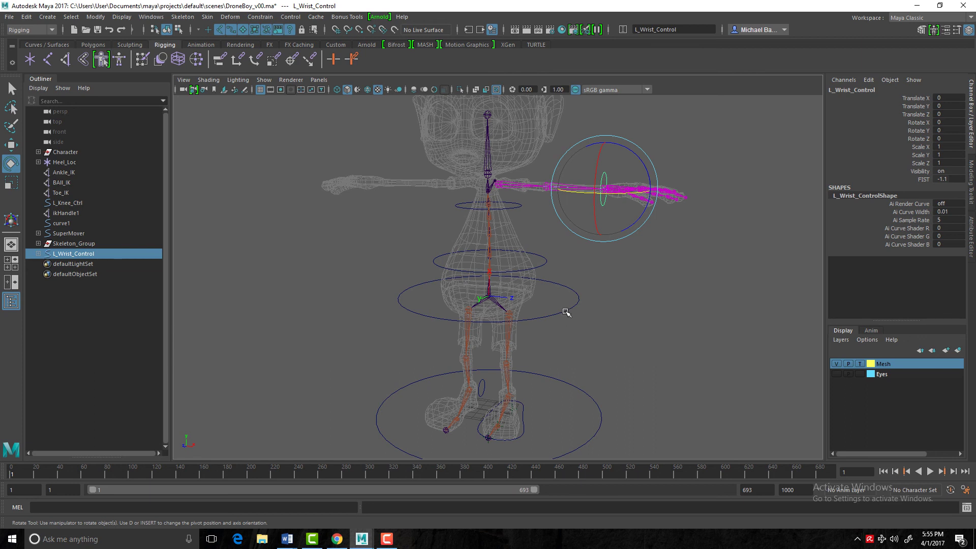
{"action": "left_click", "coordinate": [578, 298]}
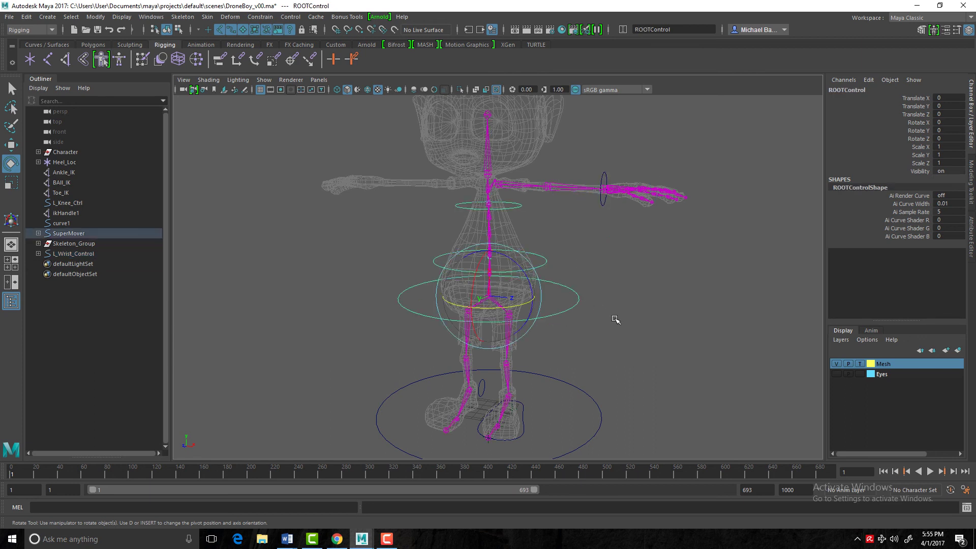
{"action": "left_click", "coordinate": [616, 319]}
{"action": "left_click", "coordinate": [518, 208]}
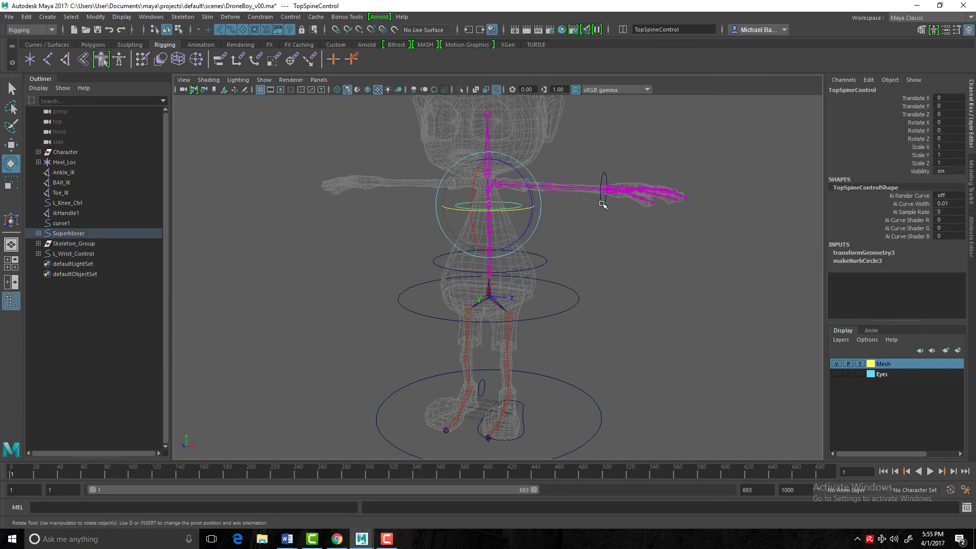
Move ROOTControl to test whether the left wrist control follows the body, and undo the move.
{"action": "left_click", "coordinate": [579, 275]}
{"action": "left_click", "coordinate": [577, 305]}
{"action": "middle_click_drag", "start_coordinate": [548, 314], "coordinate": [531, 301], "text": "alt"}
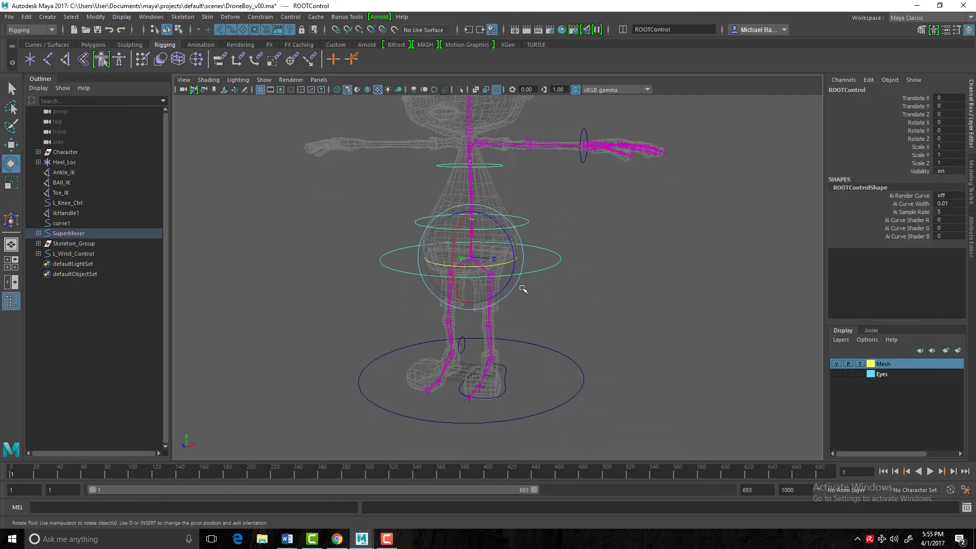
{"action": "key", "text": "w"}
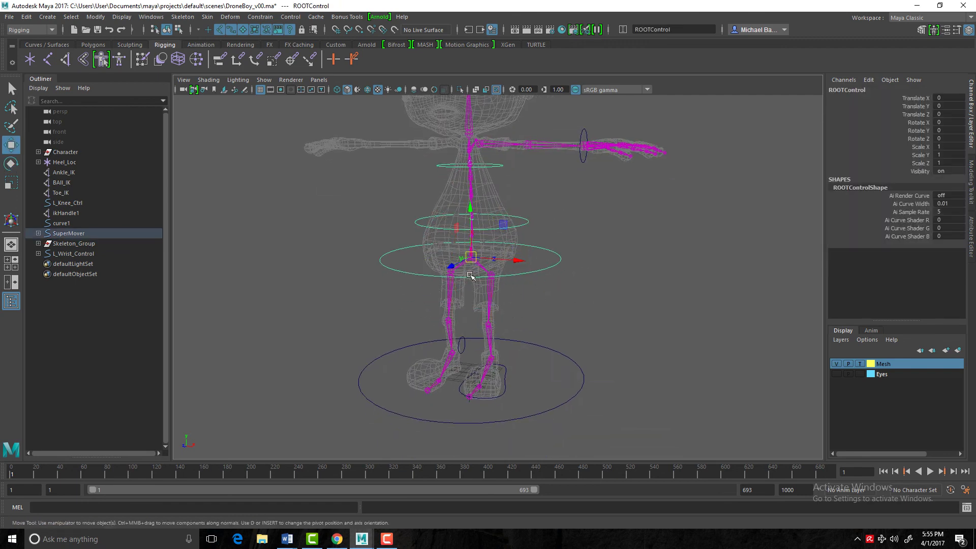
{"action": "left_click_drag", "start_coordinate": [471, 257], "coordinate": [443, 290]}
{"action": "key", "text": "ctrl+z"}
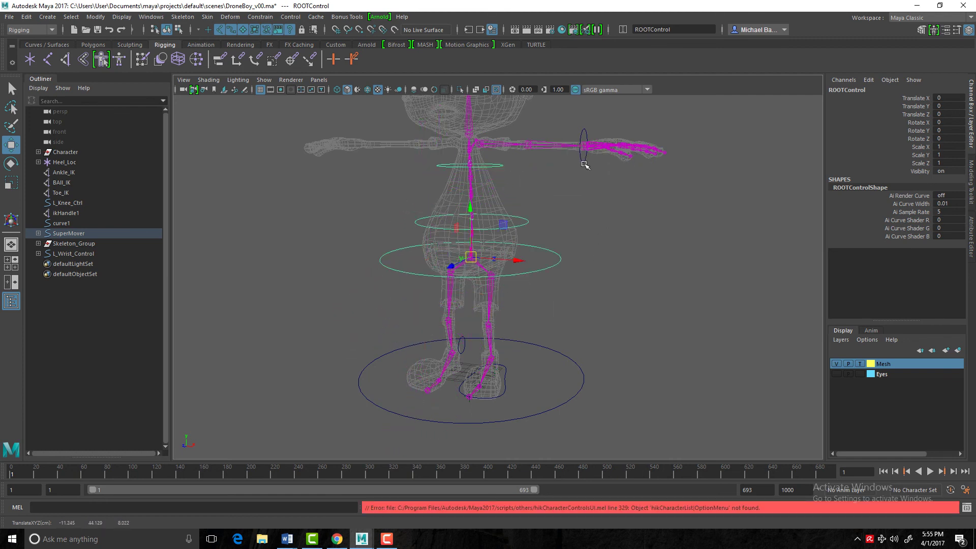
Parent L_Wrist_Control to ROOTControl and clear the selection.
{"action": "left_click", "coordinate": [585, 164]}
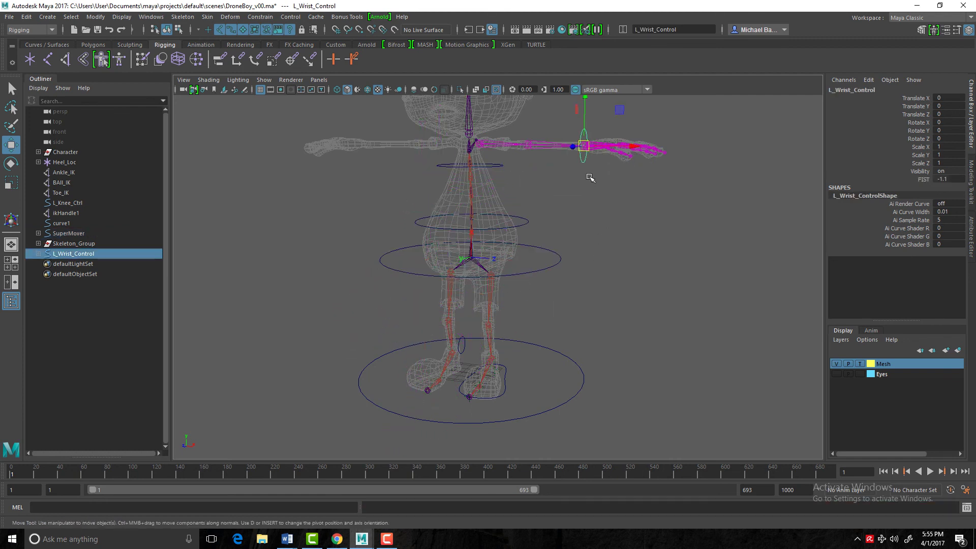
{"action": "left_click", "coordinate": [557, 263]}
{"action": "left_click", "coordinate": [575, 268]}
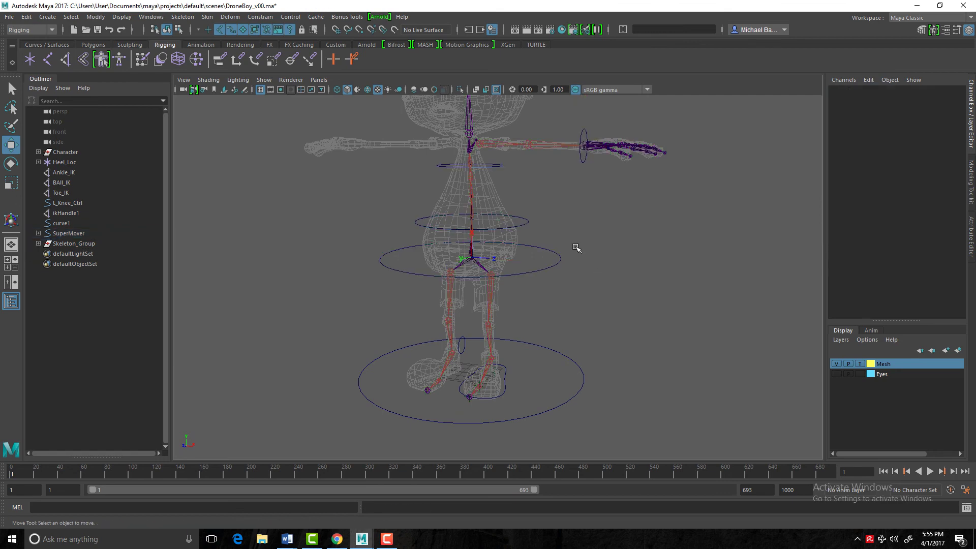
Test the wrist parenting by moving ROOTControl about -10.9, -11.8, 6.9 in X, Y, Z, and undo the move.
{"action": "left_click_drag", "start_coordinate": [536, 256], "coordinate": [554, 291]}
{"action": "left_click_drag", "start_coordinate": [473, 260], "coordinate": [447, 277]}
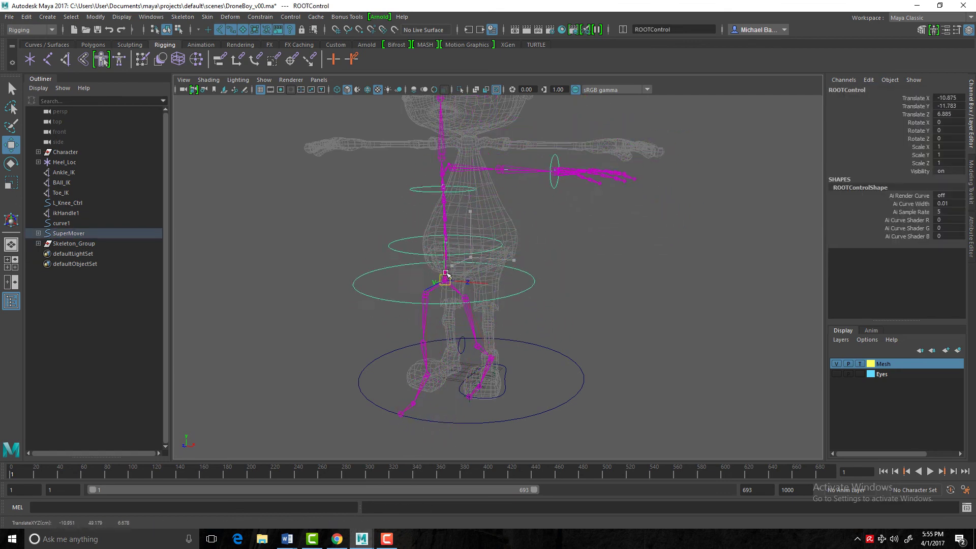
{"action": "key", "text": "ctrl+z"}
{"action": "key", "text": "ctrl+z"}
{"action": "key", "text": "ctrl+z"}
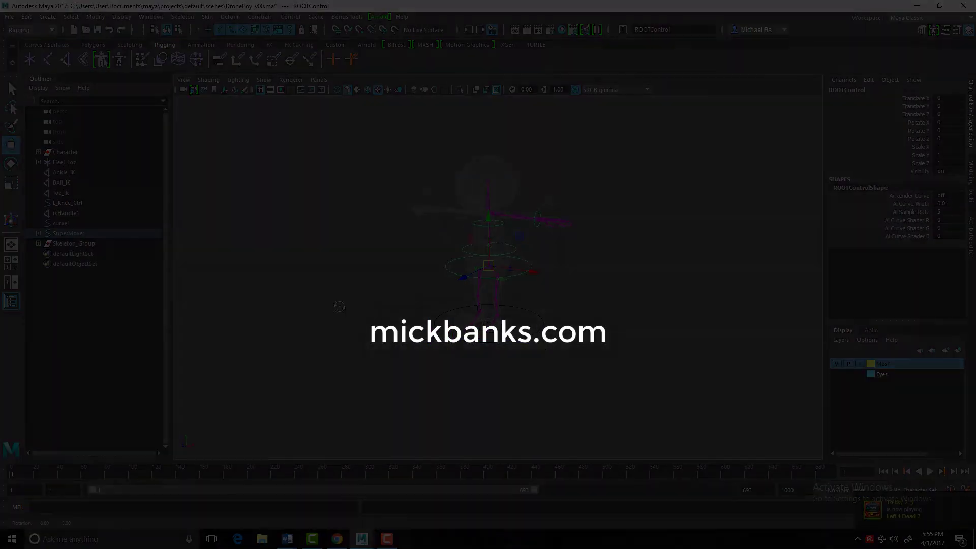